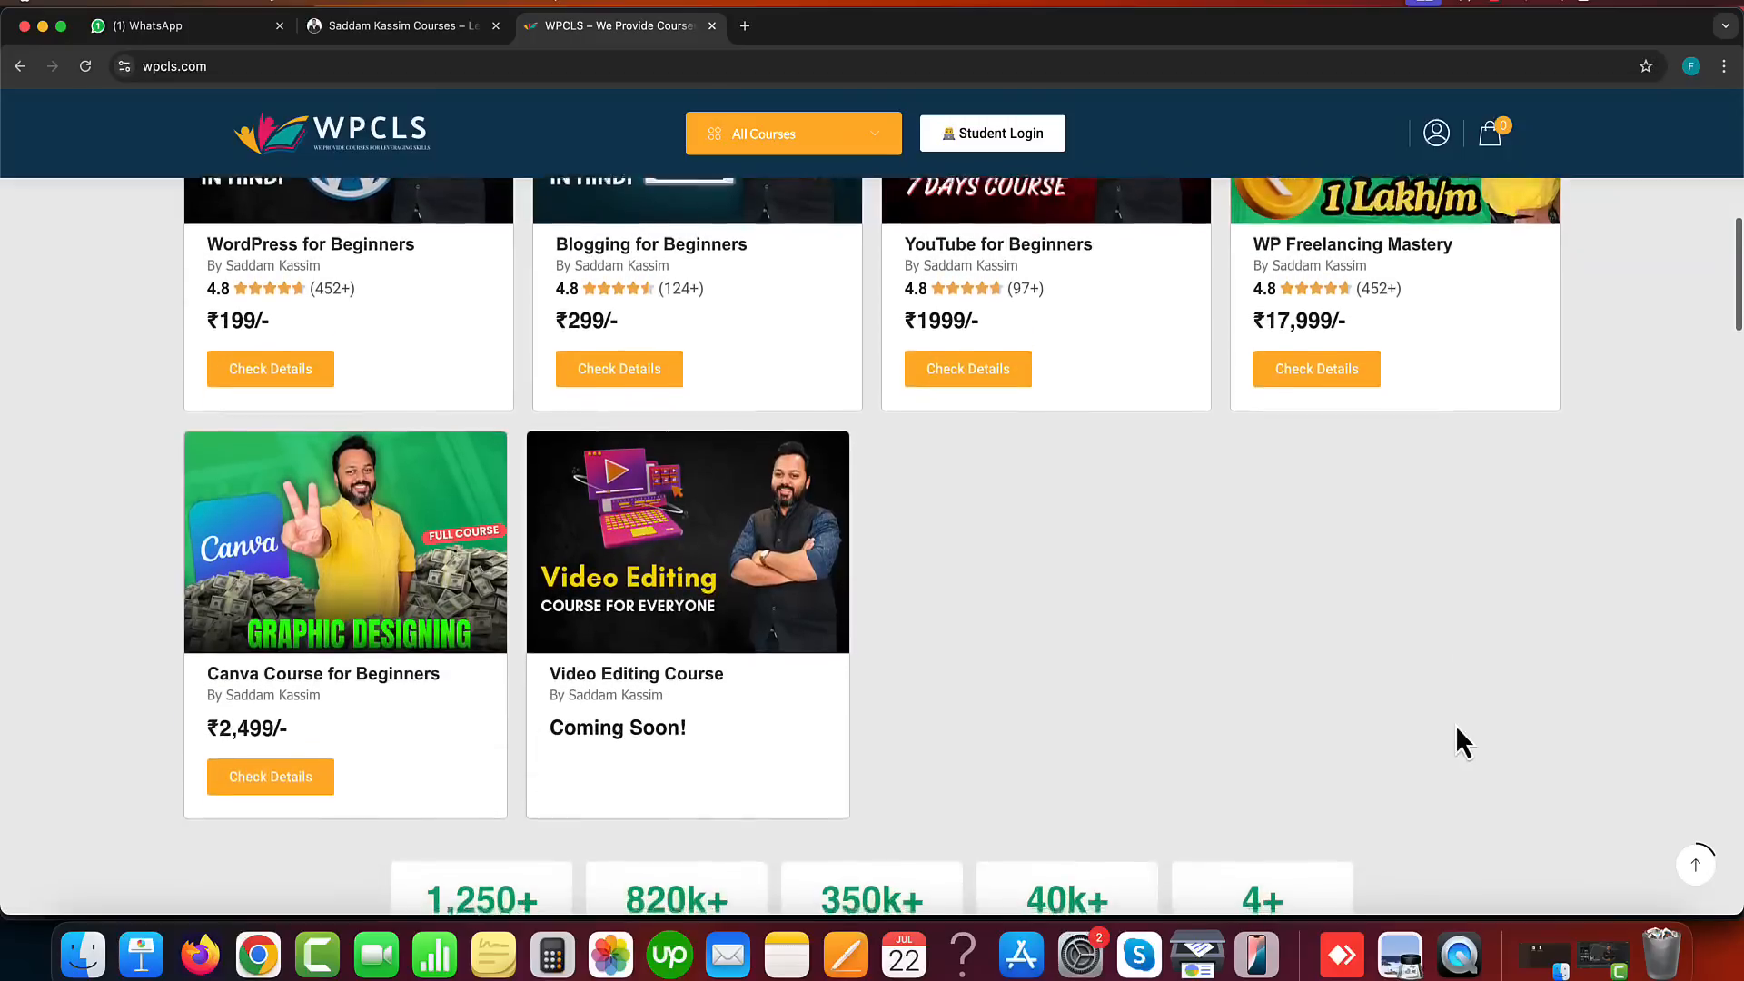
pyautogui.scroll(-3, 1450, 759)
pyautogui.scroll(-3, 1448, 753)
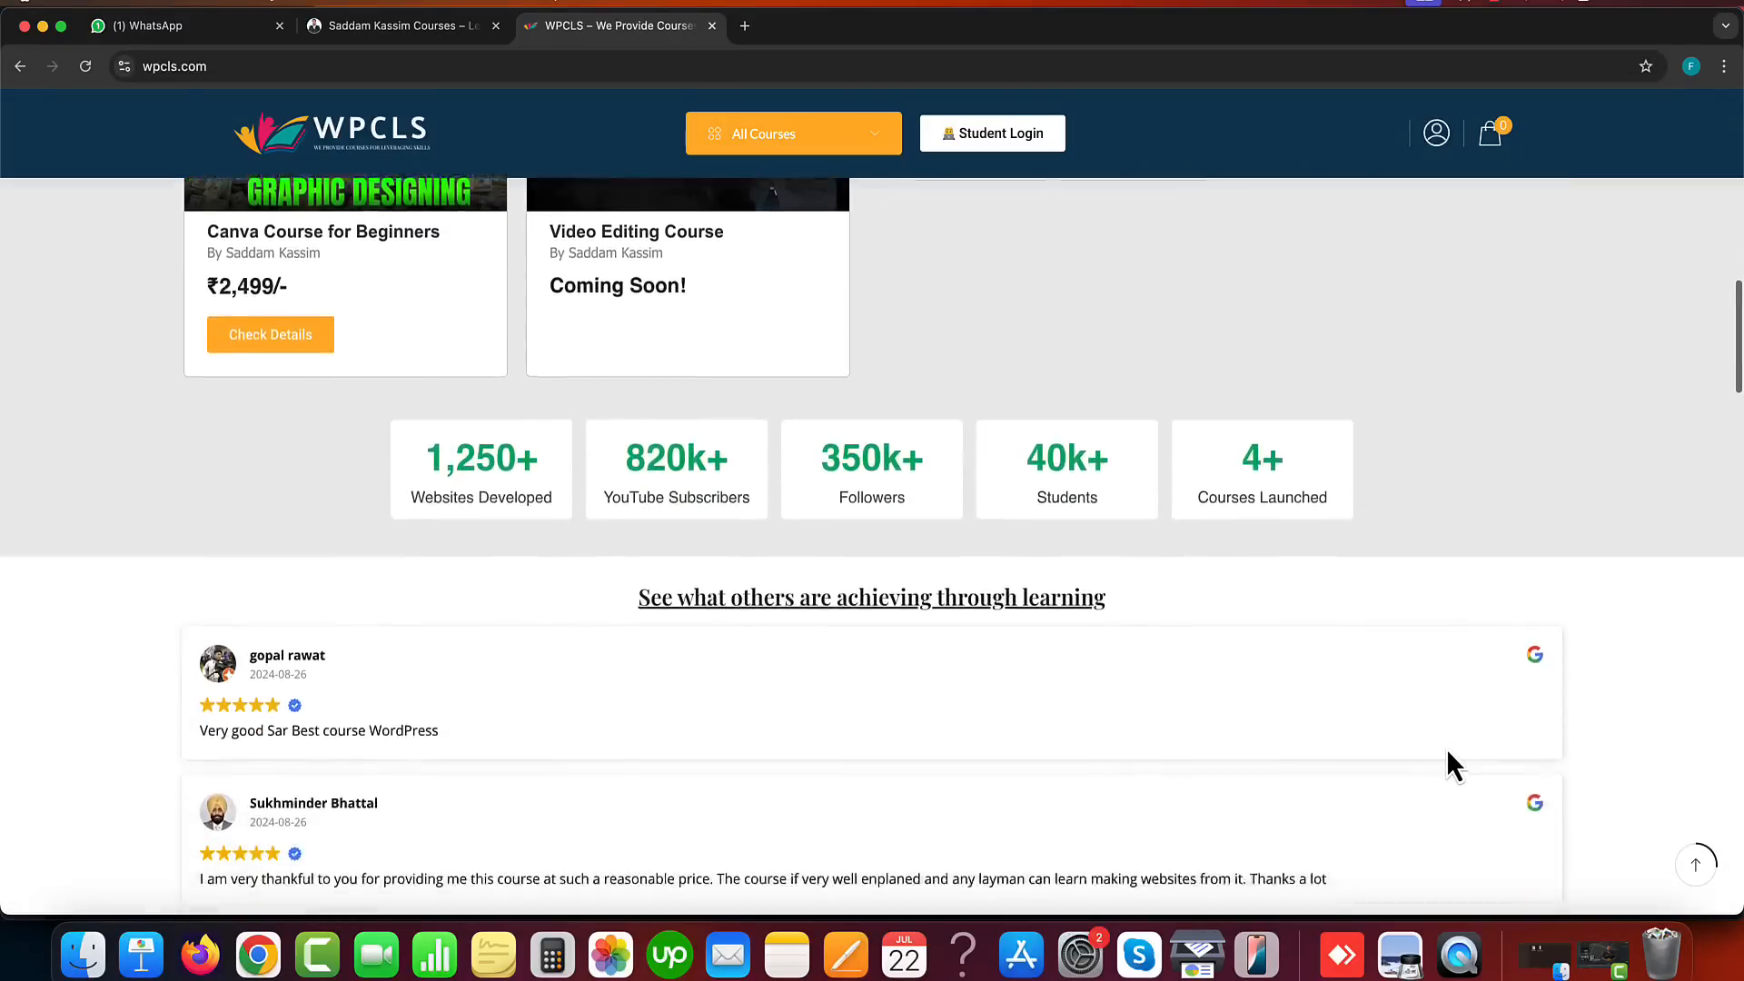
pyautogui.scroll(3, 1448, 753)
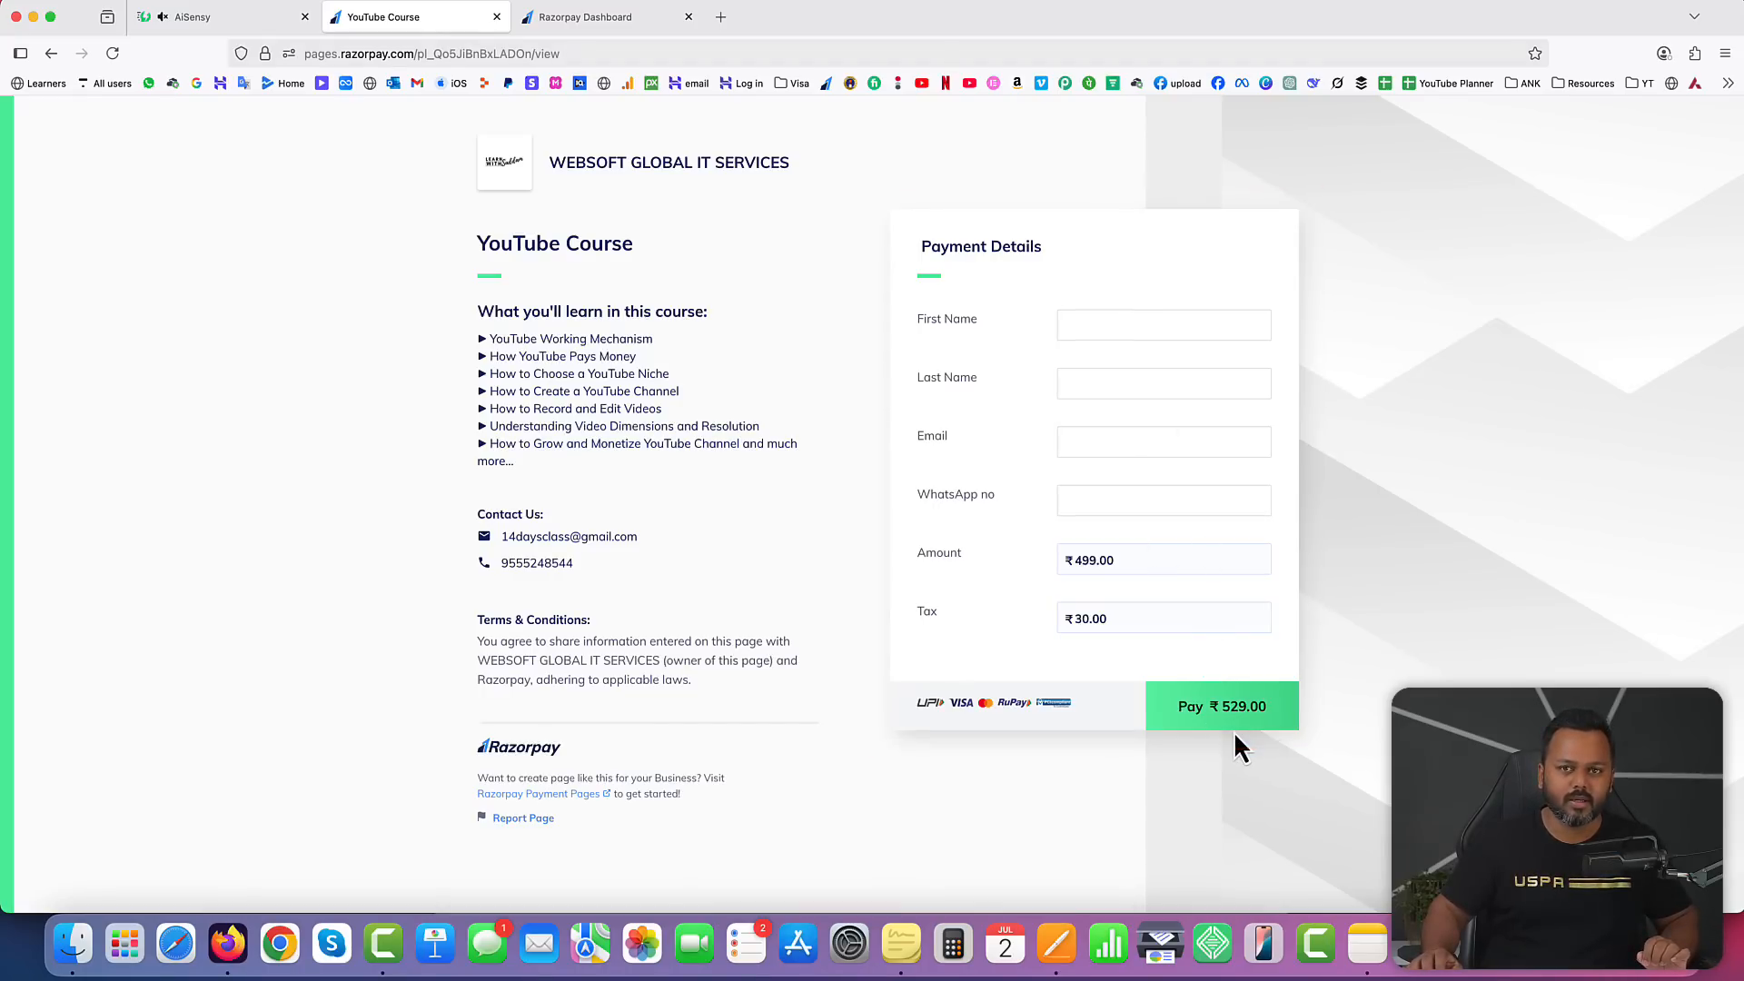
# Step: Switch to AiSensy, open the pgconfirm API campaign and examine its payment confirmation message
pyautogui.click(226, 18)
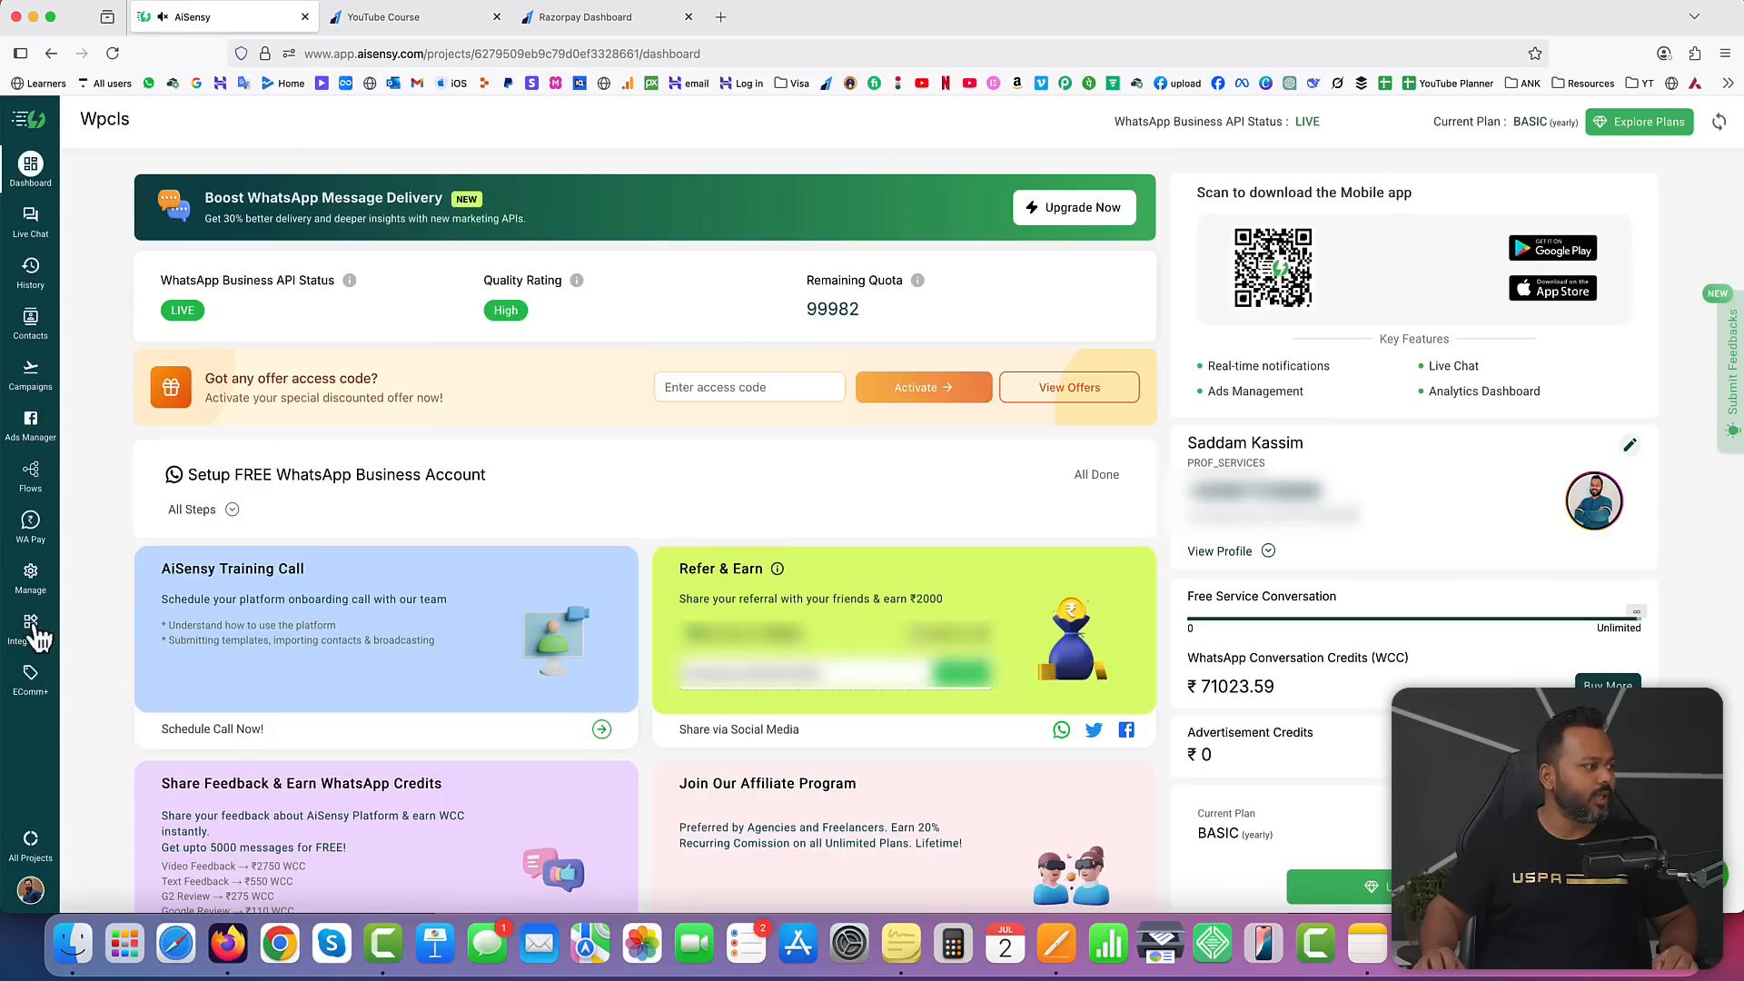
pyautogui.click(38, 381)
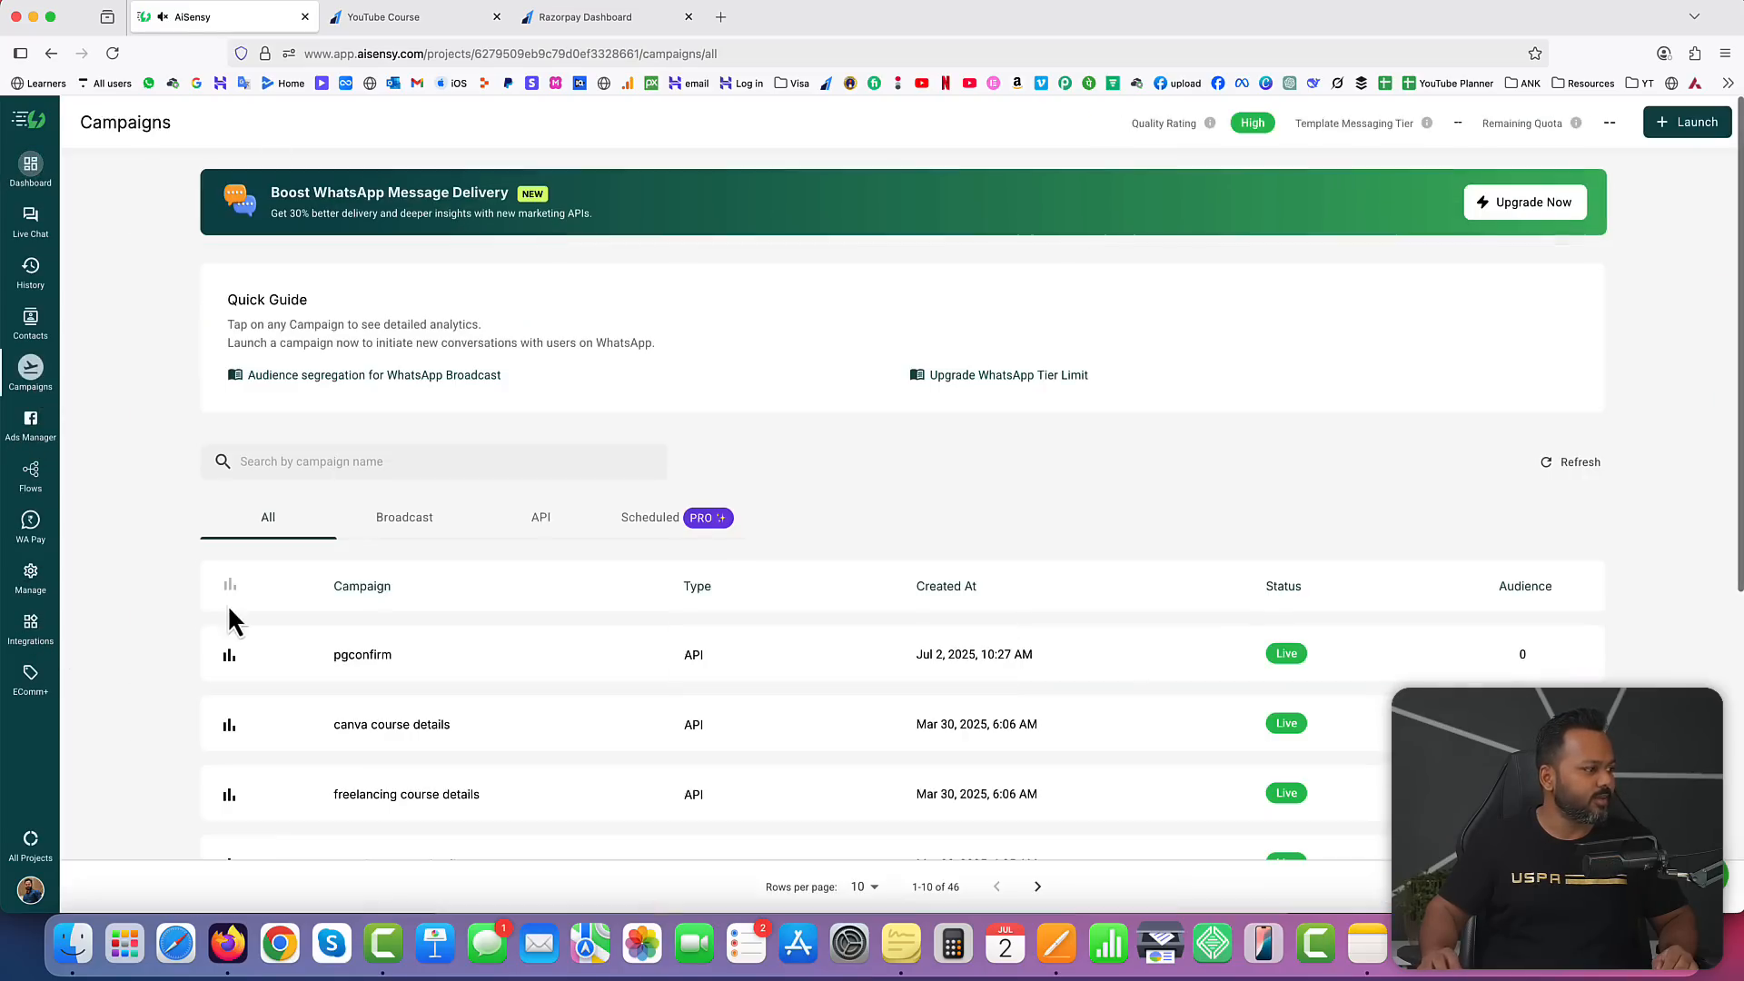
pyautogui.click(368, 658)
pyautogui.moveTo(228, 650); pyautogui.dragTo(394, 849)
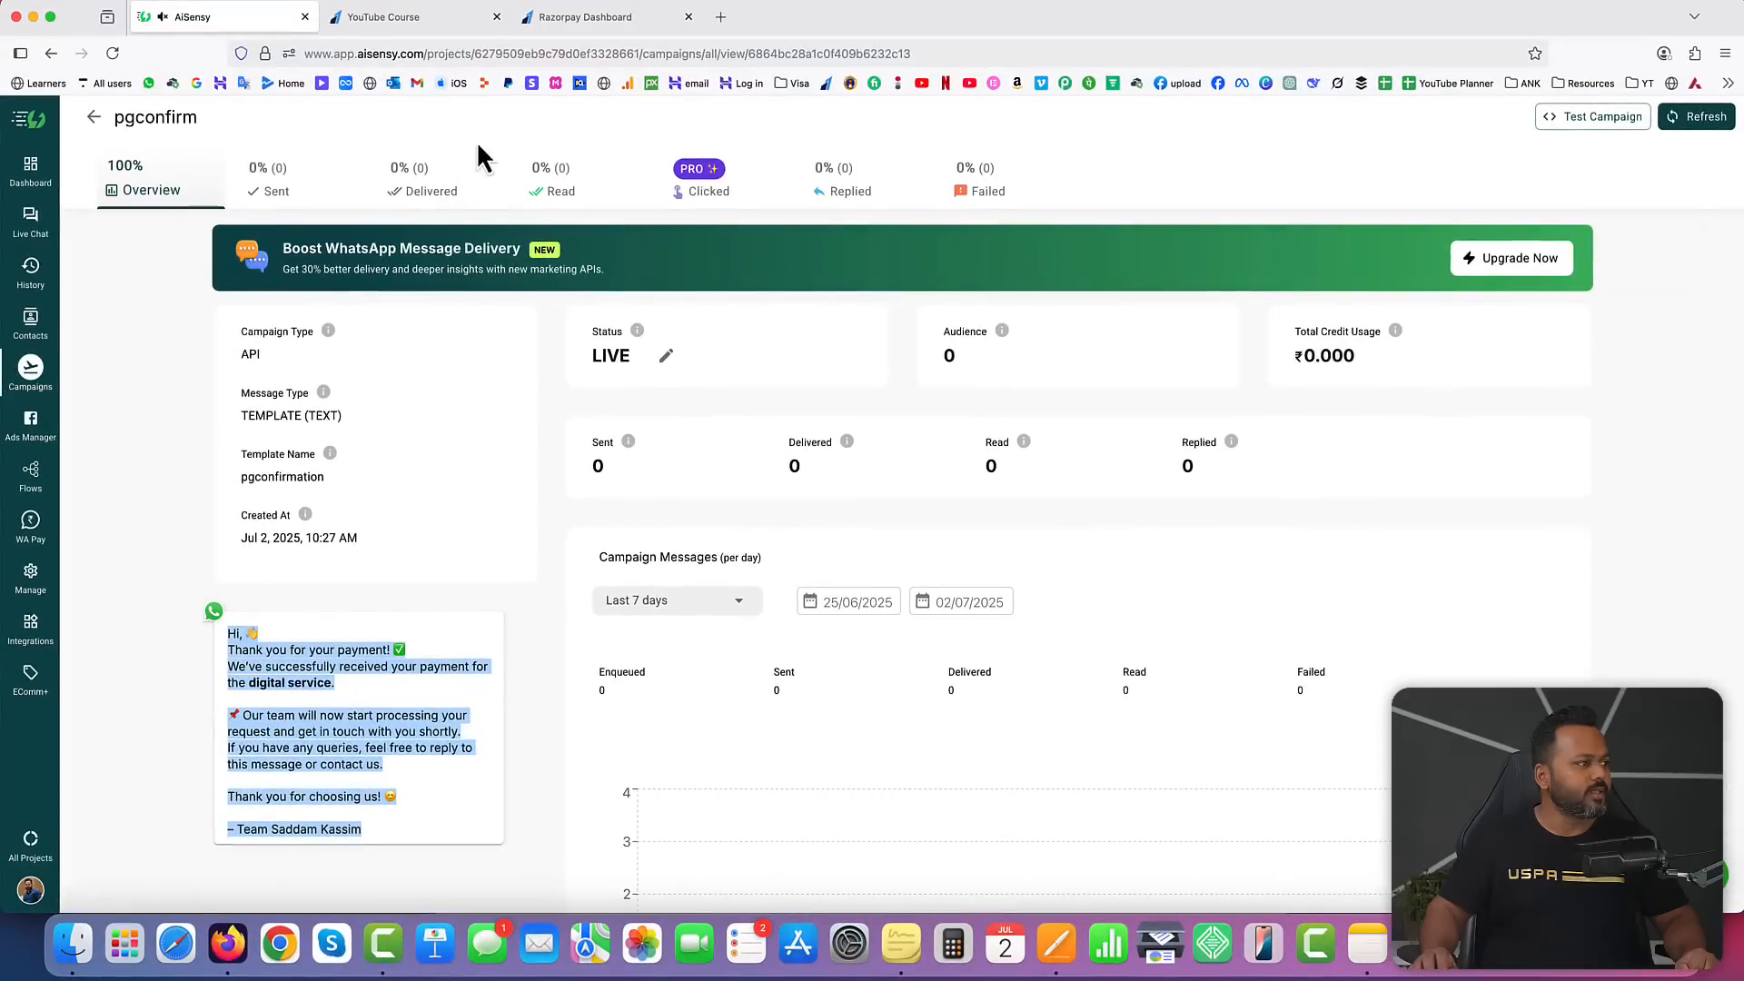
pyautogui.click(491, 127)
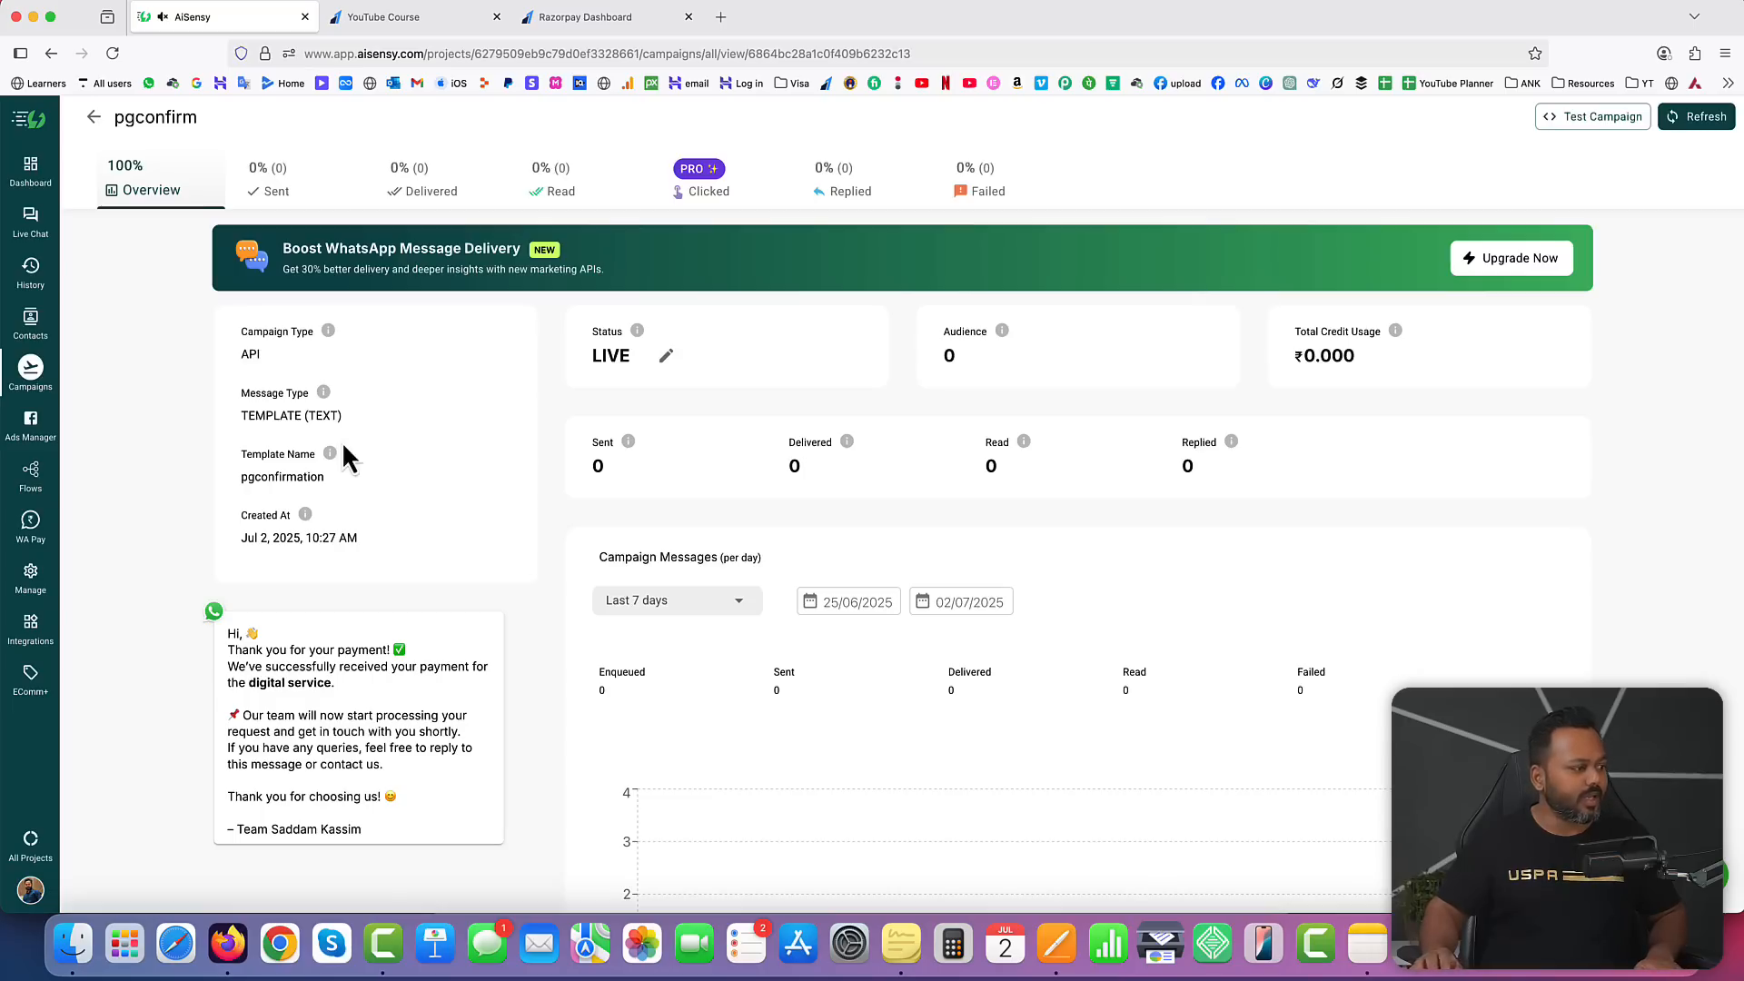
pyautogui.moveTo(227, 634); pyautogui.dragTo(380, 821)
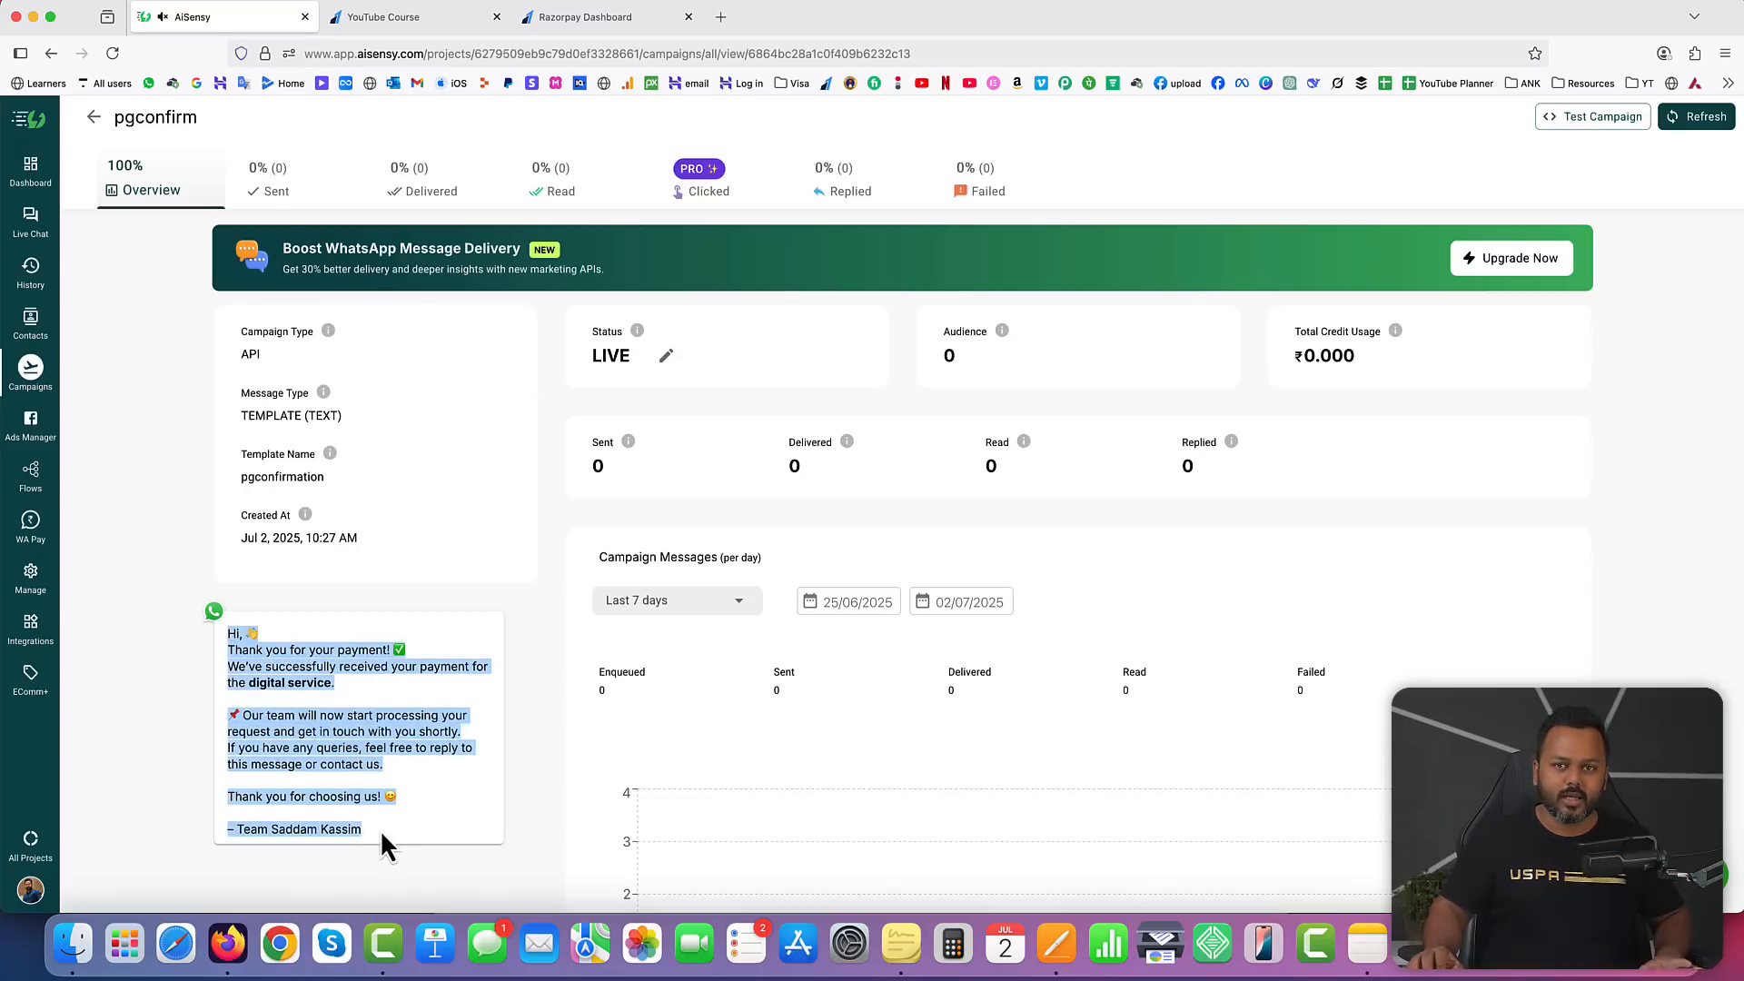
pyautogui.scroll(-1, 382, 833)
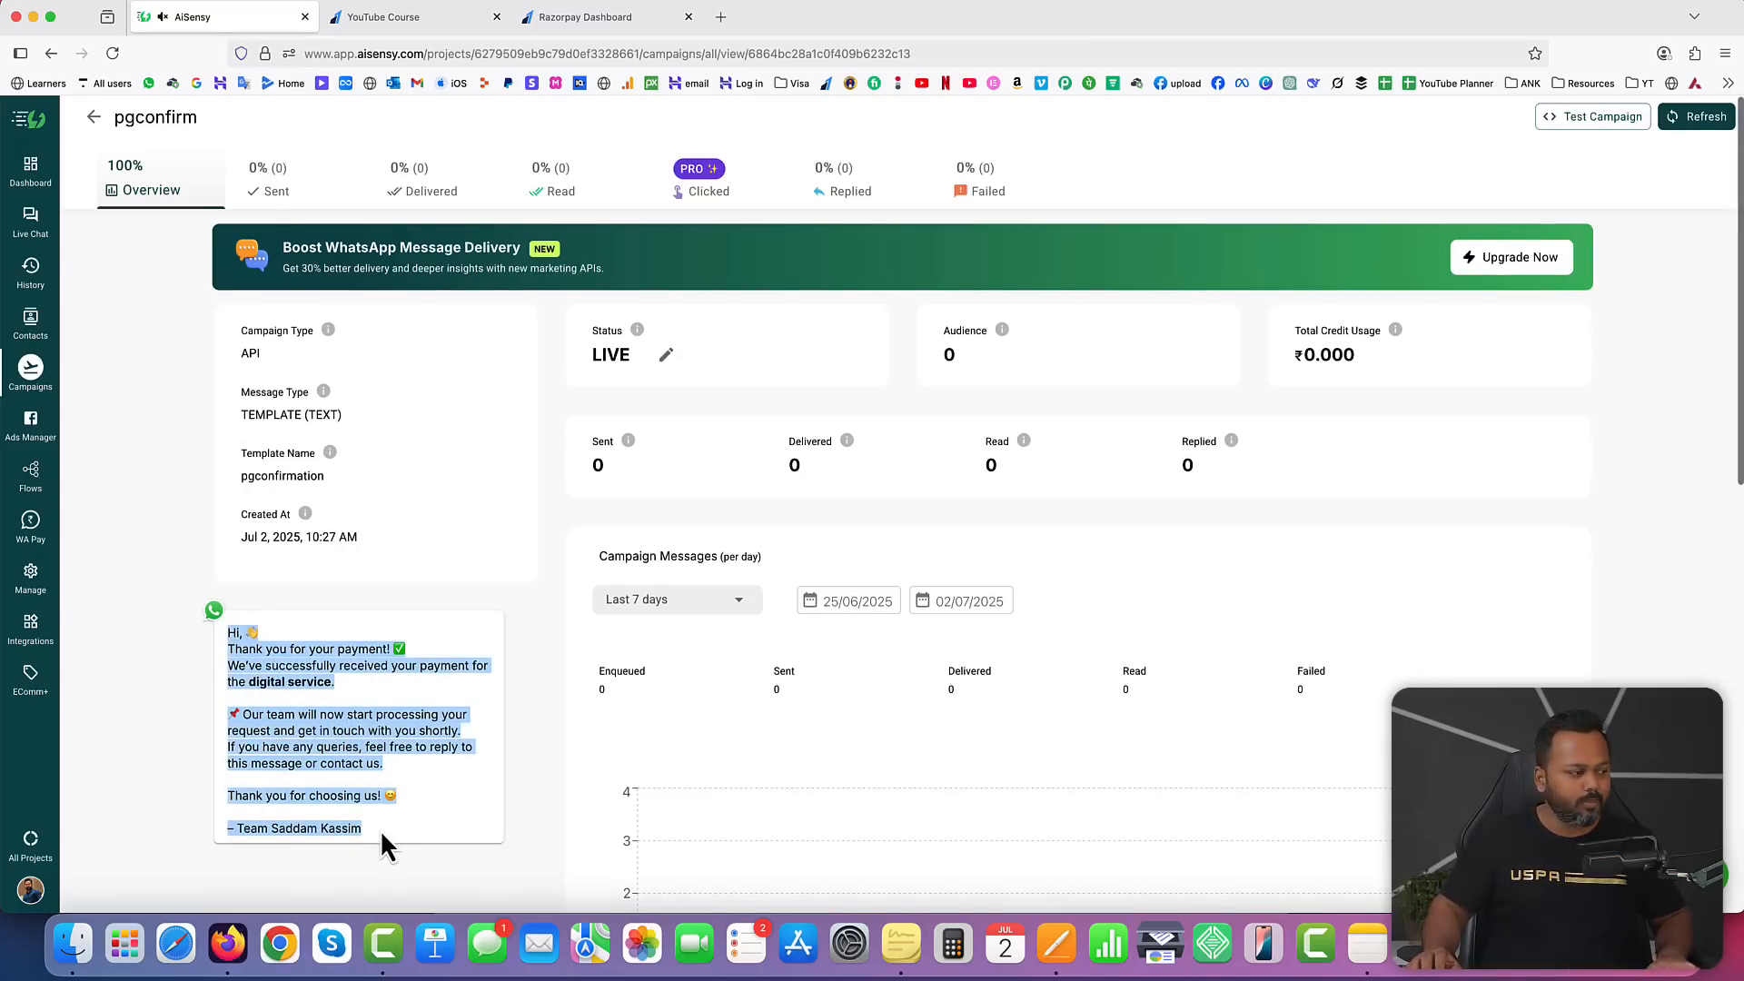
pyautogui.click(382, 834)
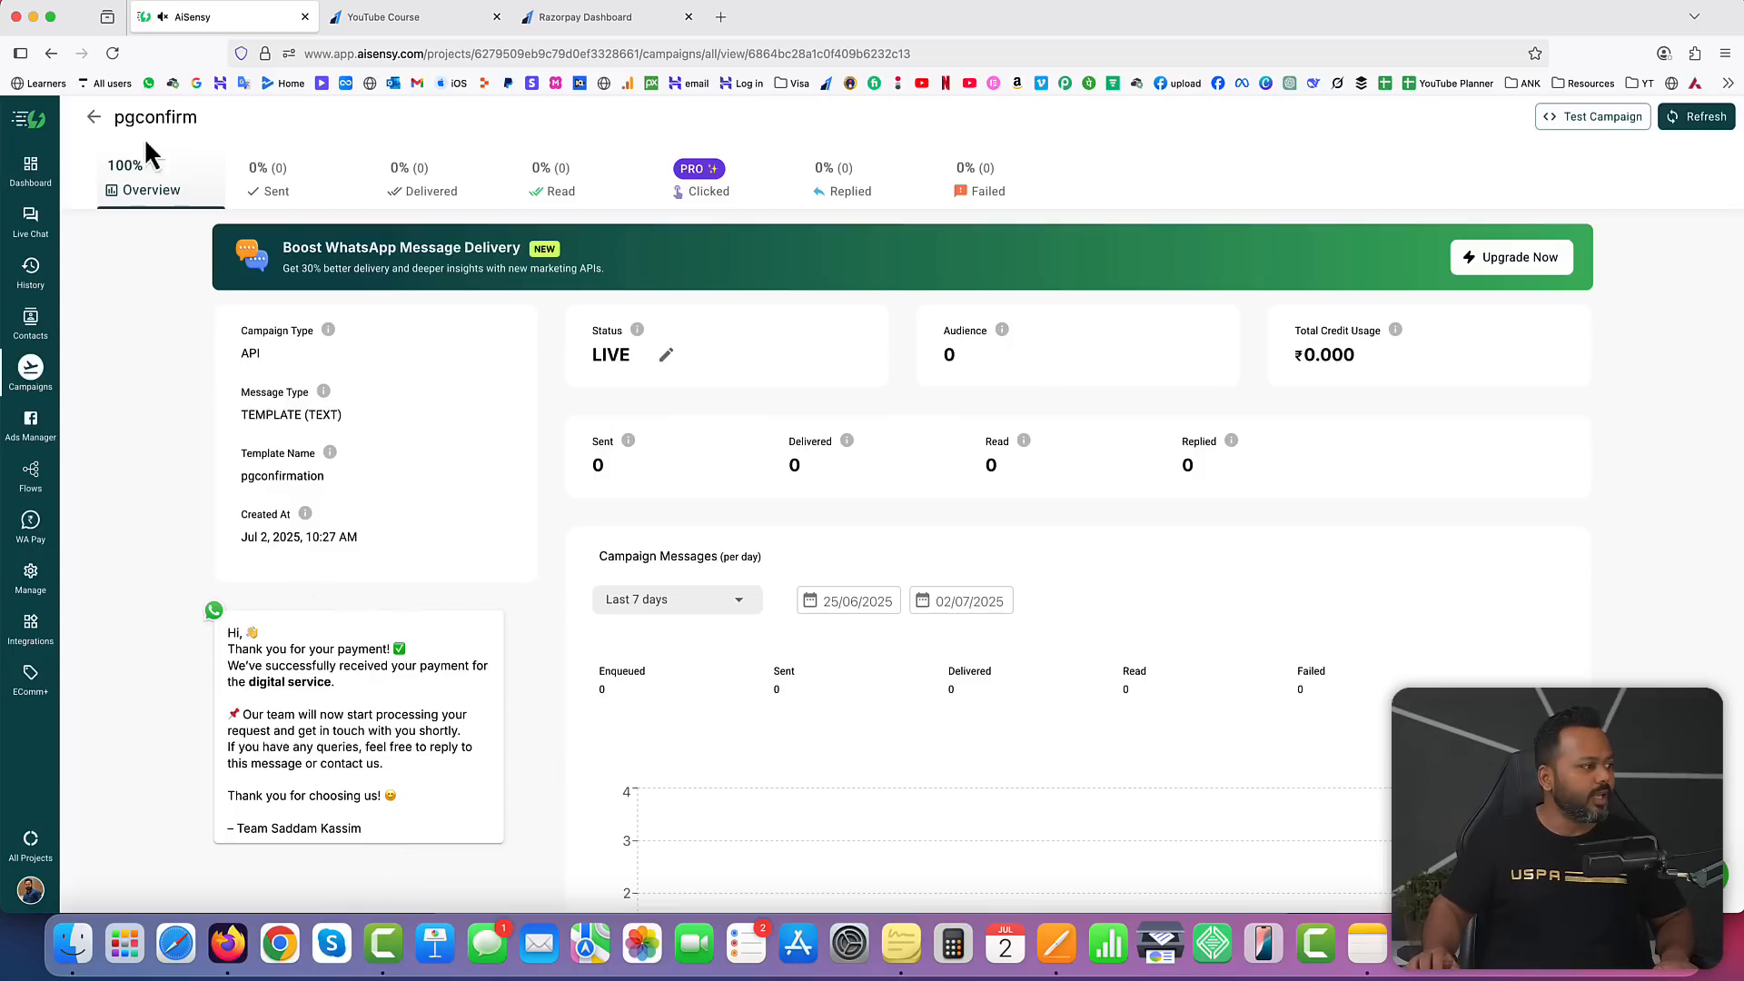
# Step: Check the campaign's name, and switch to the Razorpay payment page to check the YouTube Course title
pyautogui.moveTo(112, 117); pyautogui.dragTo(229, 133)
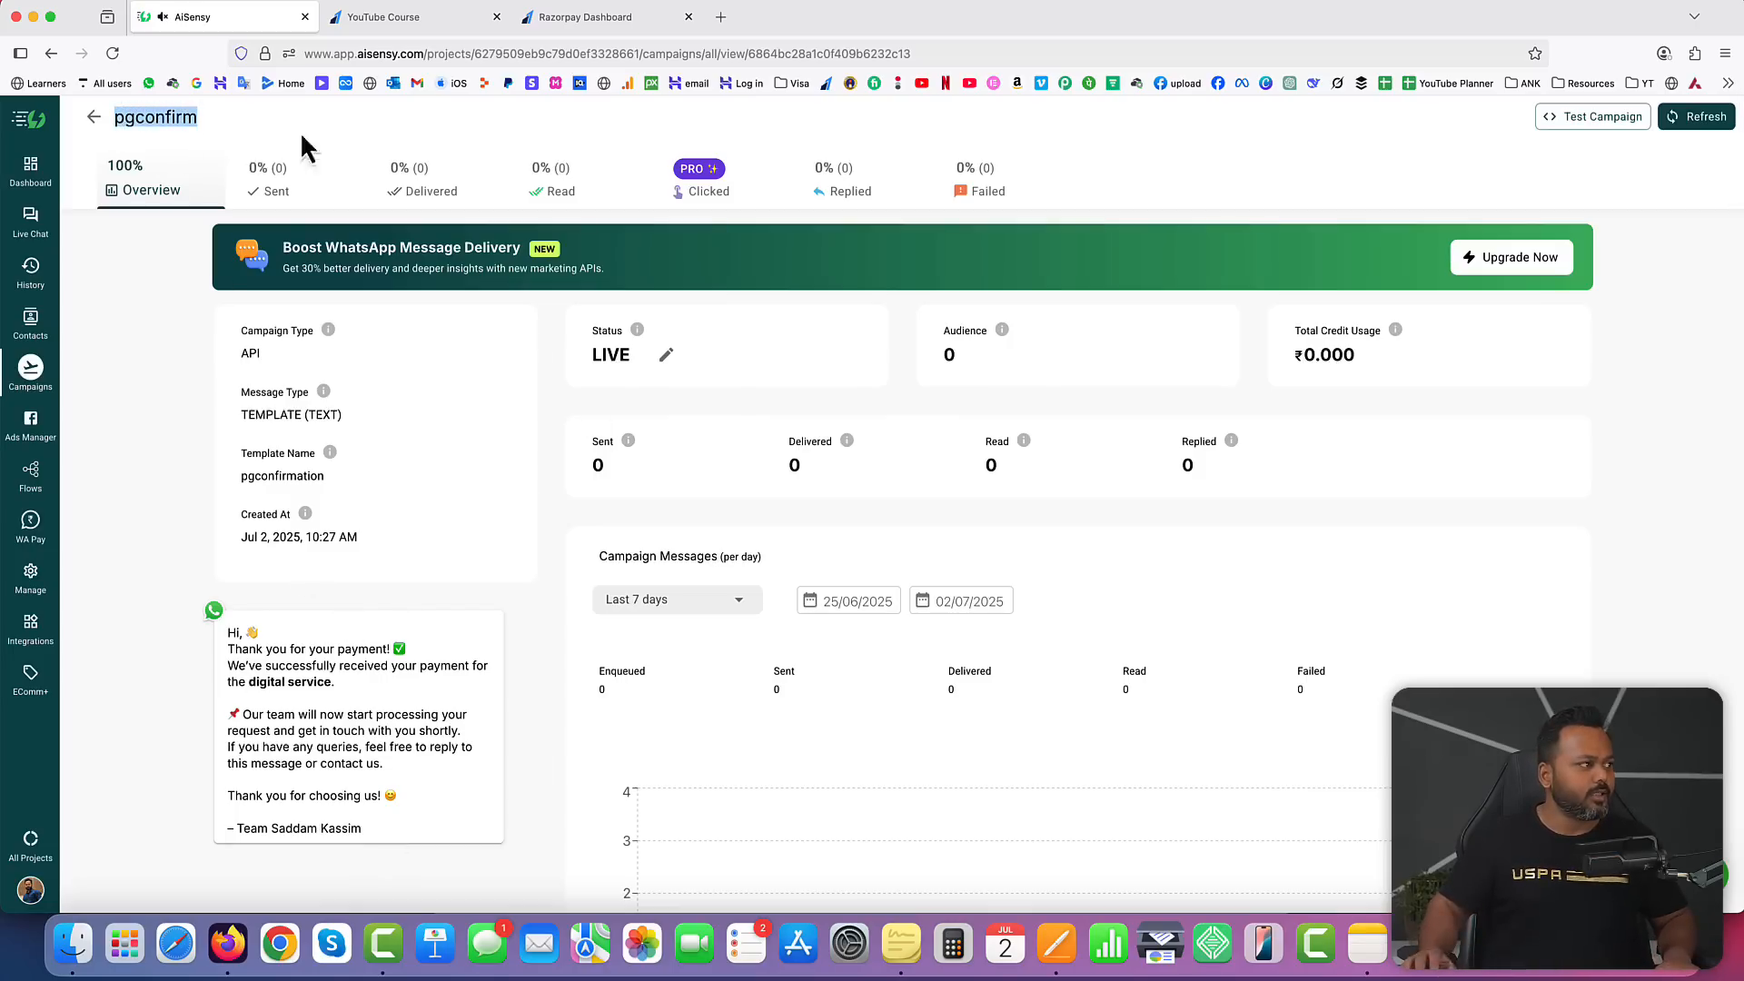
pyautogui.click(427, 28)
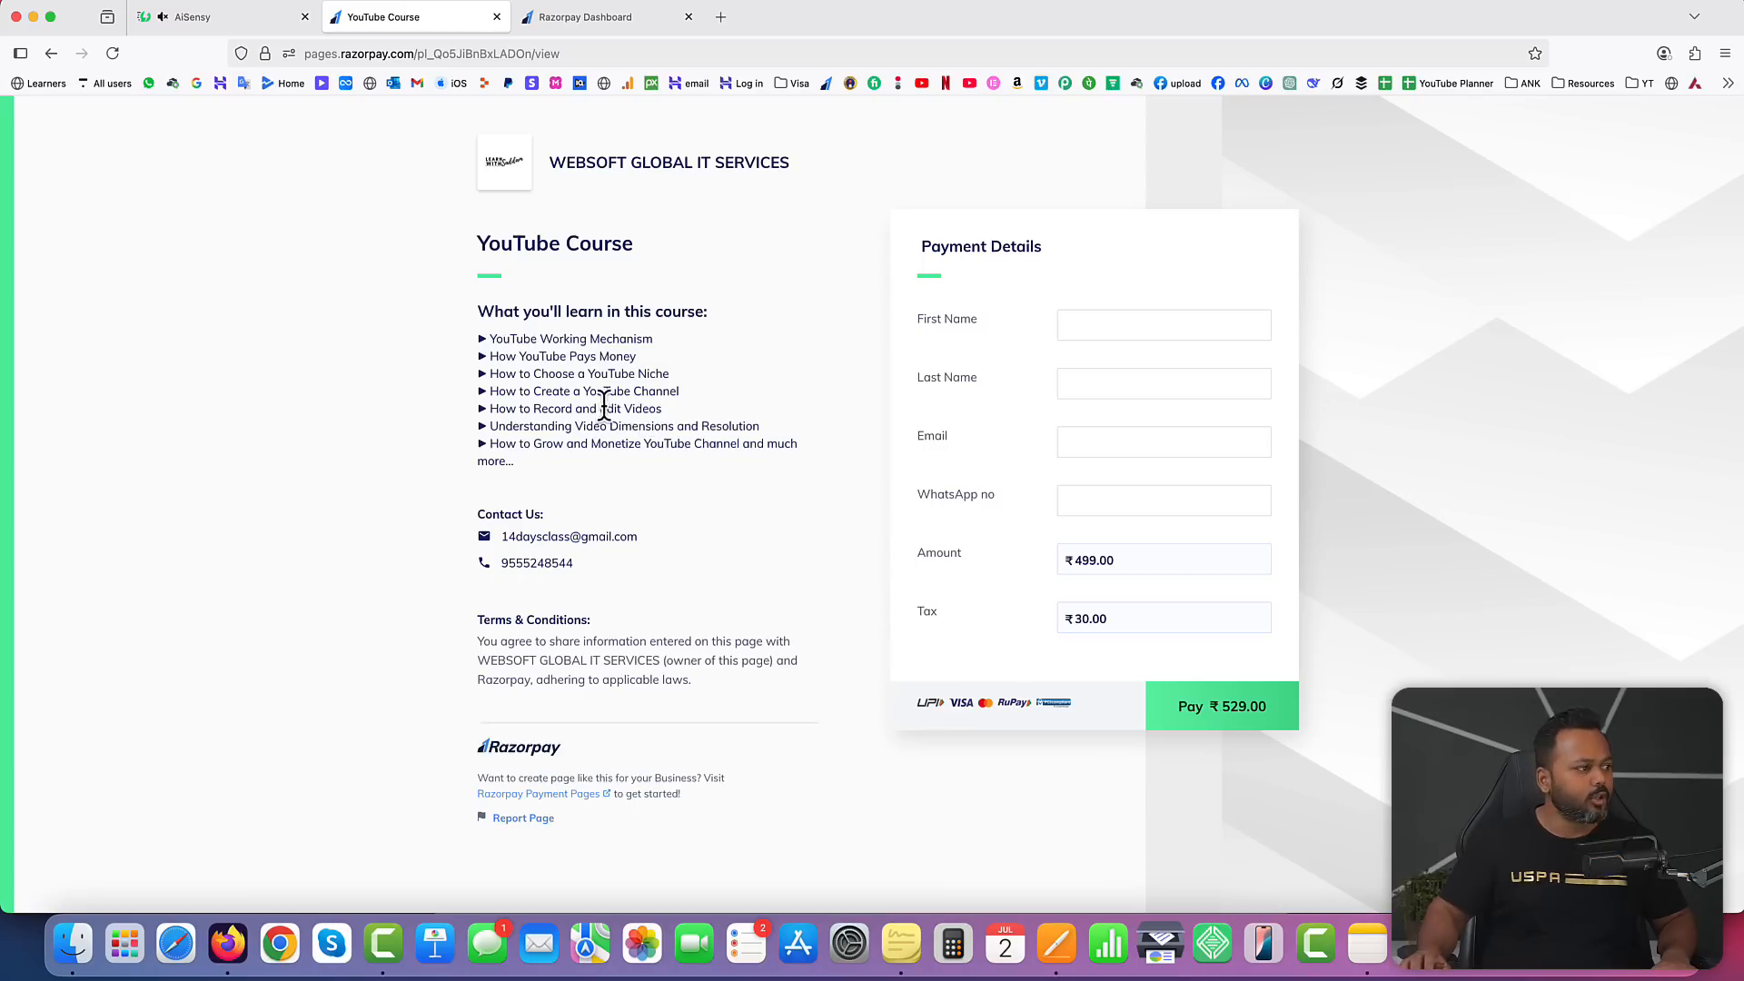
pyautogui.moveTo(477, 242); pyautogui.dragTo(641, 243)
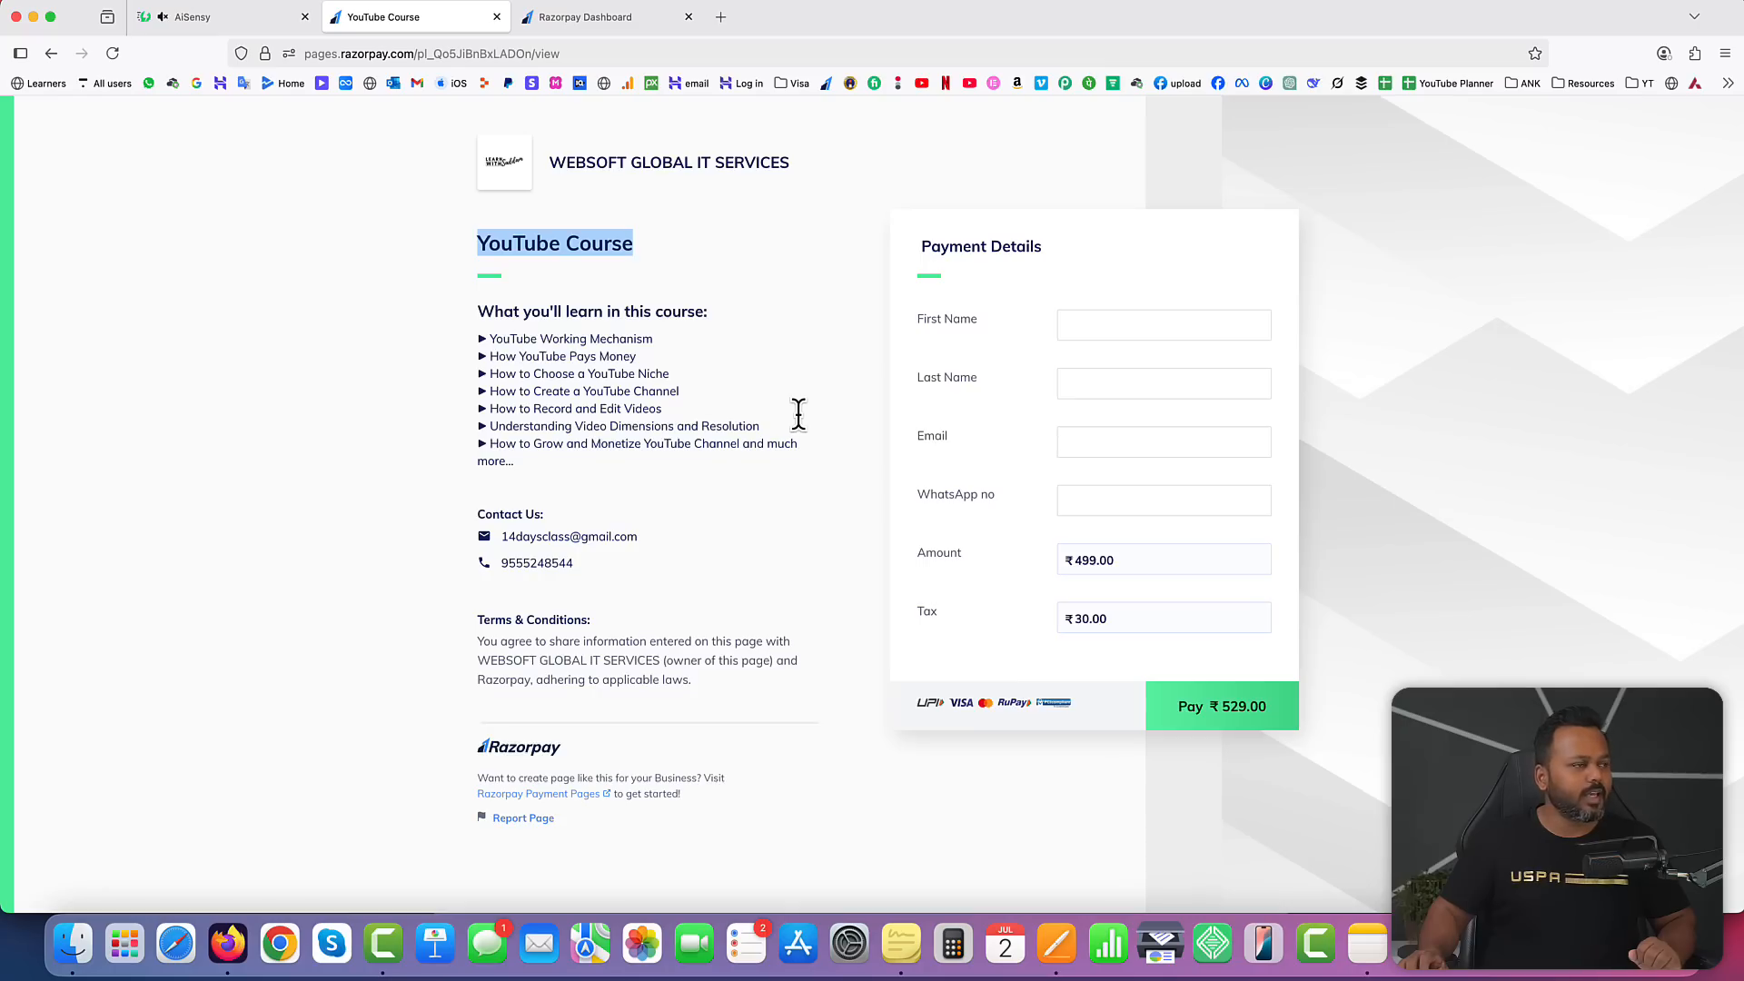
# Step: Open saddamkassim.com/pabbly in a new browser tab
pyautogui.click(723, 20)
pyautogui.write('saddamkassim.')
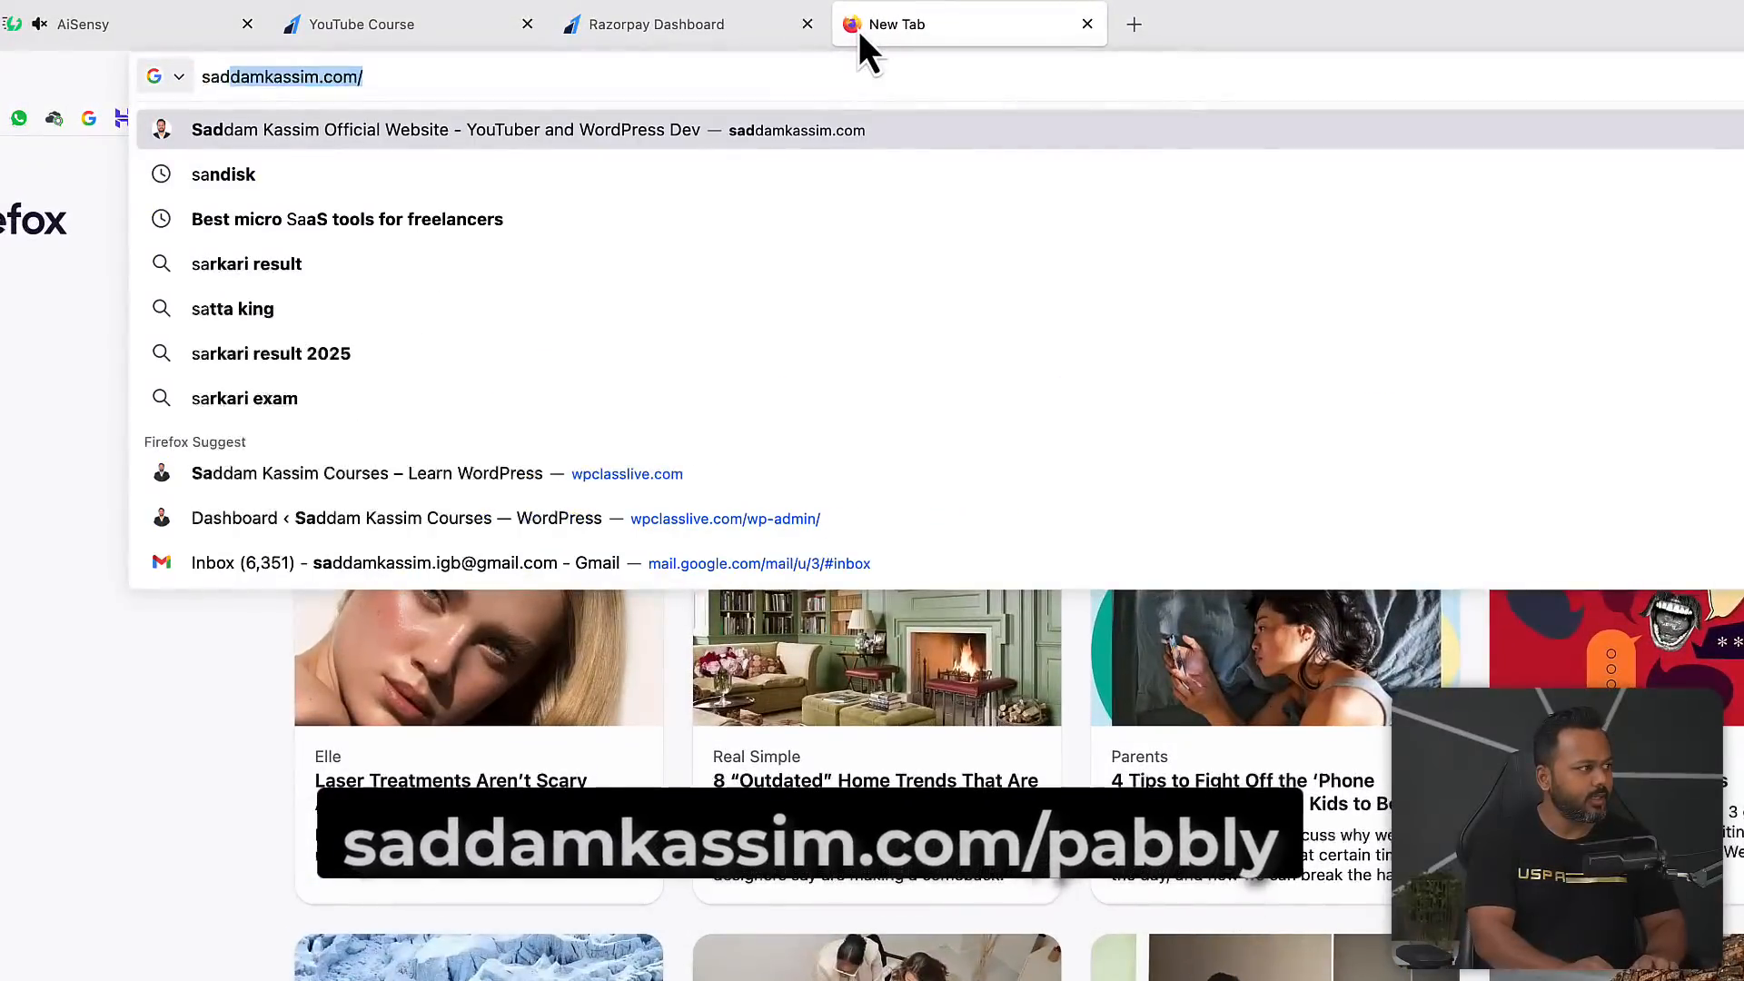
pyautogui.write('com/pabbly')
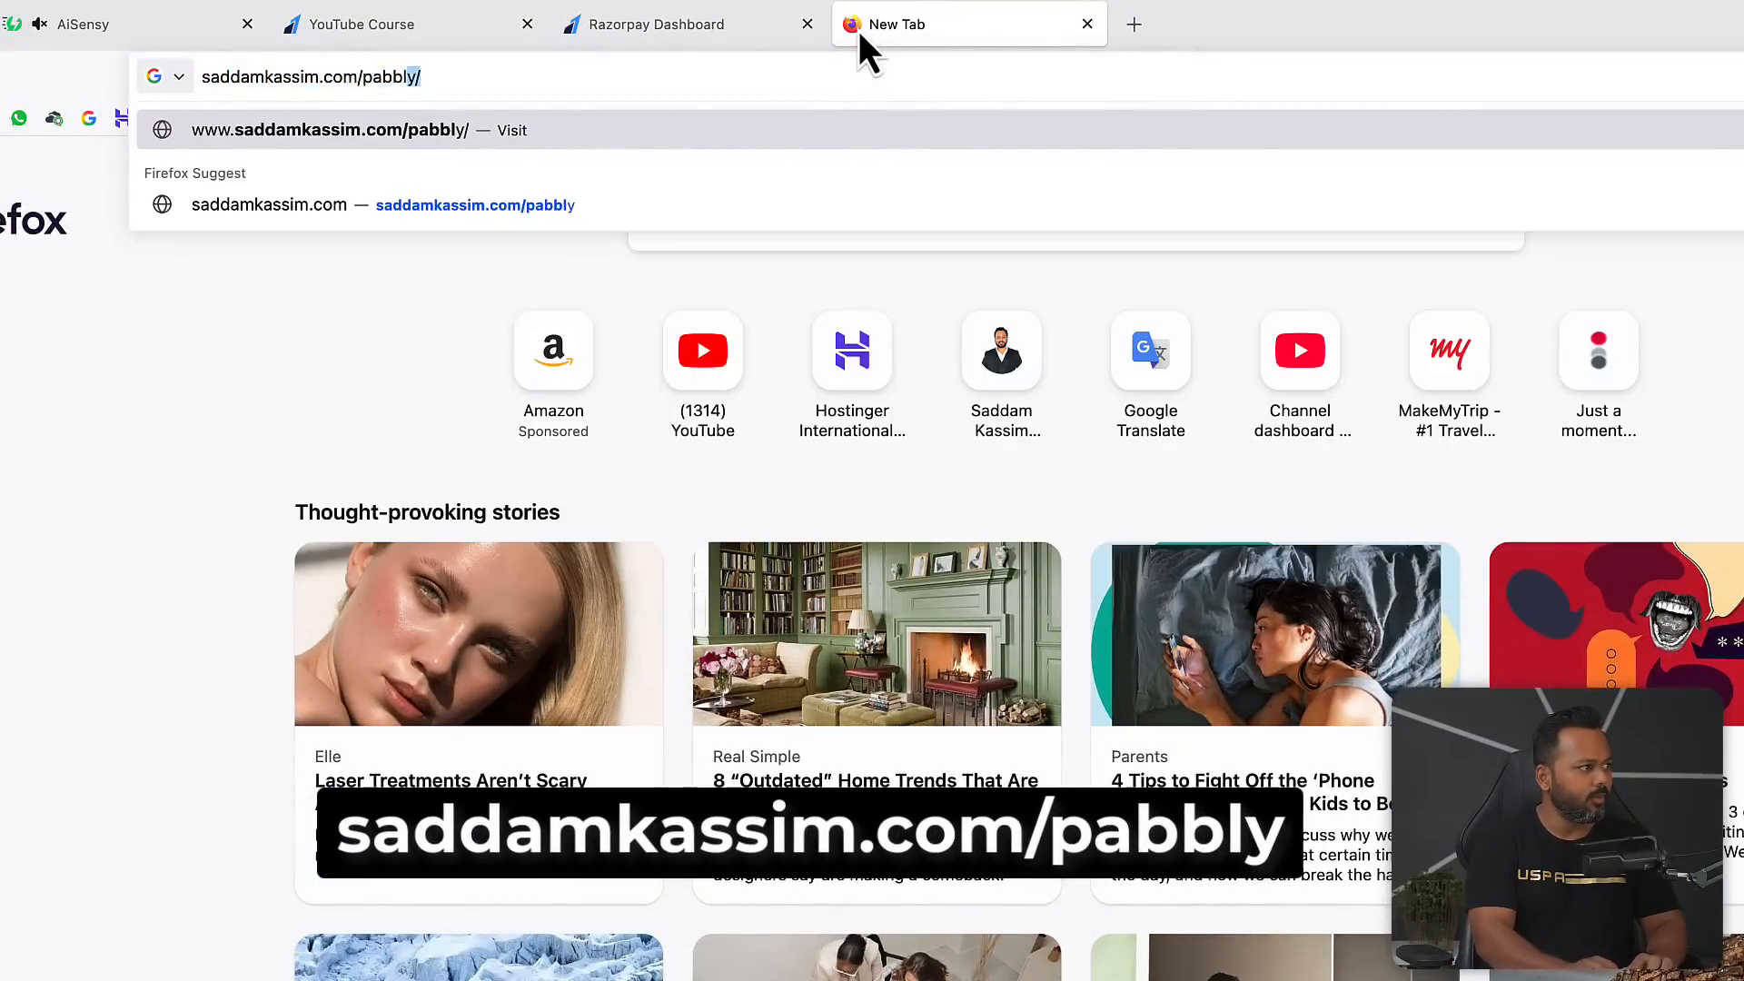
pyautogui.press('Return')
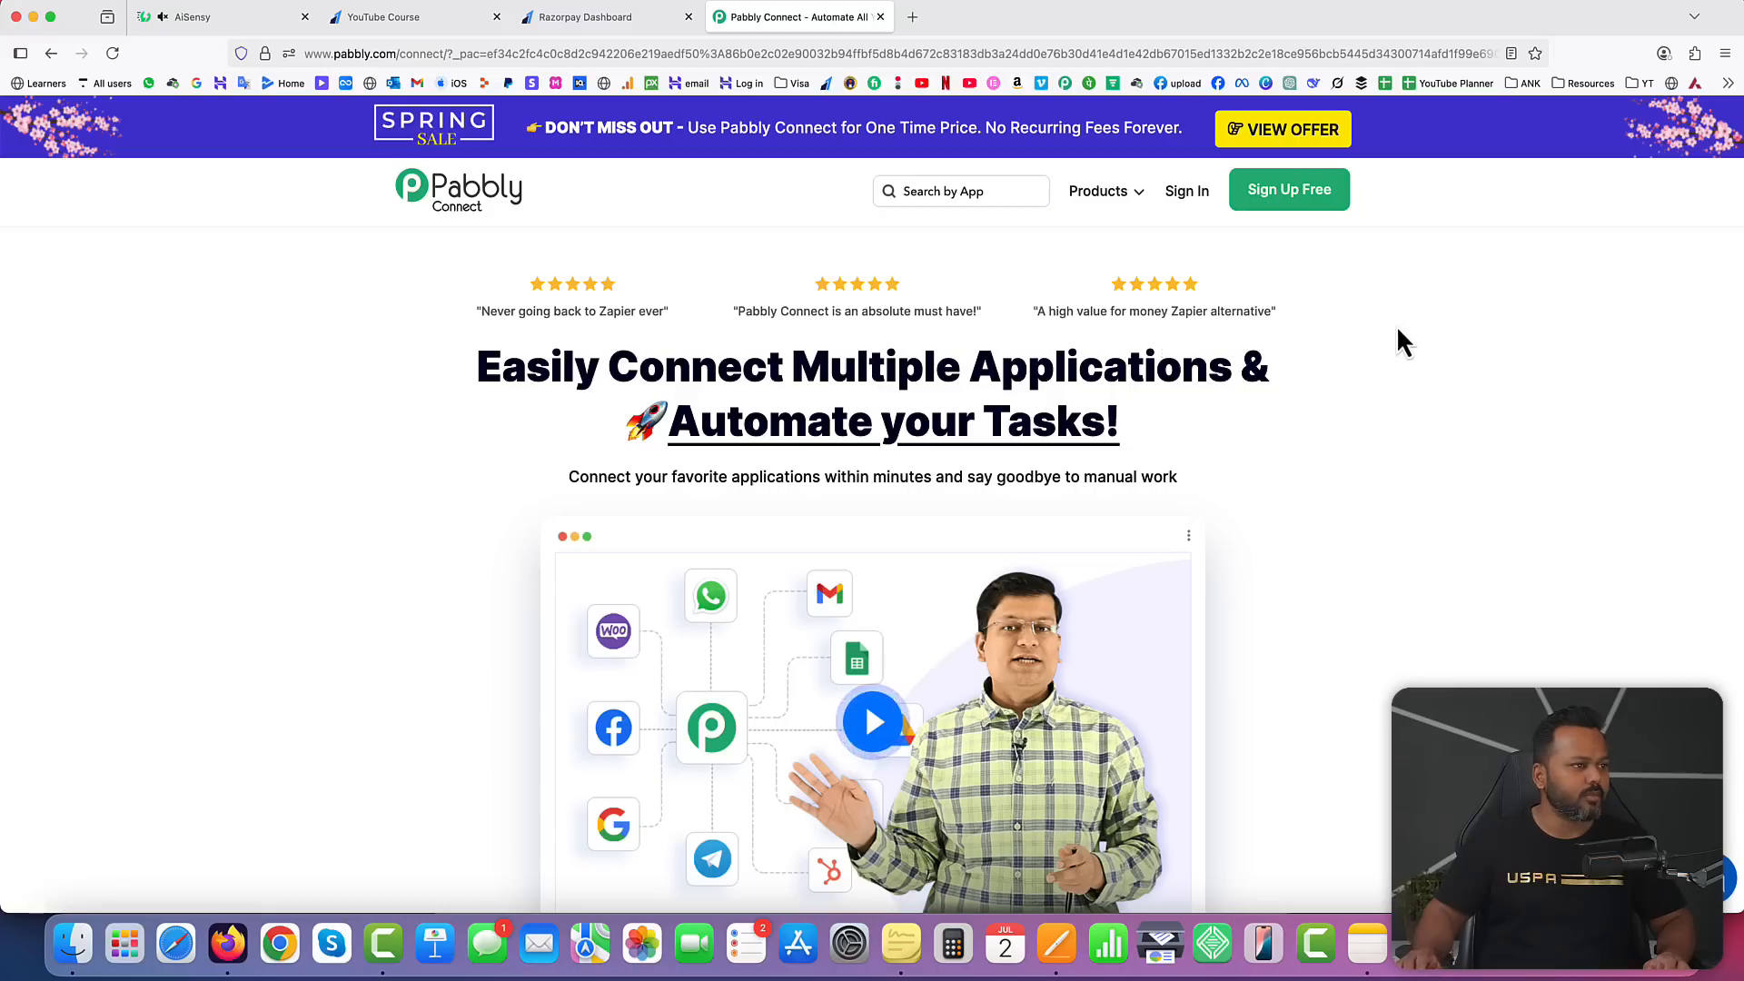
# Step: Enter Pabbly through the free sign-up, open the Pabbly Connect dashboard and close the leftover apps page
pyautogui.click(1298, 206)
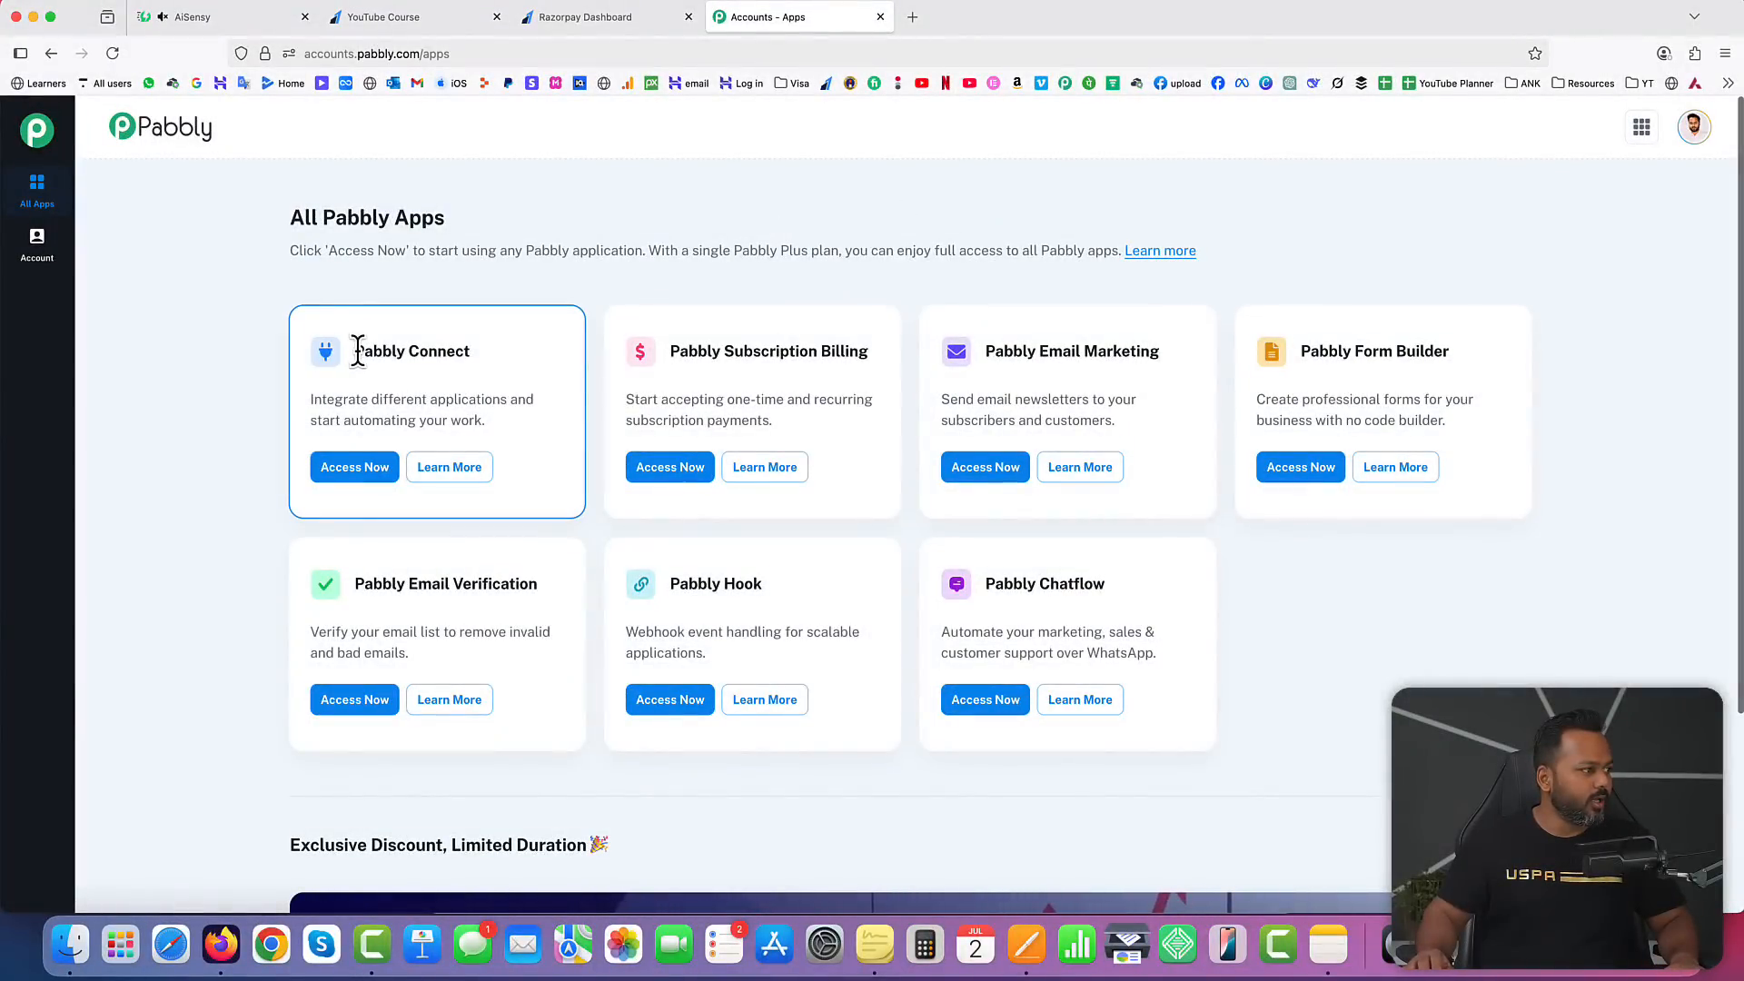
pyautogui.moveTo(356, 352); pyautogui.dragTo(474, 352)
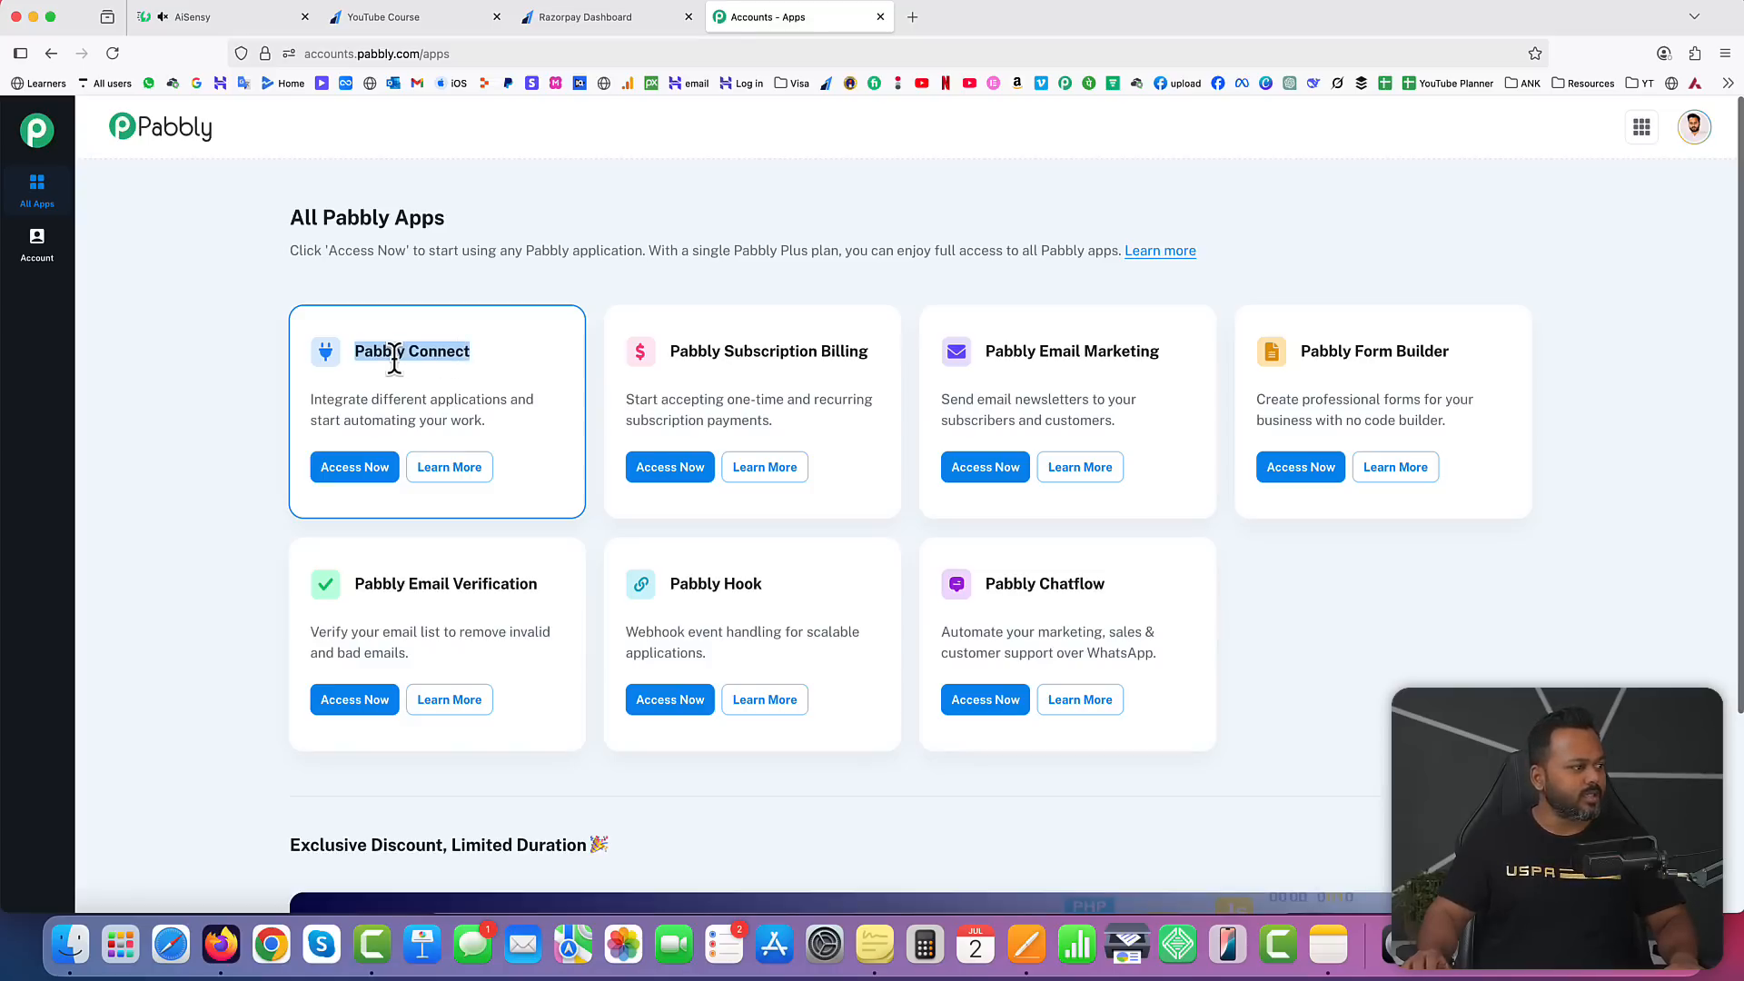
pyautogui.click(361, 472)
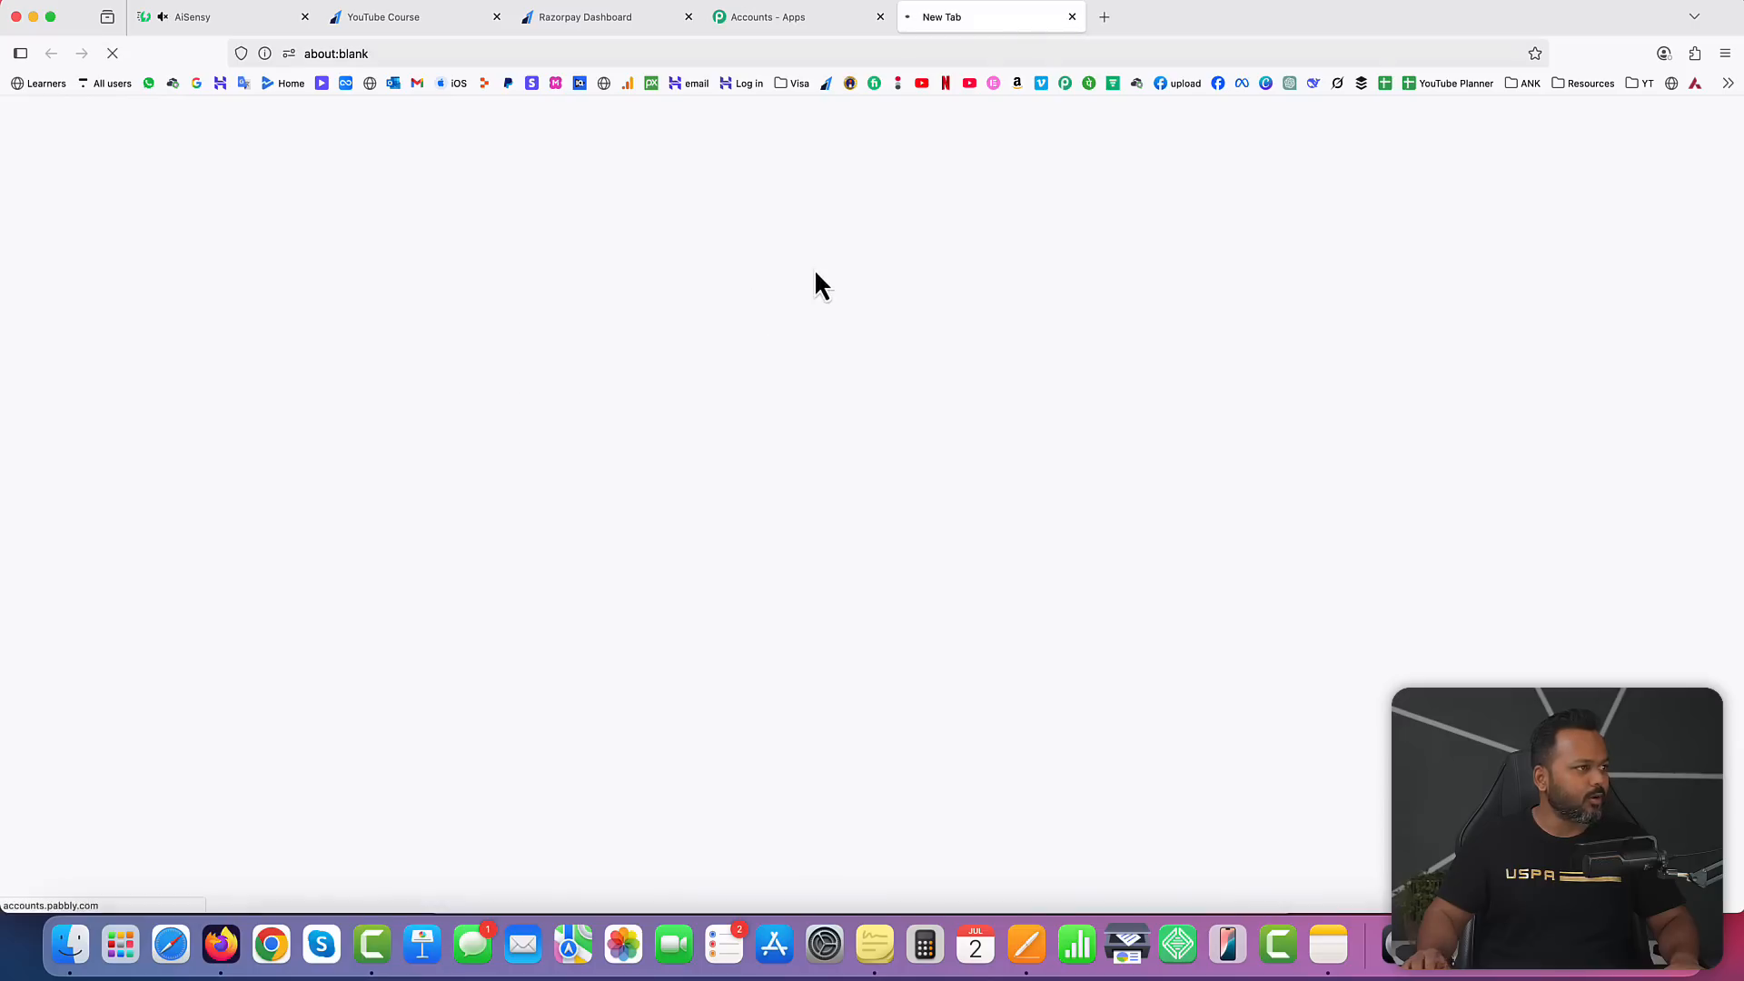
pyautogui.click(880, 17)
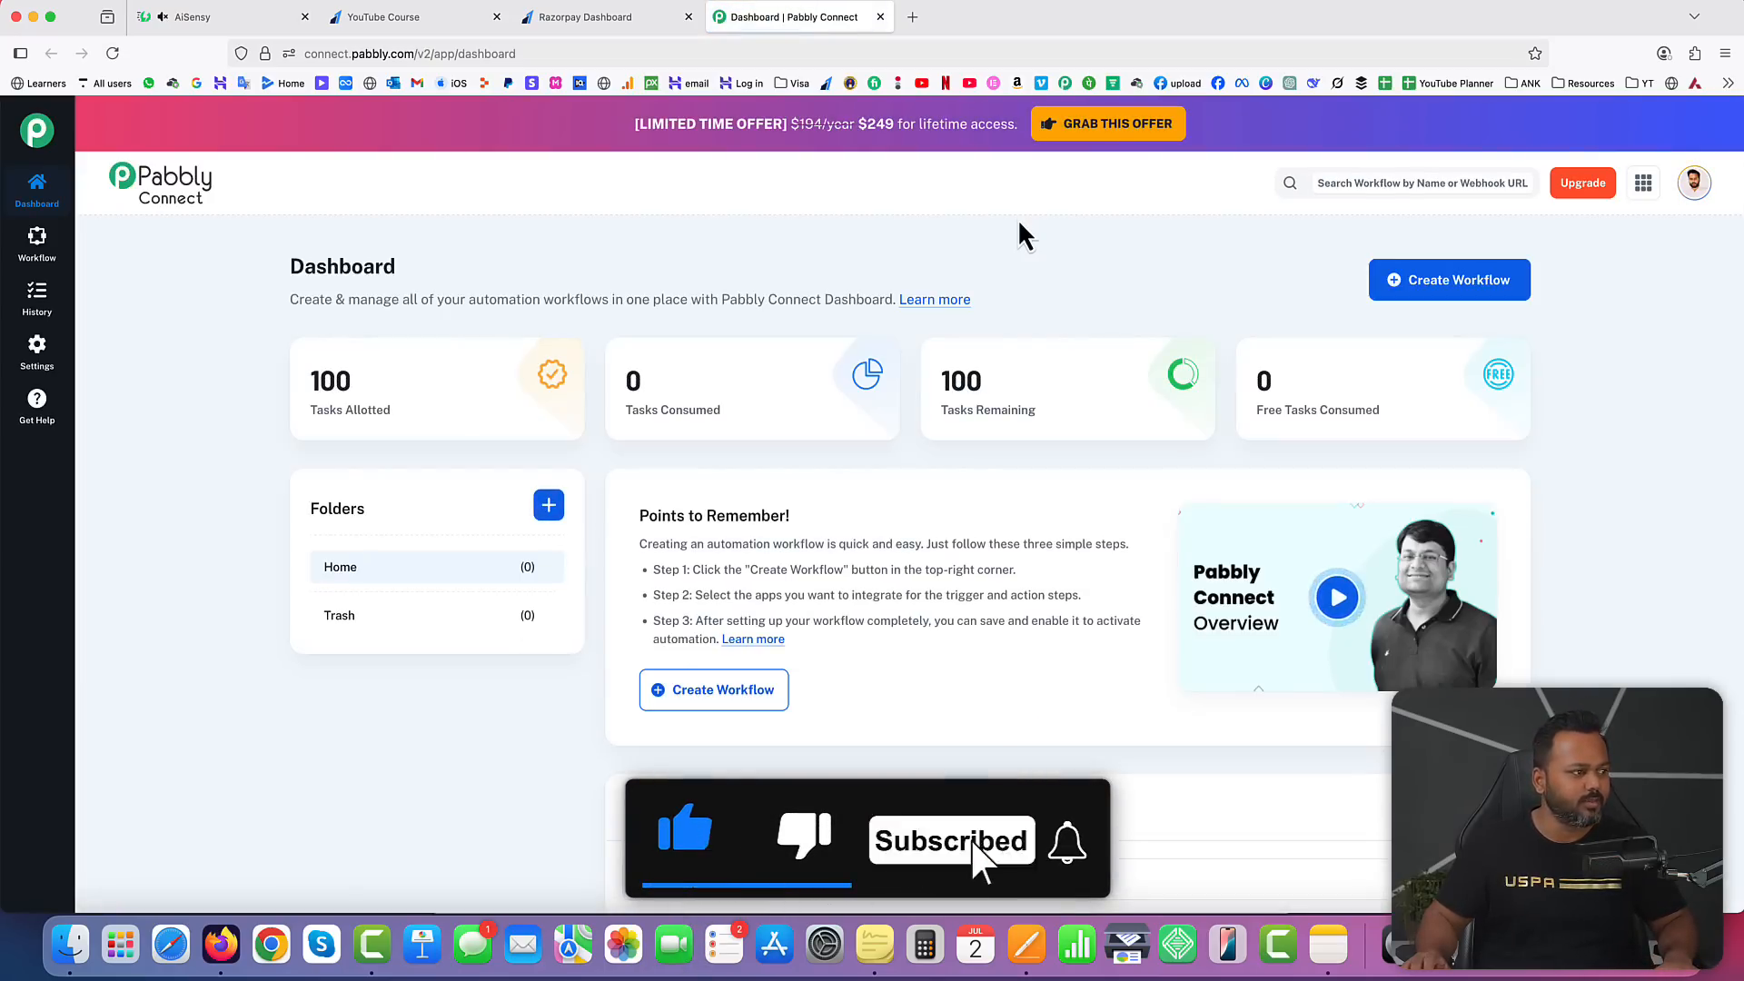
pyautogui.moveTo(309, 368); pyautogui.dragTo(402, 413)
pyautogui.click(416, 406)
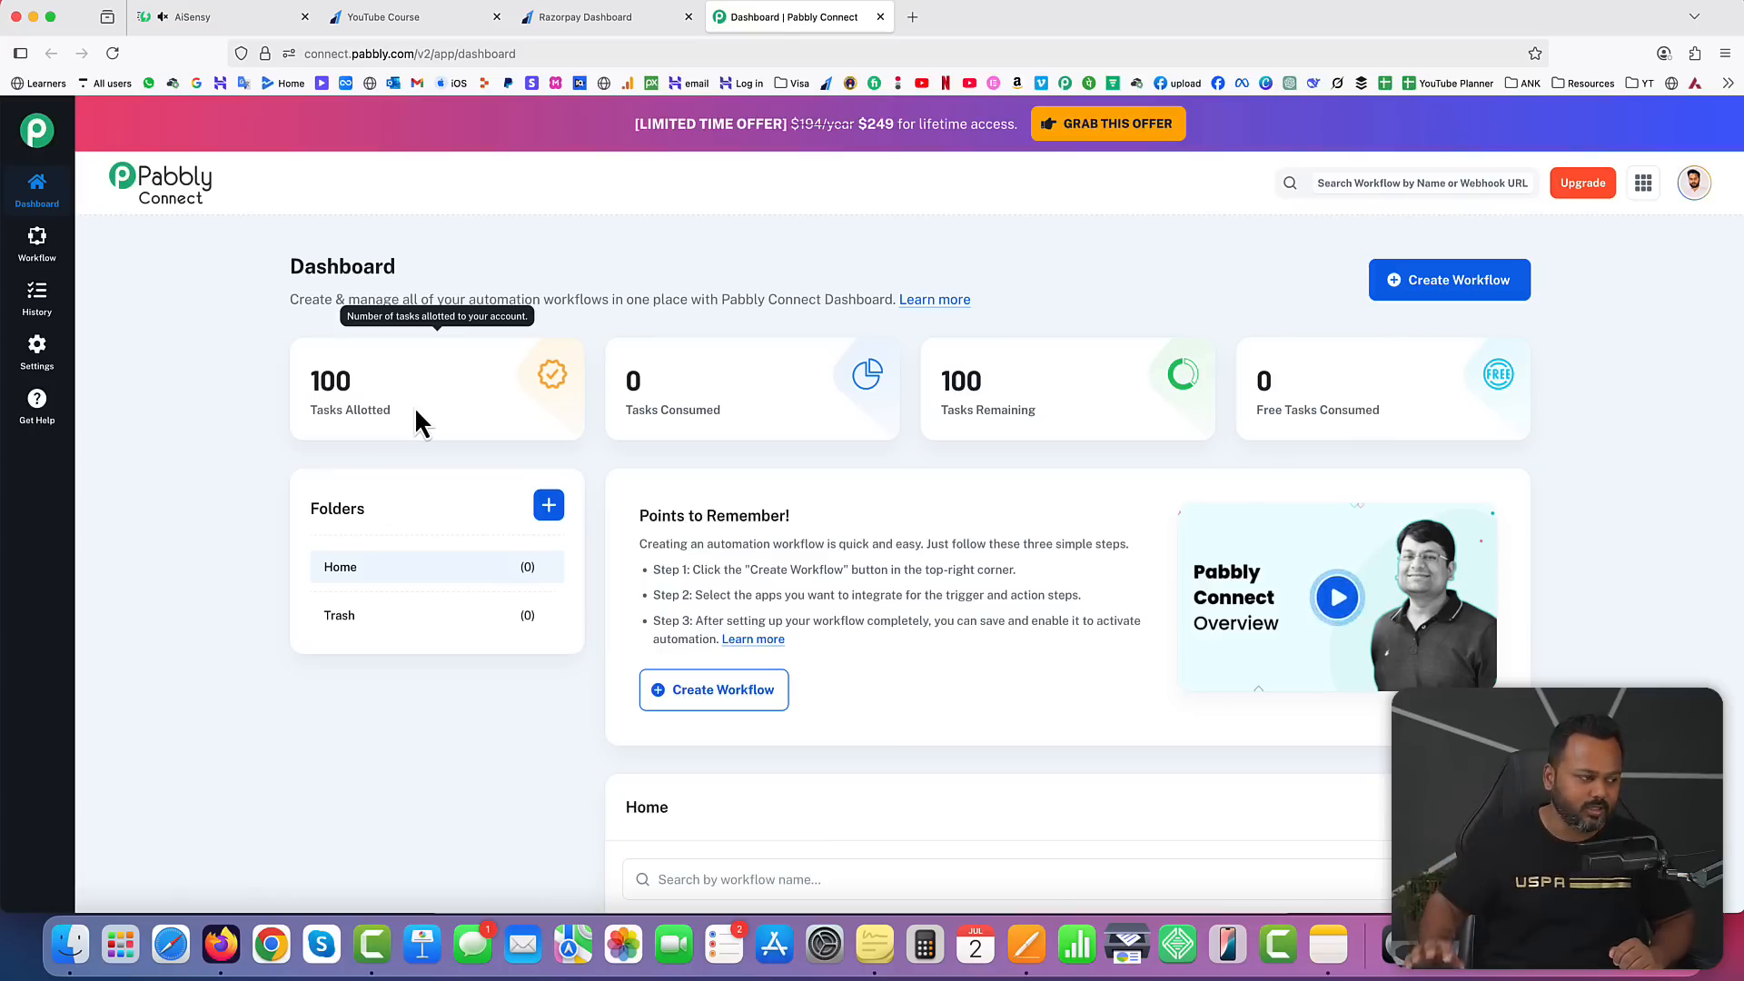
# Step: Create a workflow named "Rs.529 payment for yt course" in the Home folder
pyautogui.click(722, 693)
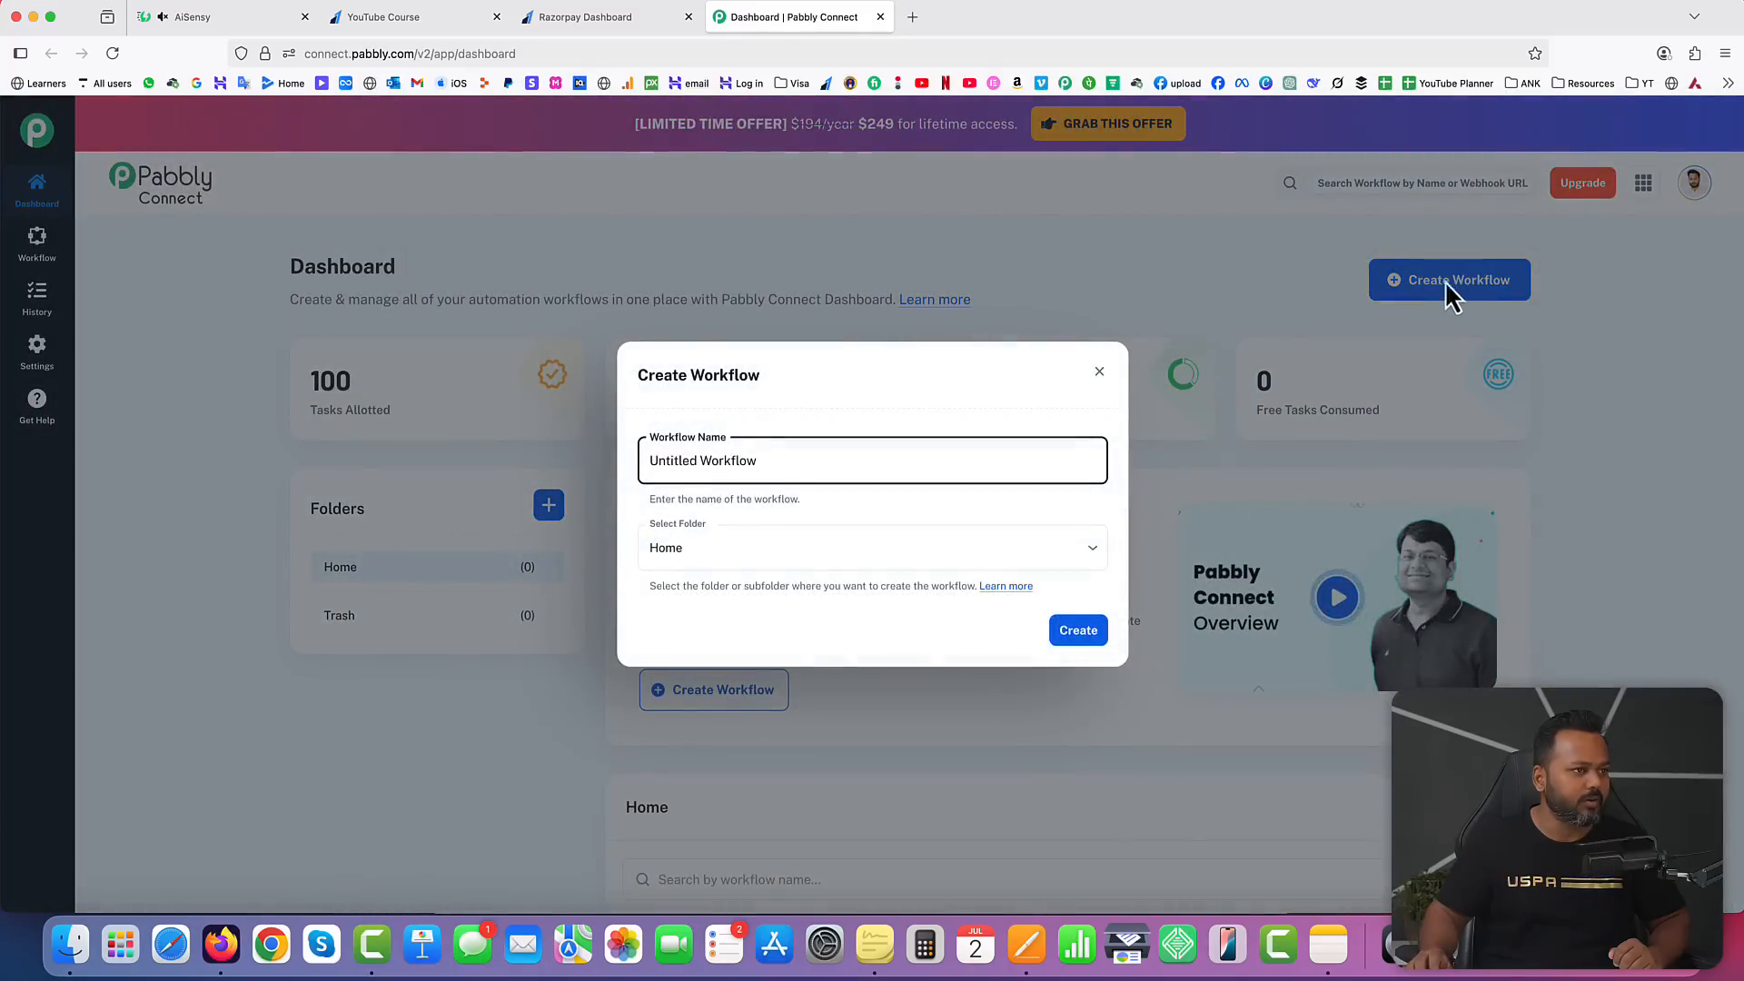
pyautogui.moveTo(757, 461); pyautogui.dragTo(647, 459)
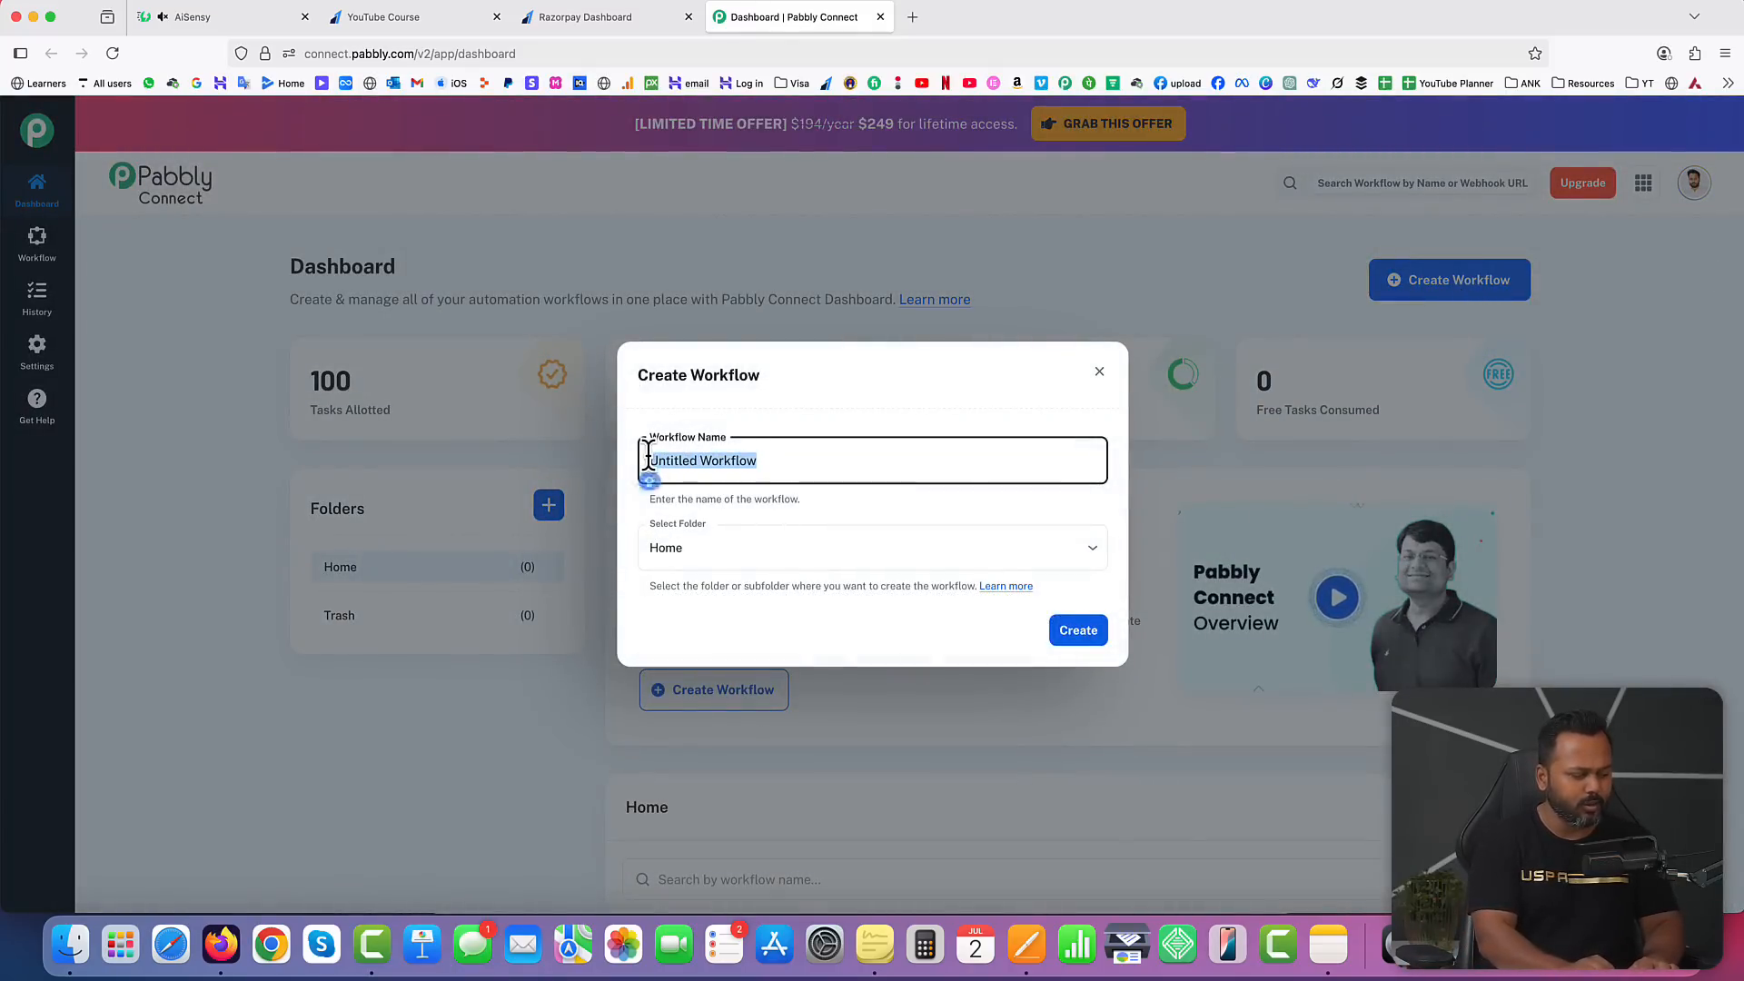
pyautogui.write('Rs.529 payment for yt course')
pyautogui.click(1082, 633)
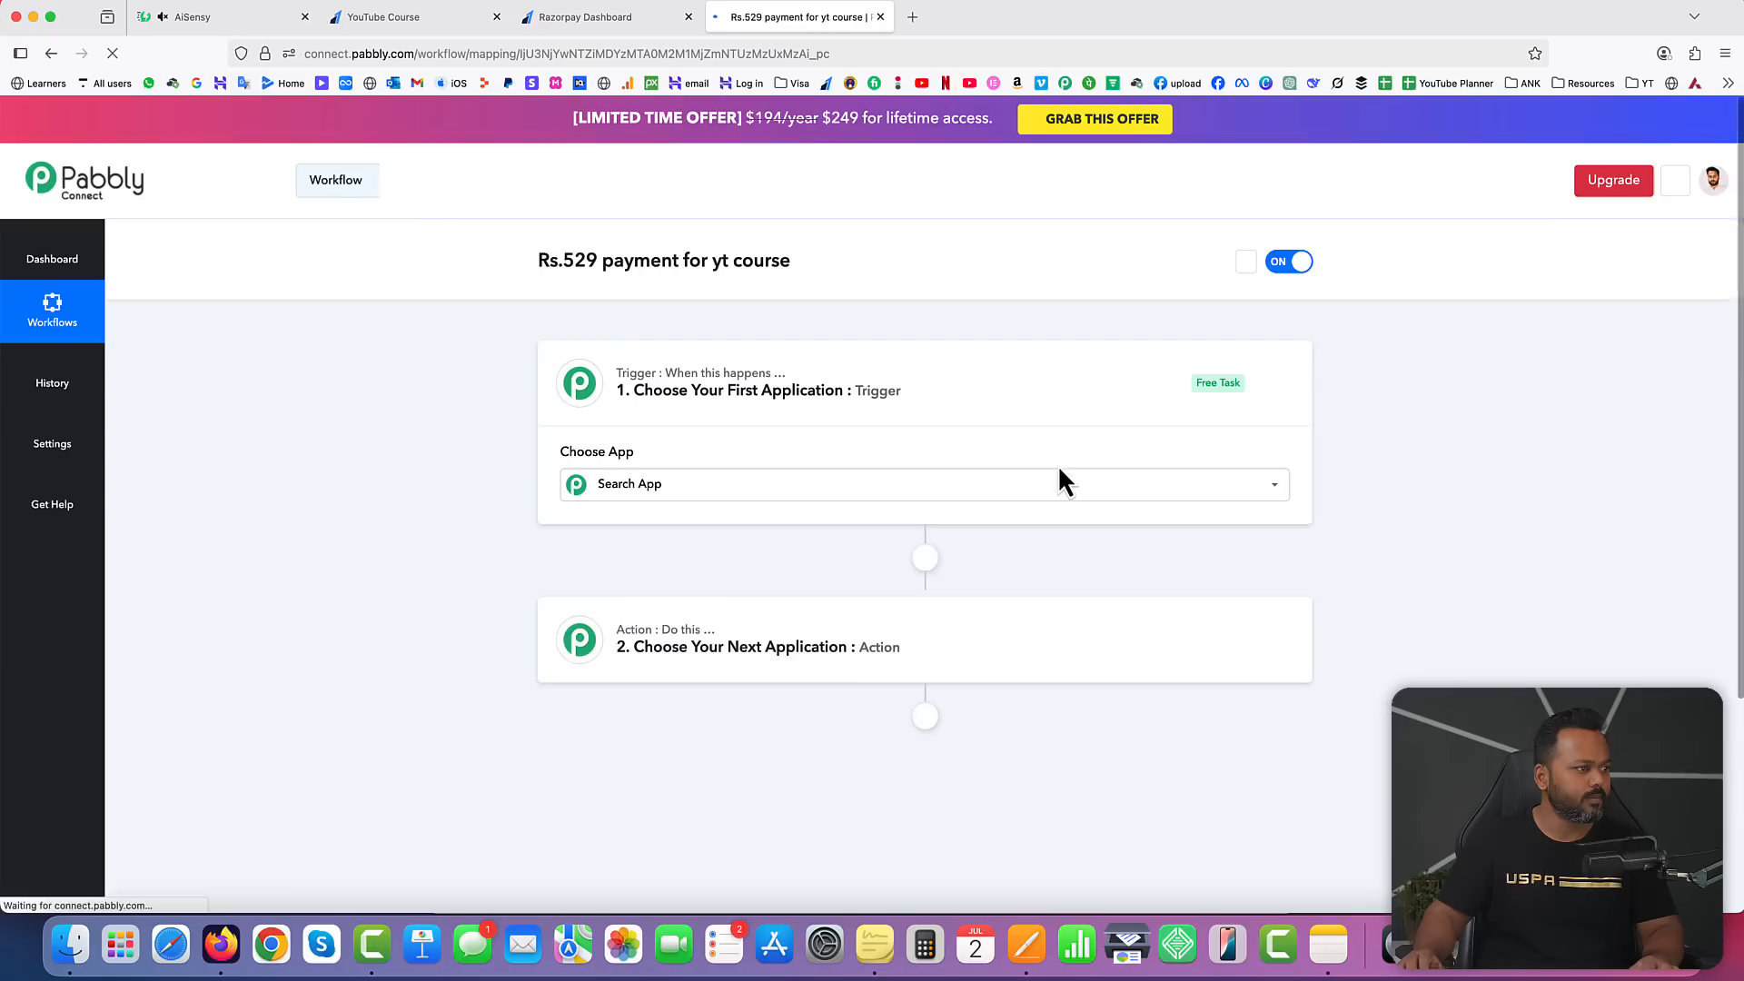
# Step: Set the workflow's trigger app to Razorpay with the Payment Captured trigger event
pyautogui.click(1058, 470)
pyautogui.scroll(-3, 1059, 585)
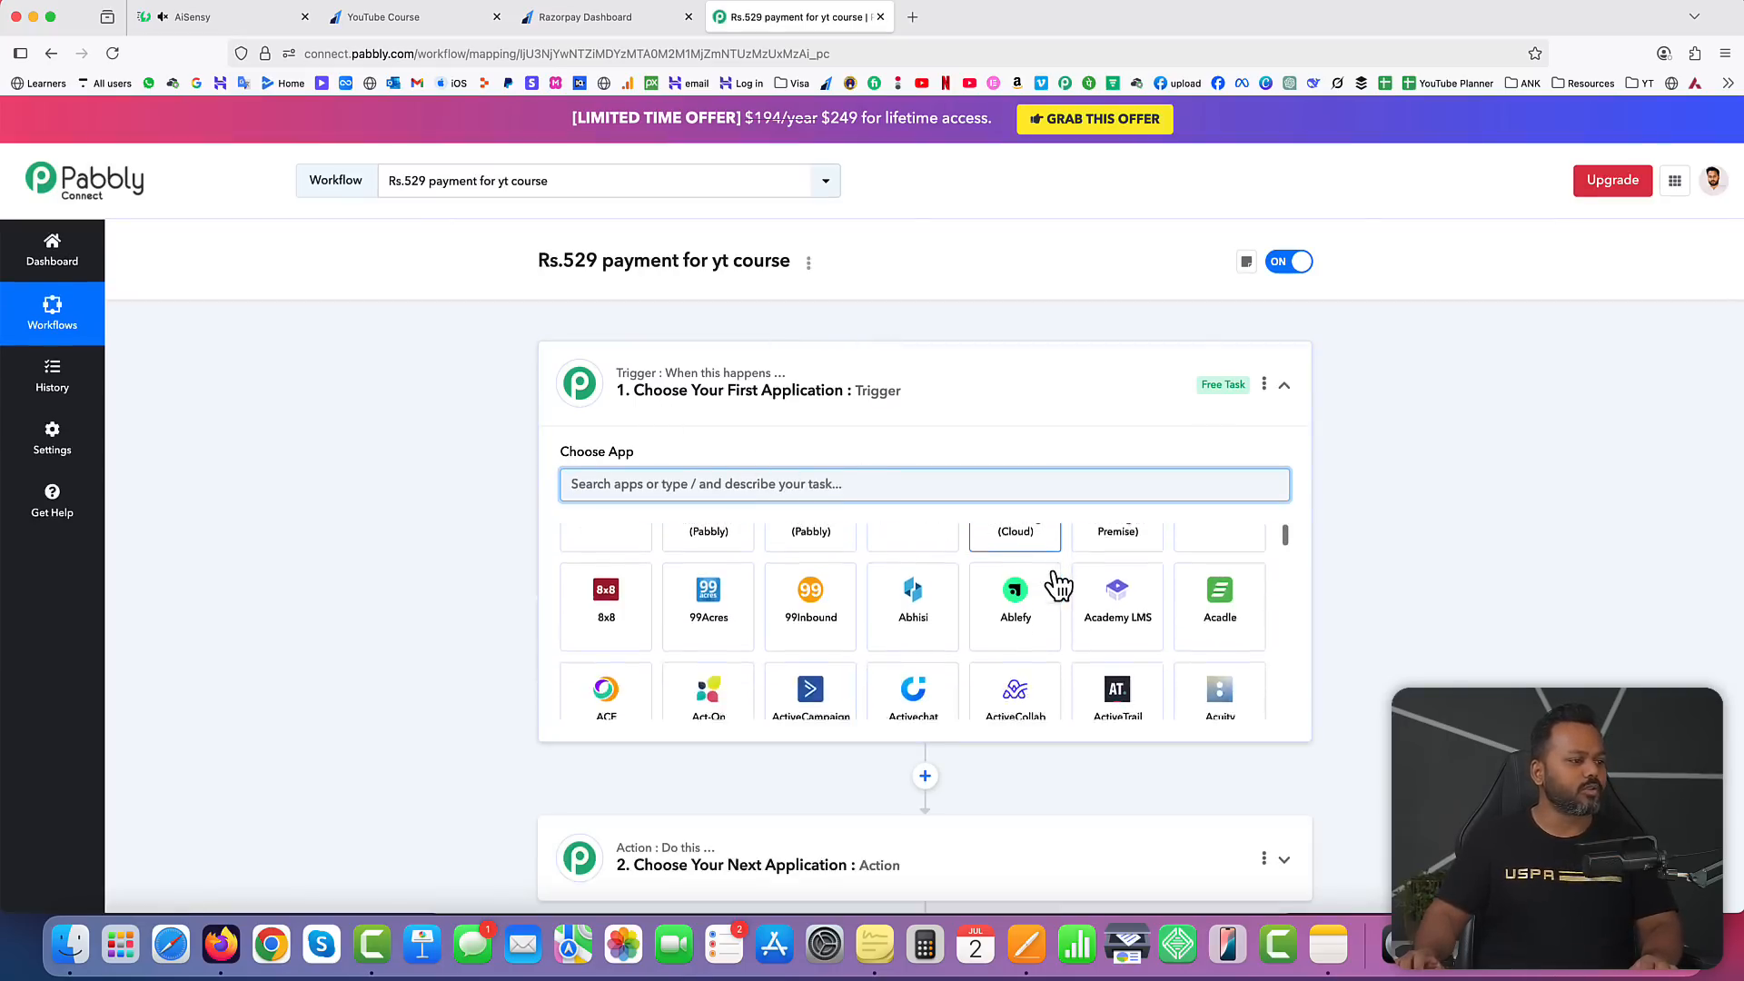
pyautogui.scroll(3, 1059, 586)
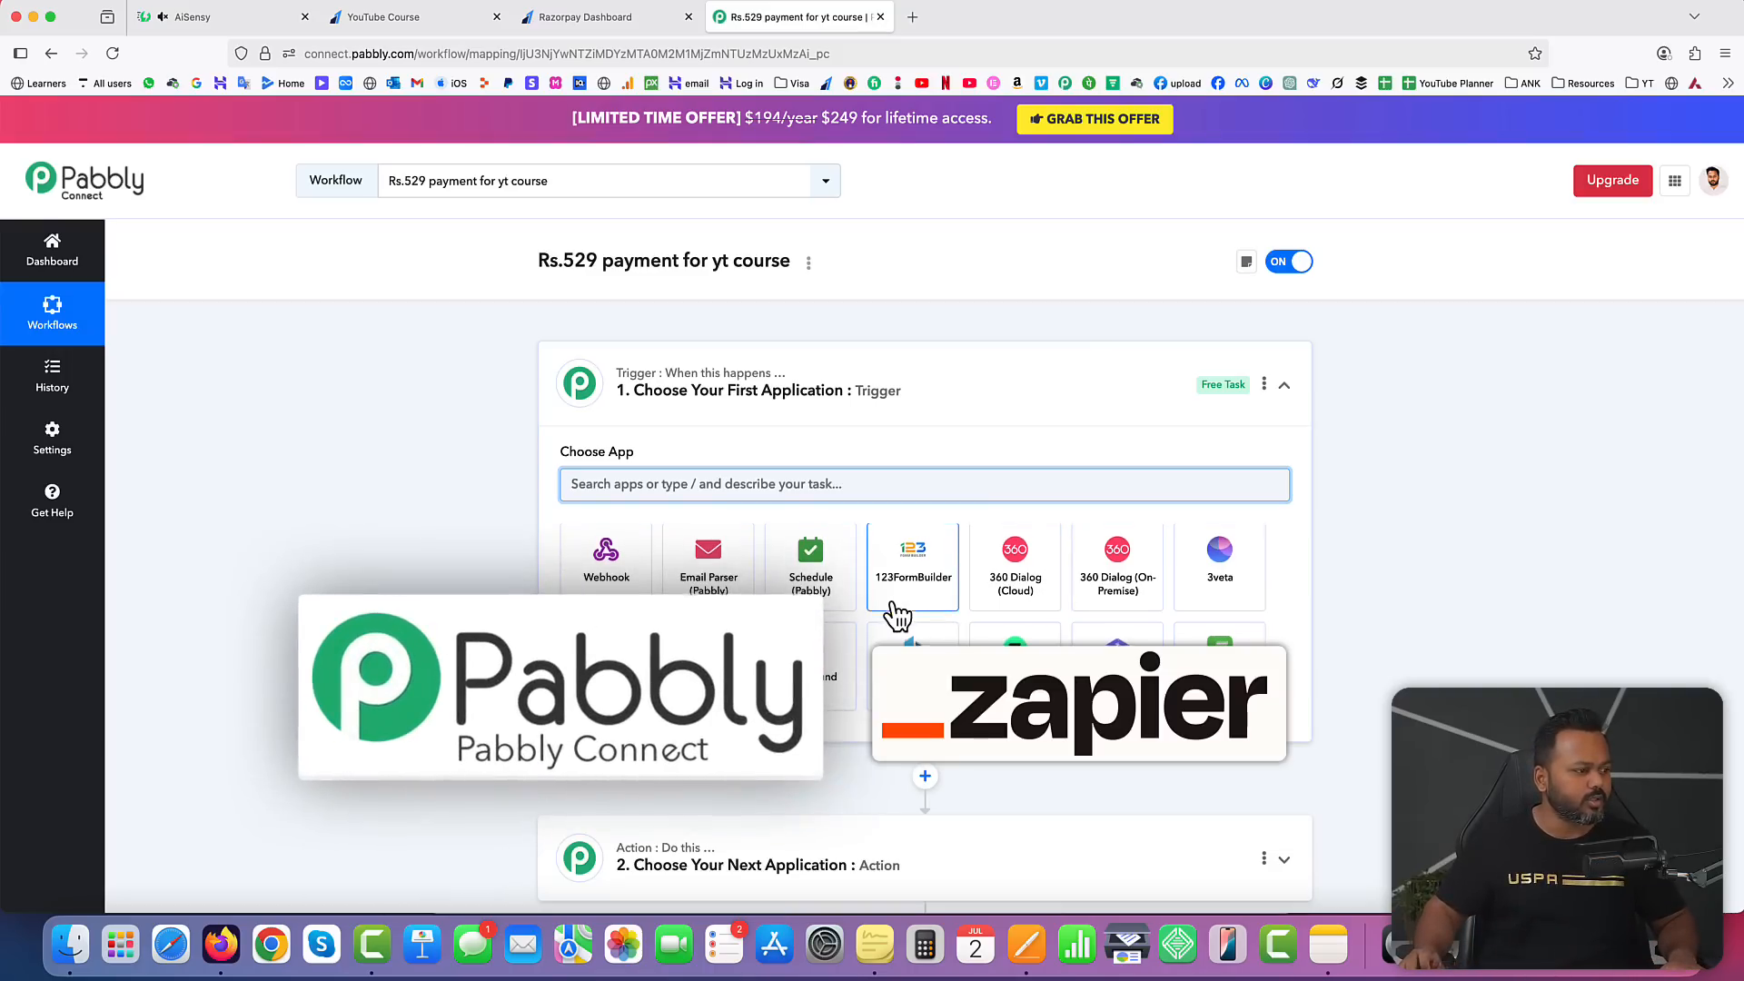
pyautogui.scroll(-2, 893, 609)
pyautogui.scroll(2, 893, 609)
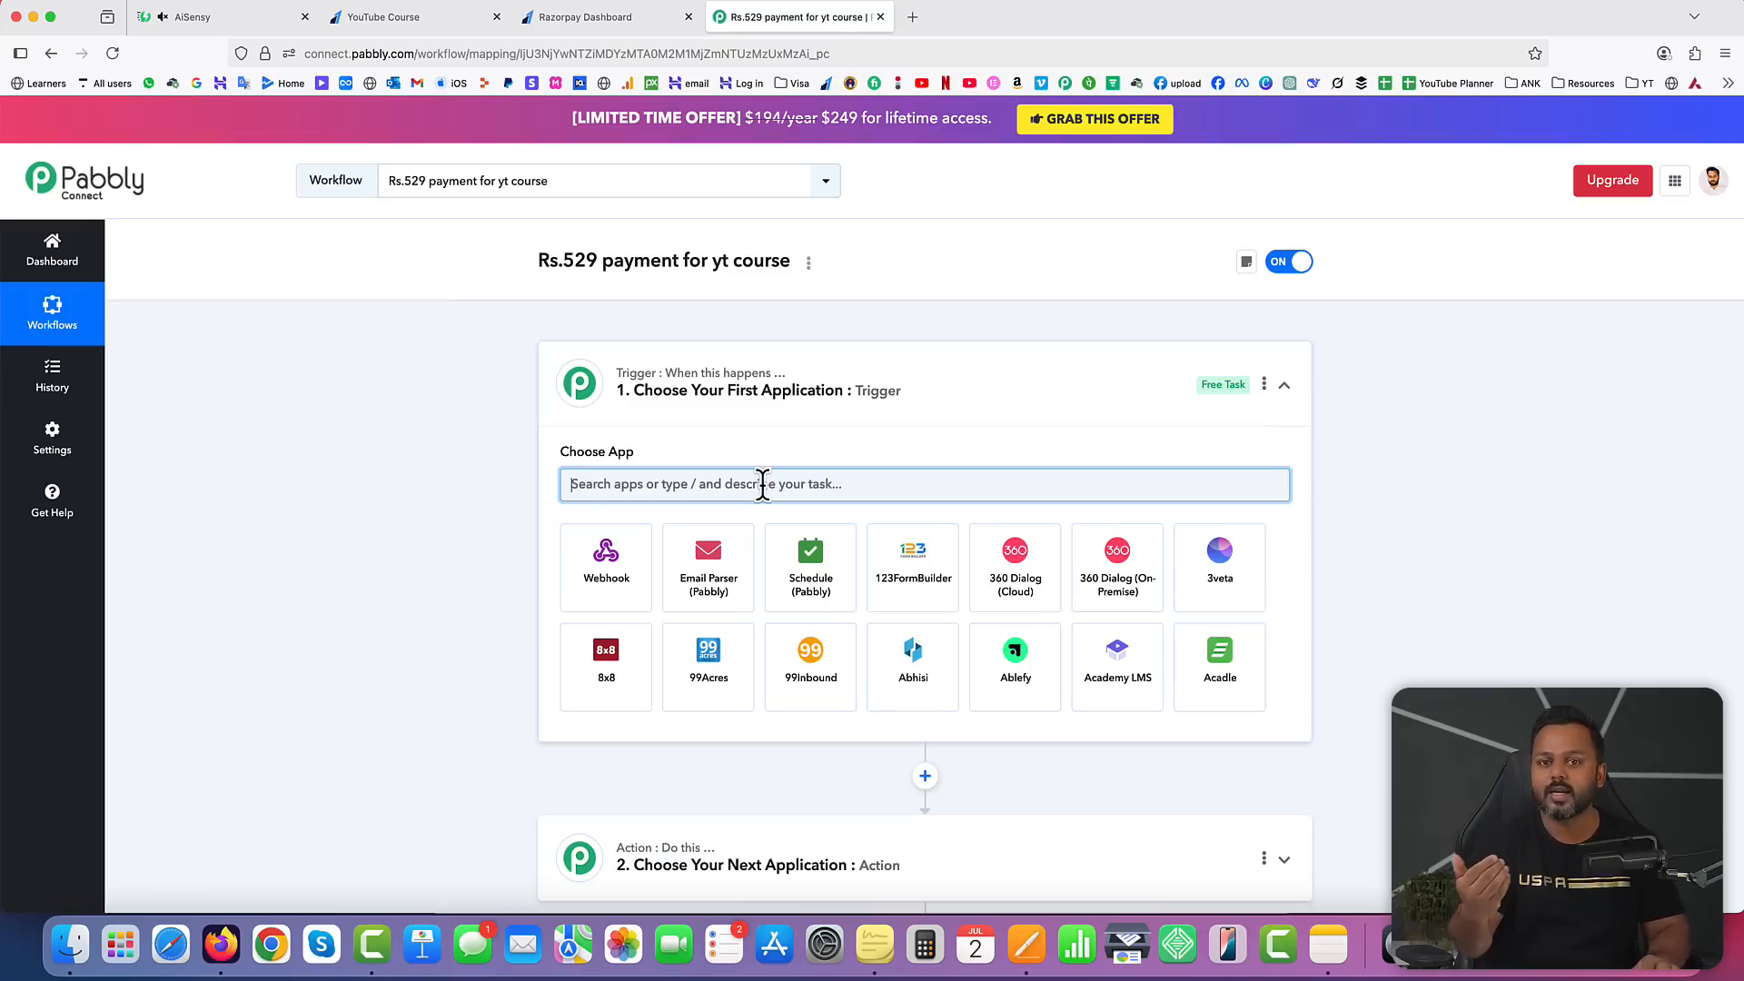
pyautogui.write('r')
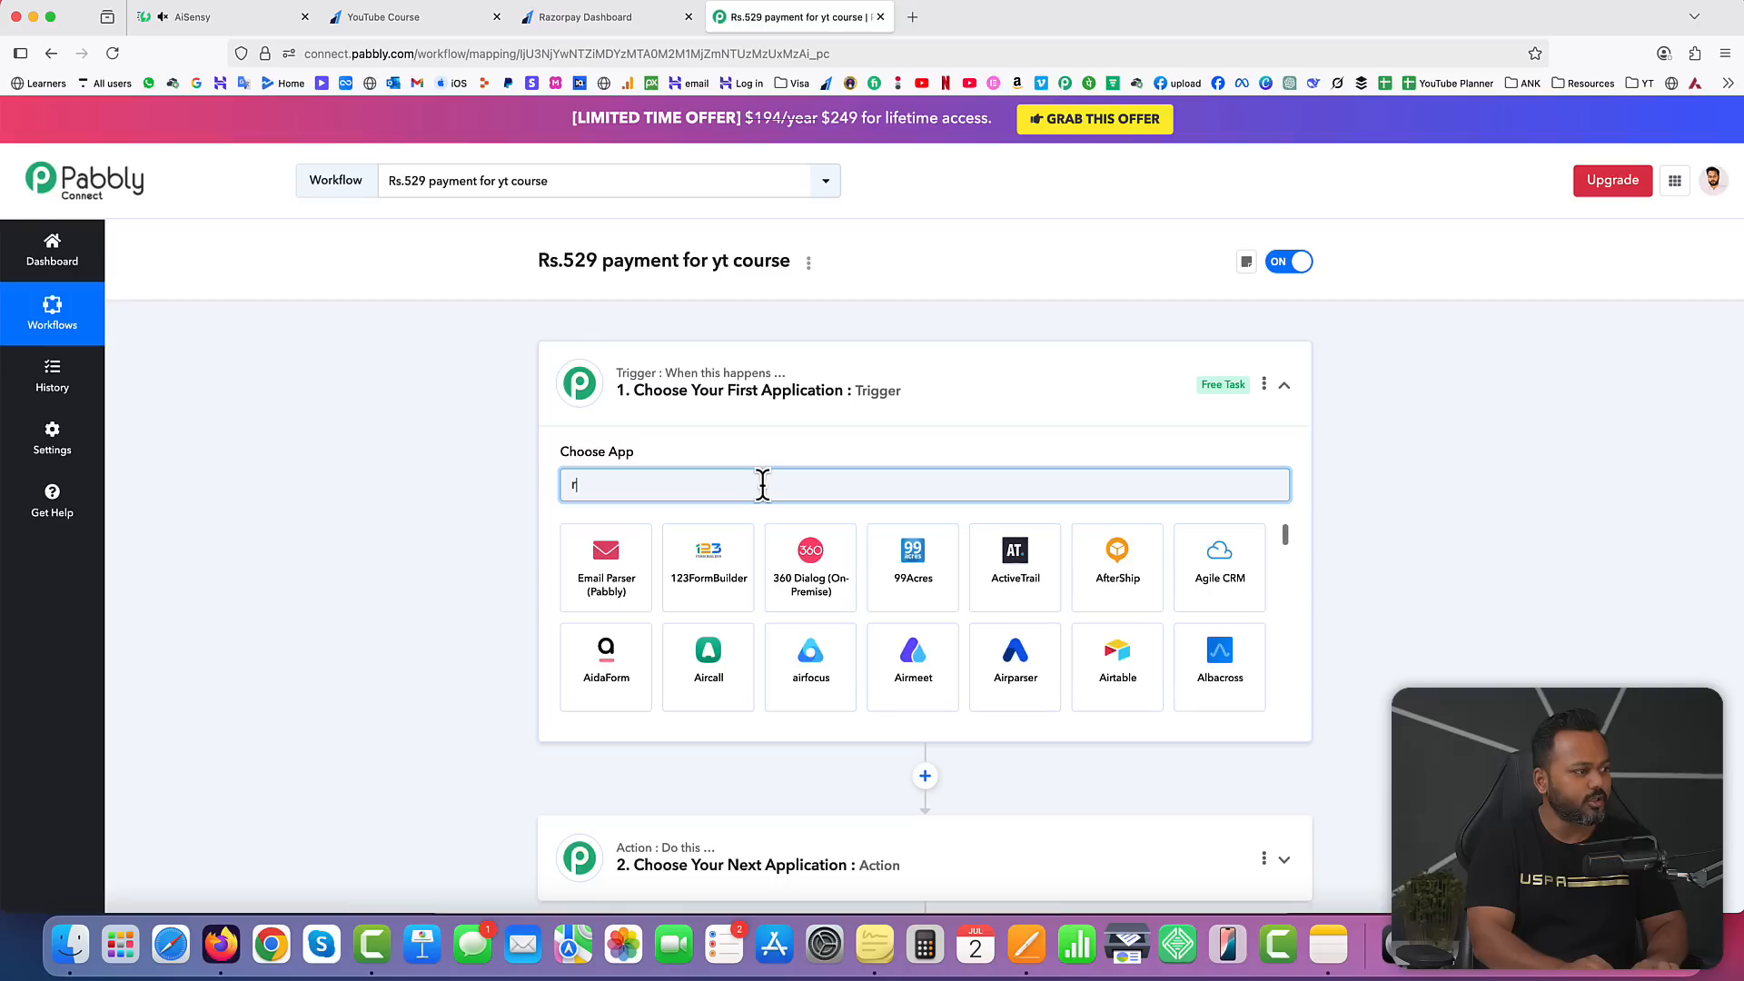
pyautogui.write('azor')
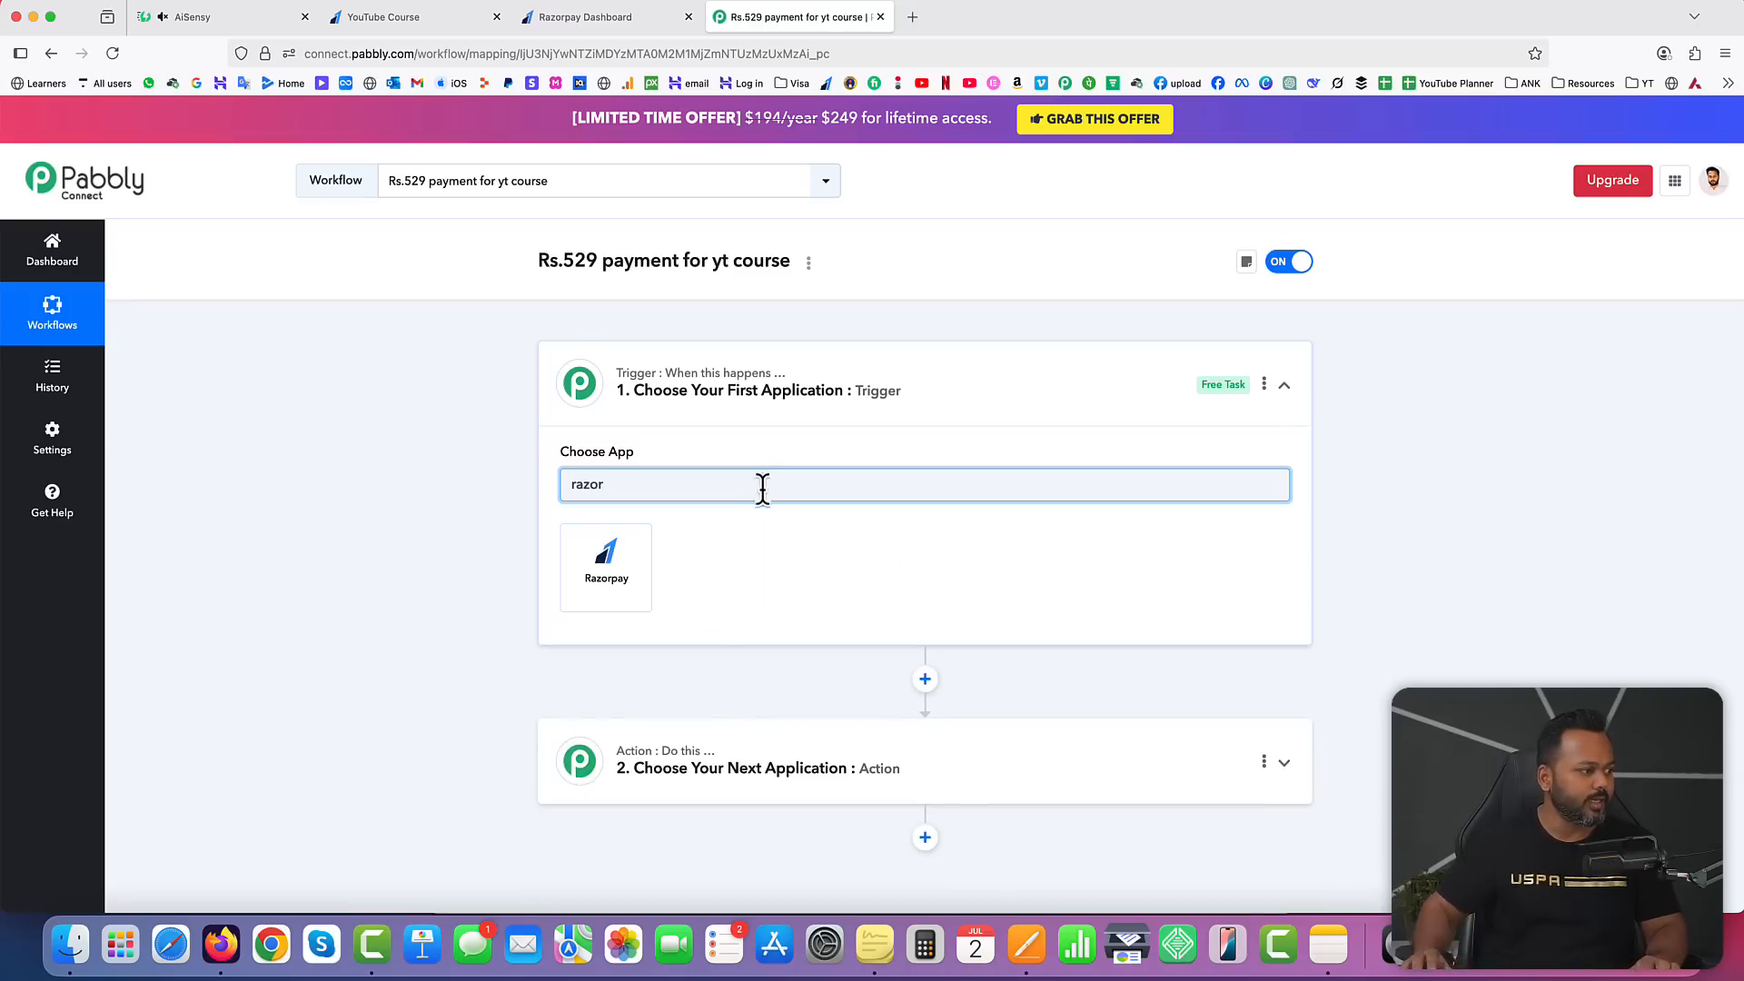
pyautogui.click(617, 574)
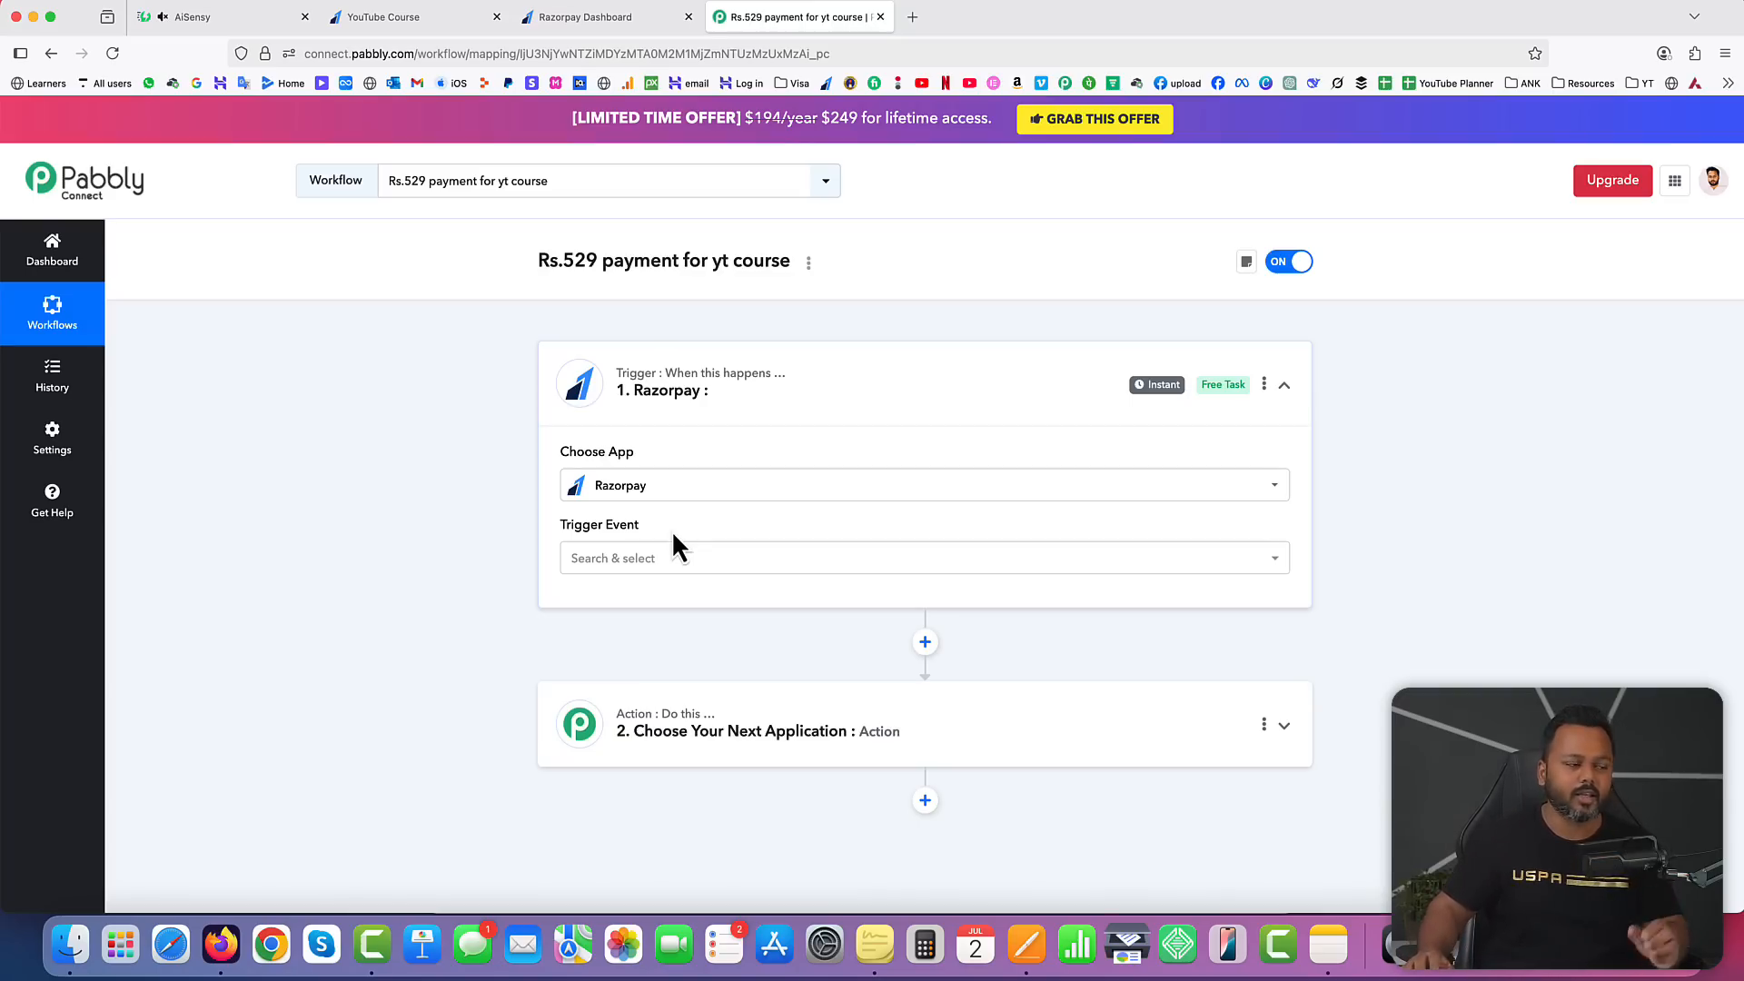
pyautogui.click(656, 561)
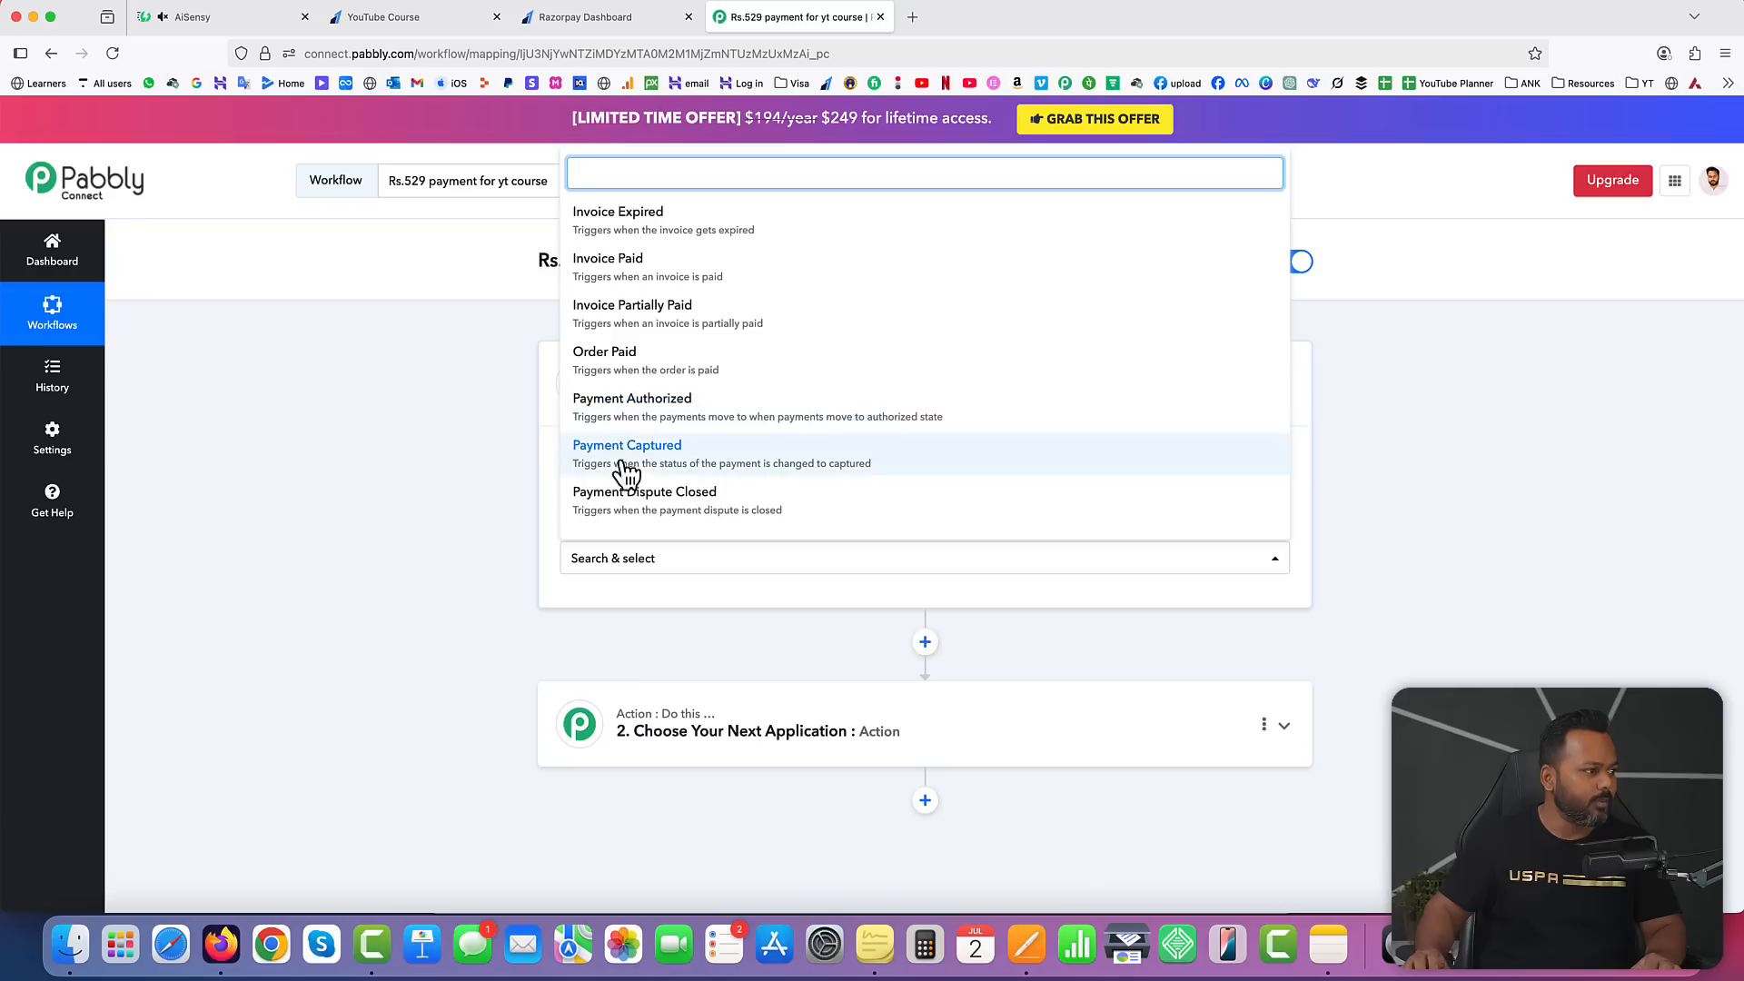
pyautogui.click(662, 460)
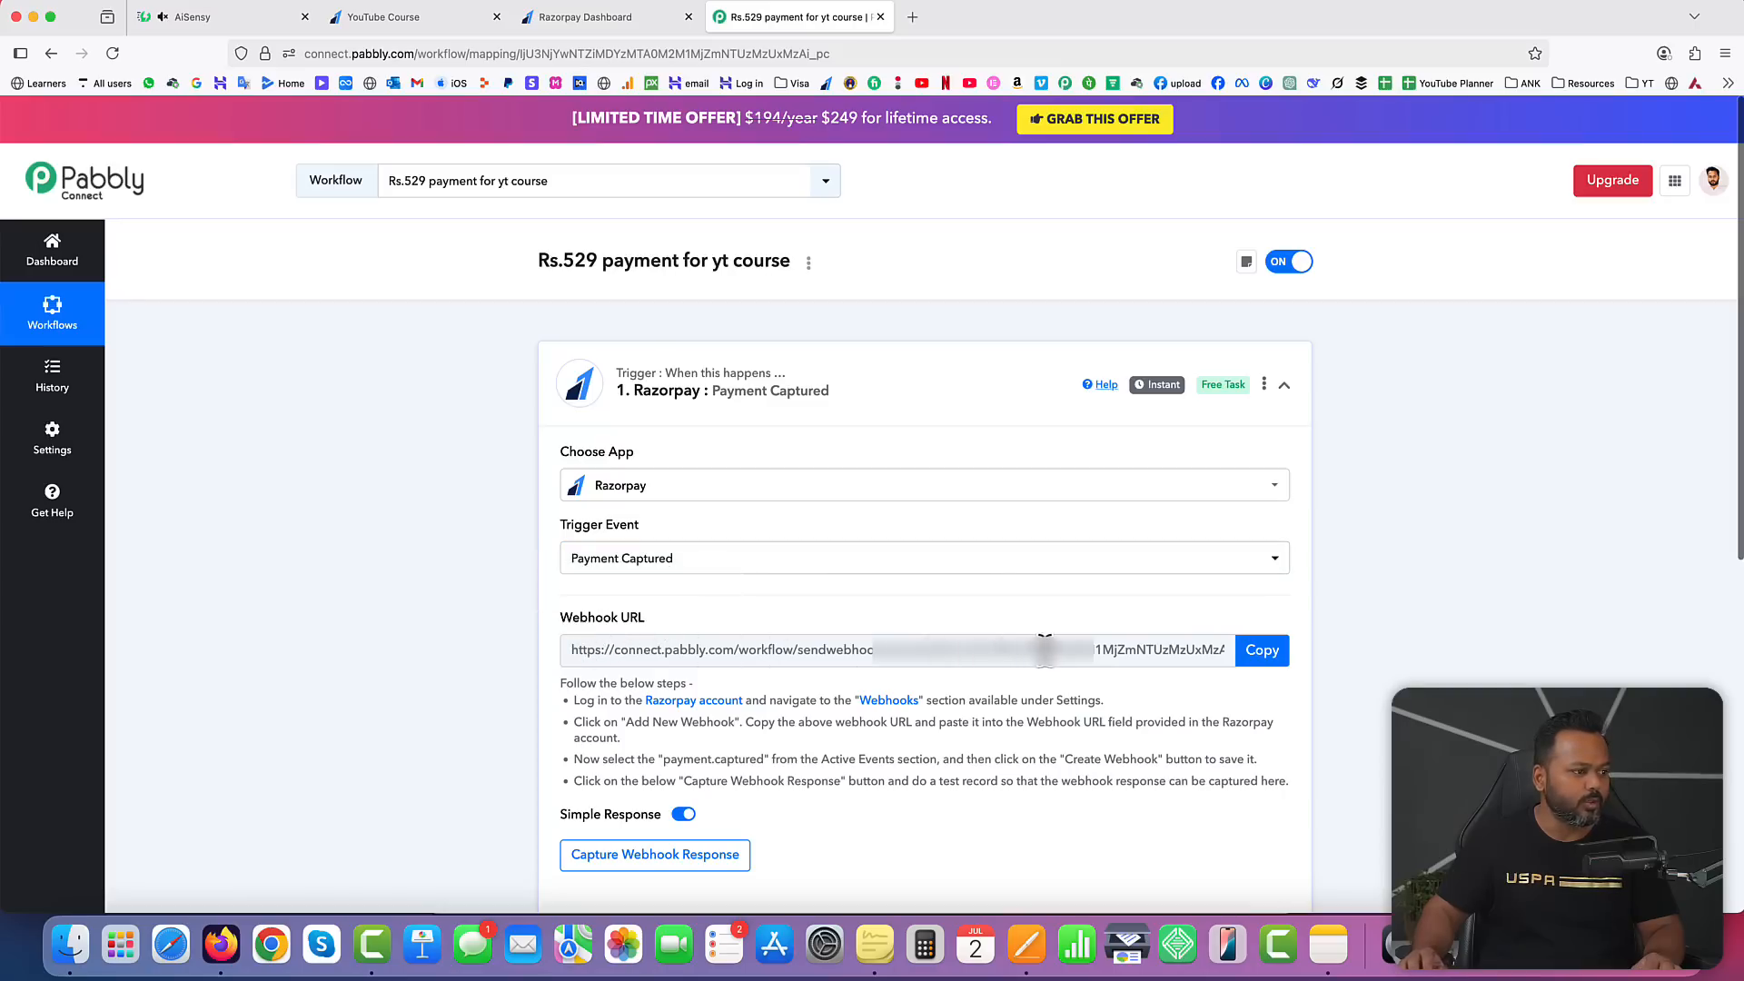
# Step: Copy the trigger's webhook URL and open the Webhooks settings in the Razorpay dashboard
pyautogui.click(1266, 652)
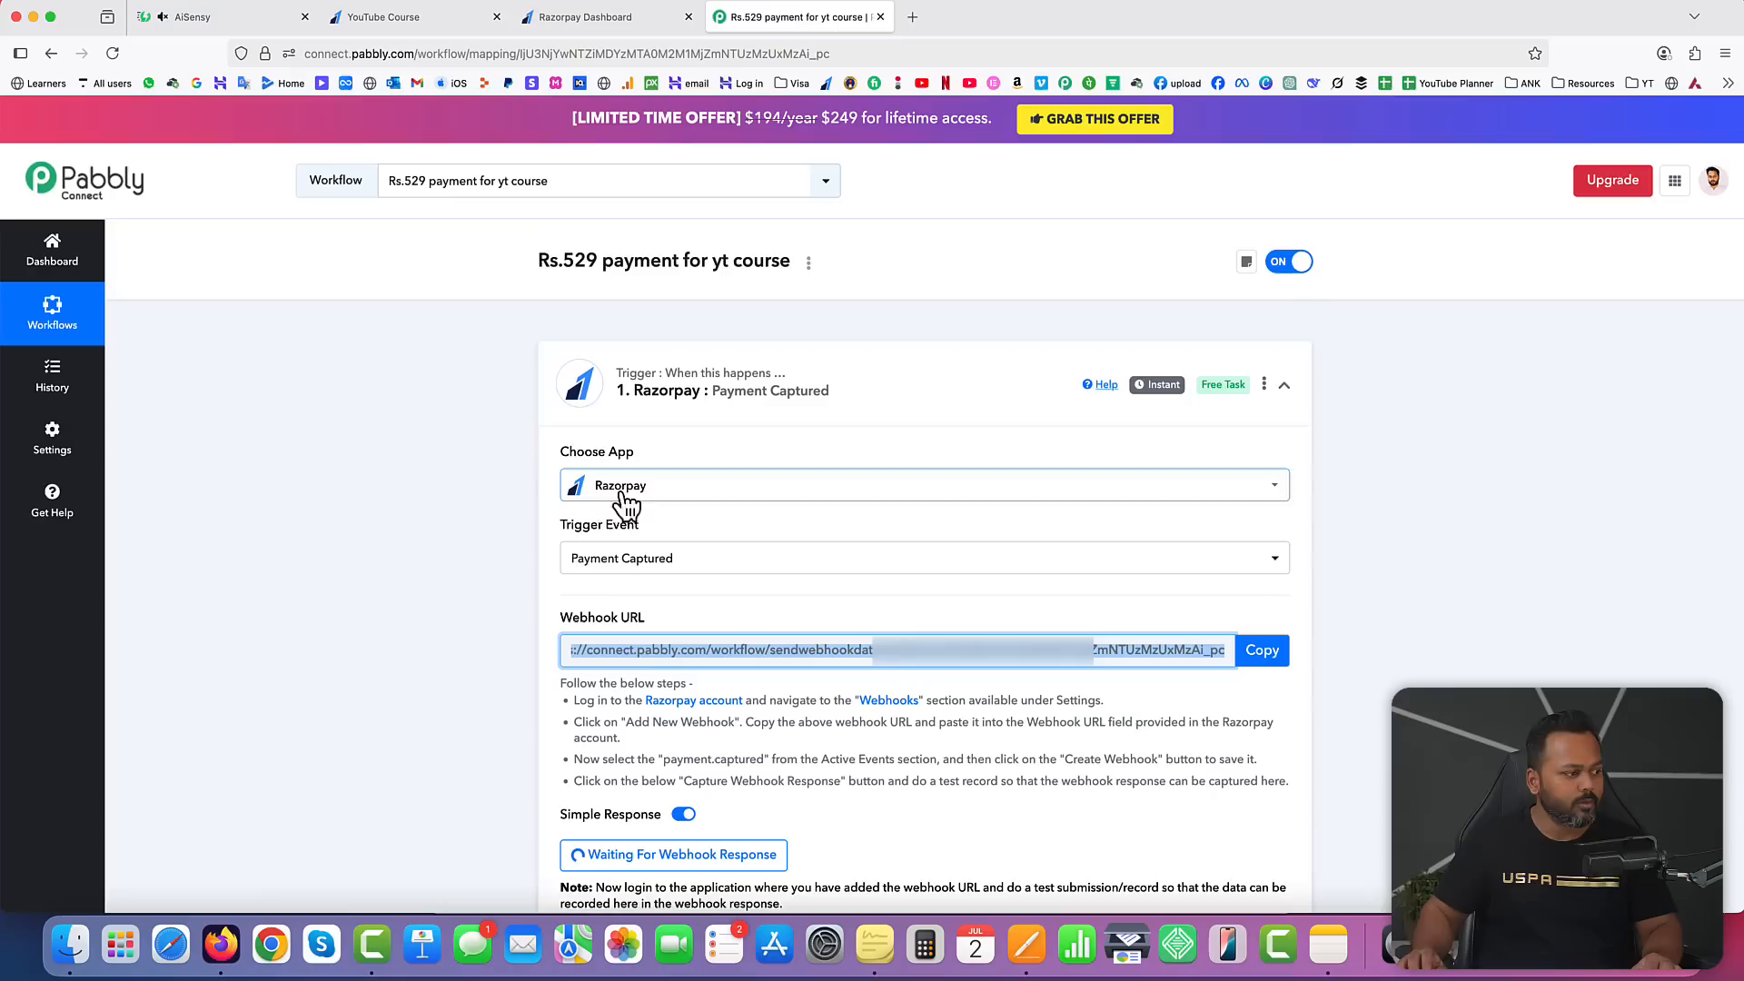
pyautogui.click(1268, 663)
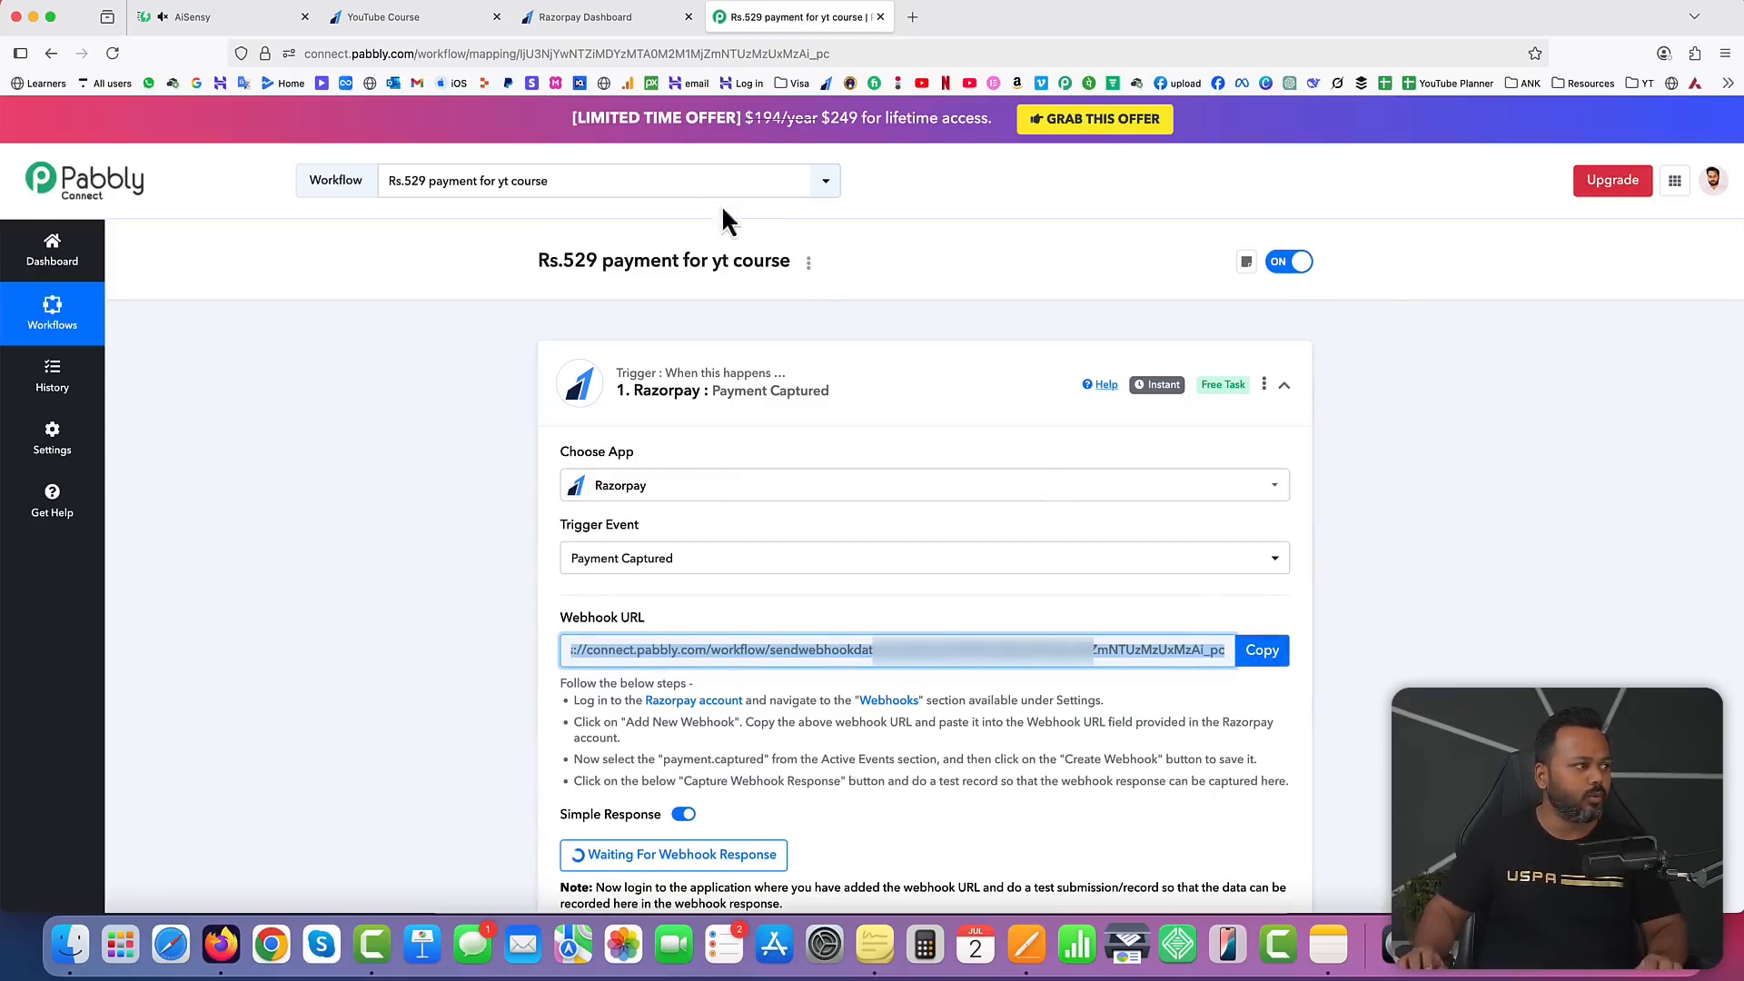
pyautogui.click(601, 13)
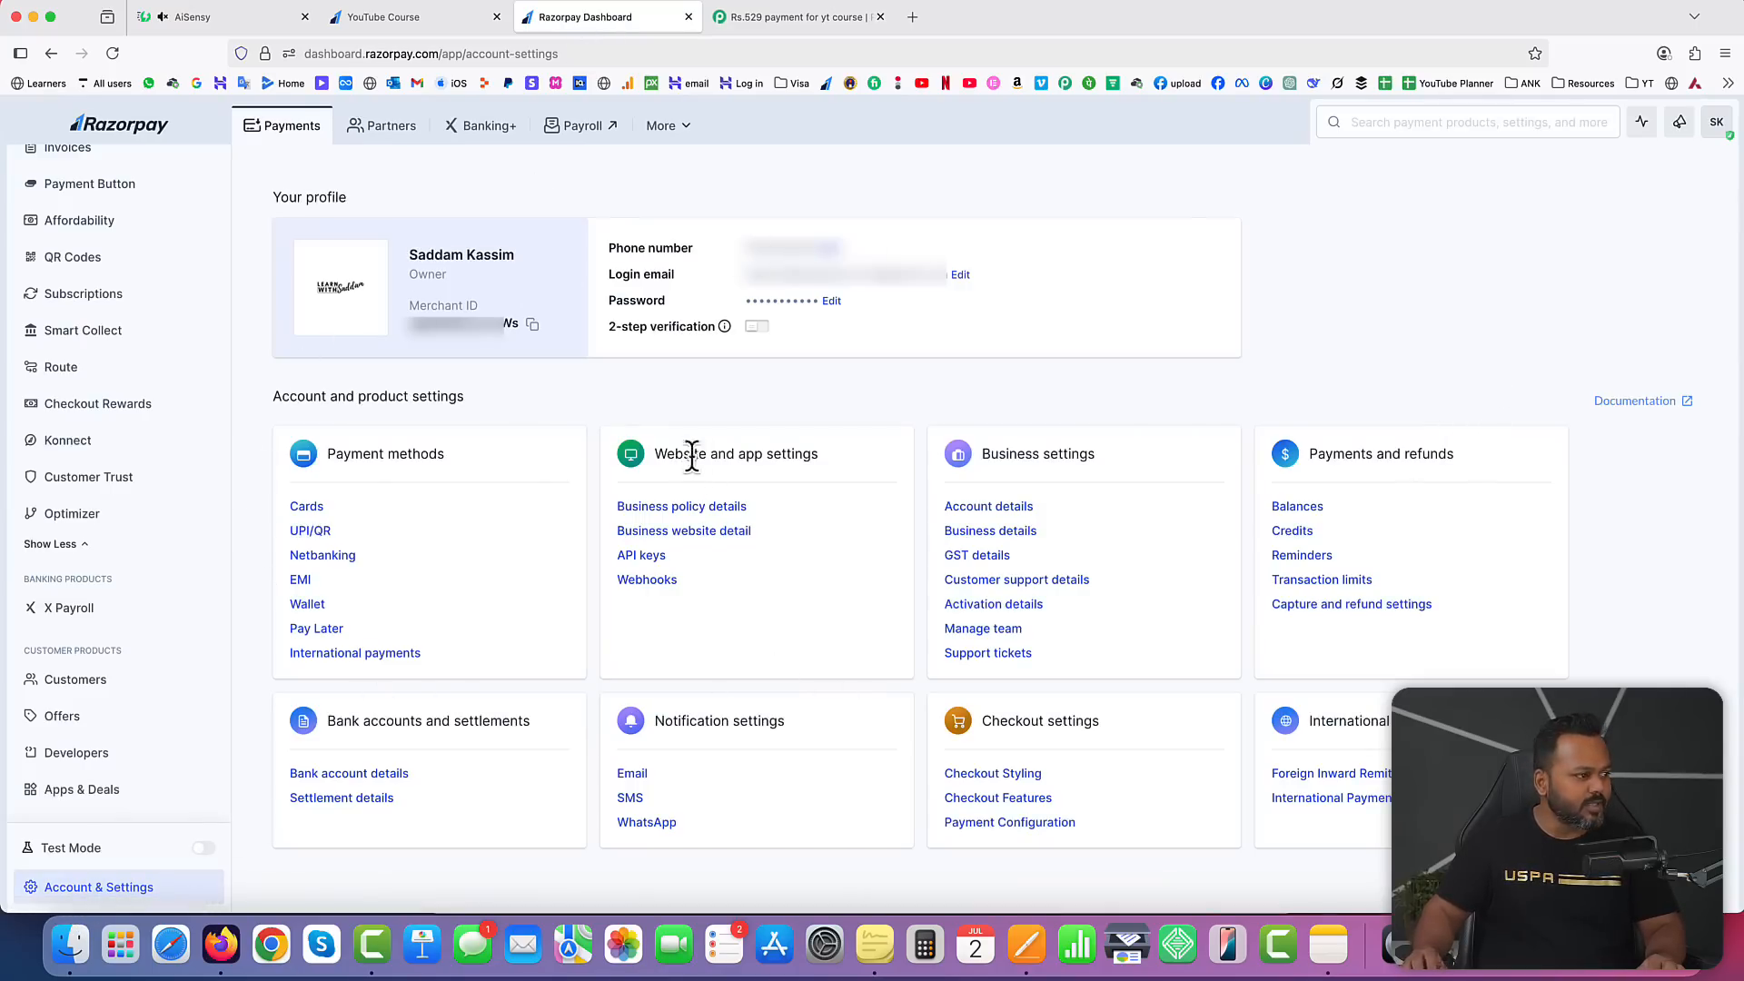
pyautogui.click(646, 580)
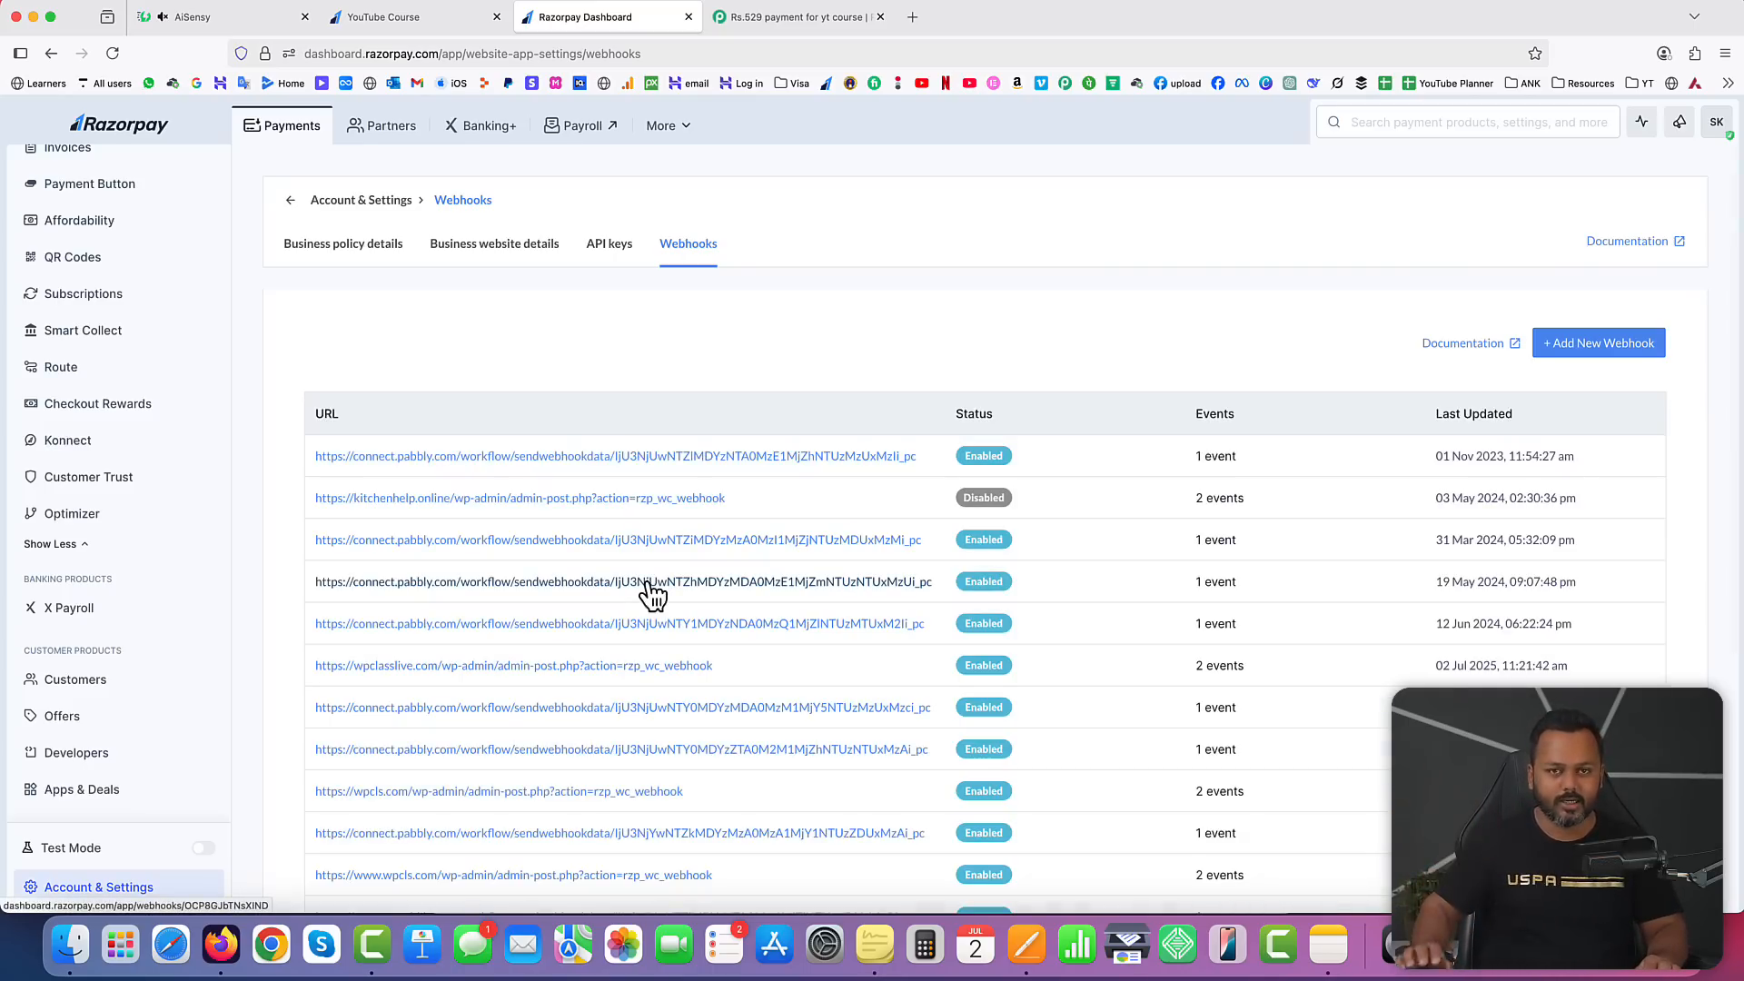
# Step: Create a new Razorpay webhook using the copied Pabbly webhook URL, with payment.captured as its active event and no secret
pyautogui.click(1590, 361)
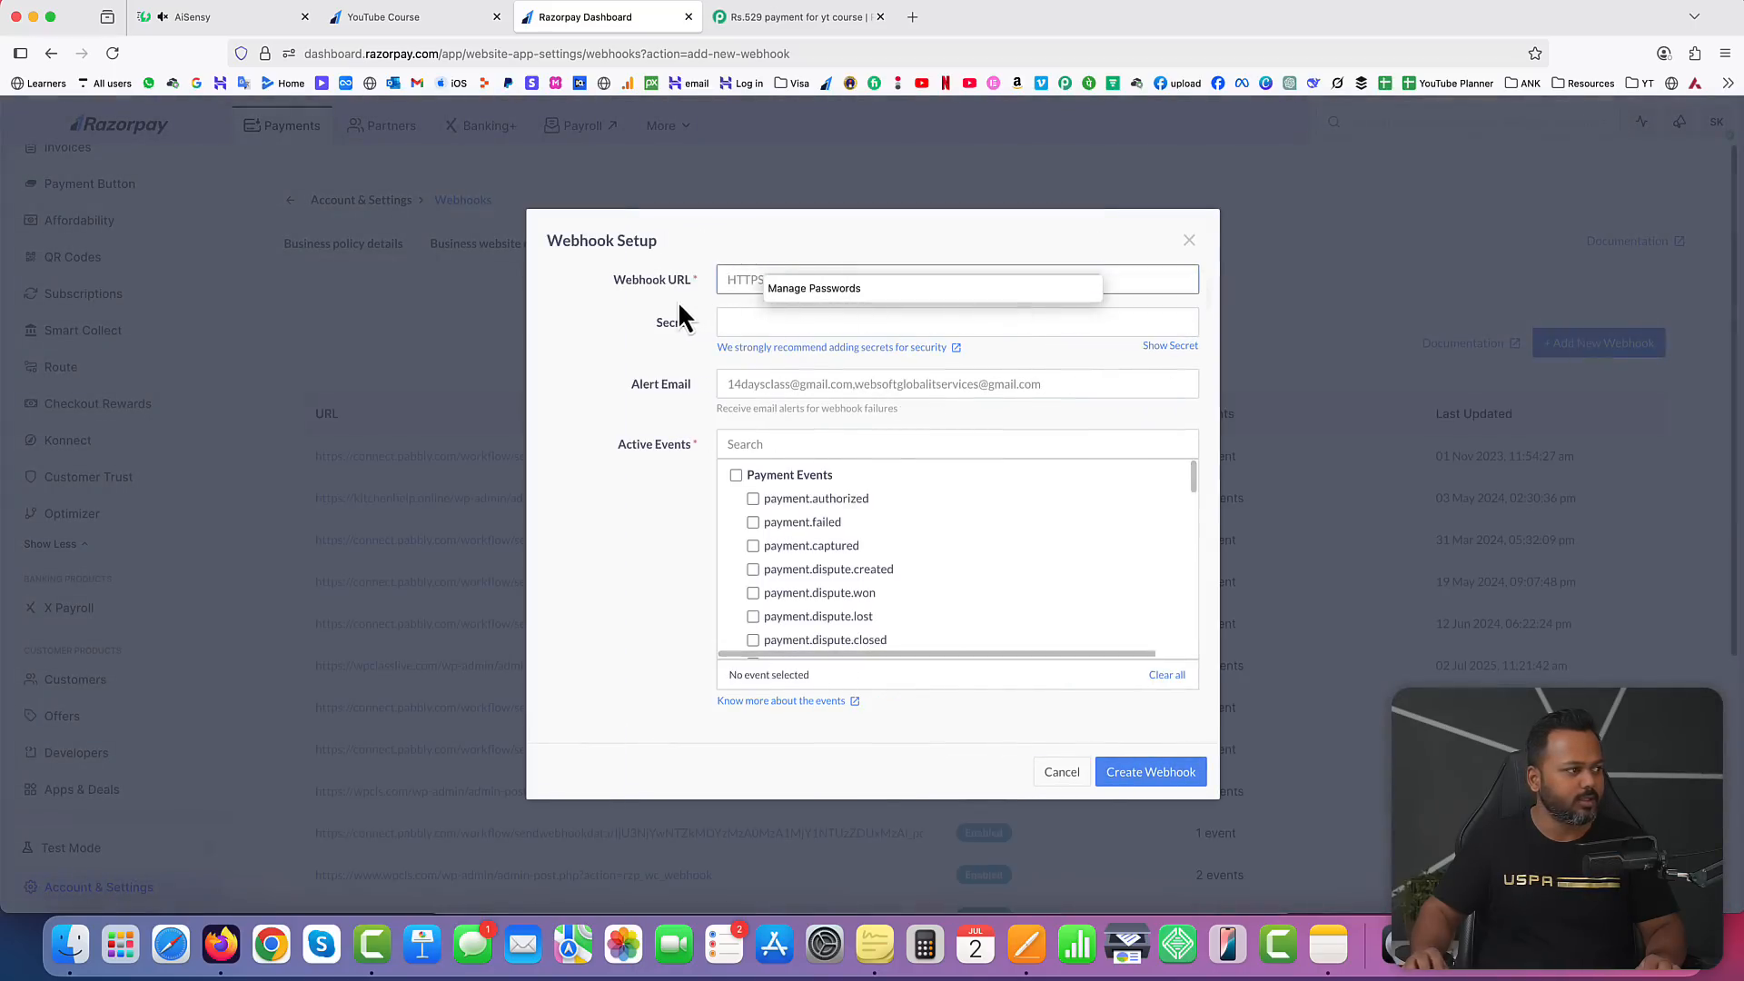
pyautogui.click(761, 282)
pyautogui.click(761, 281)
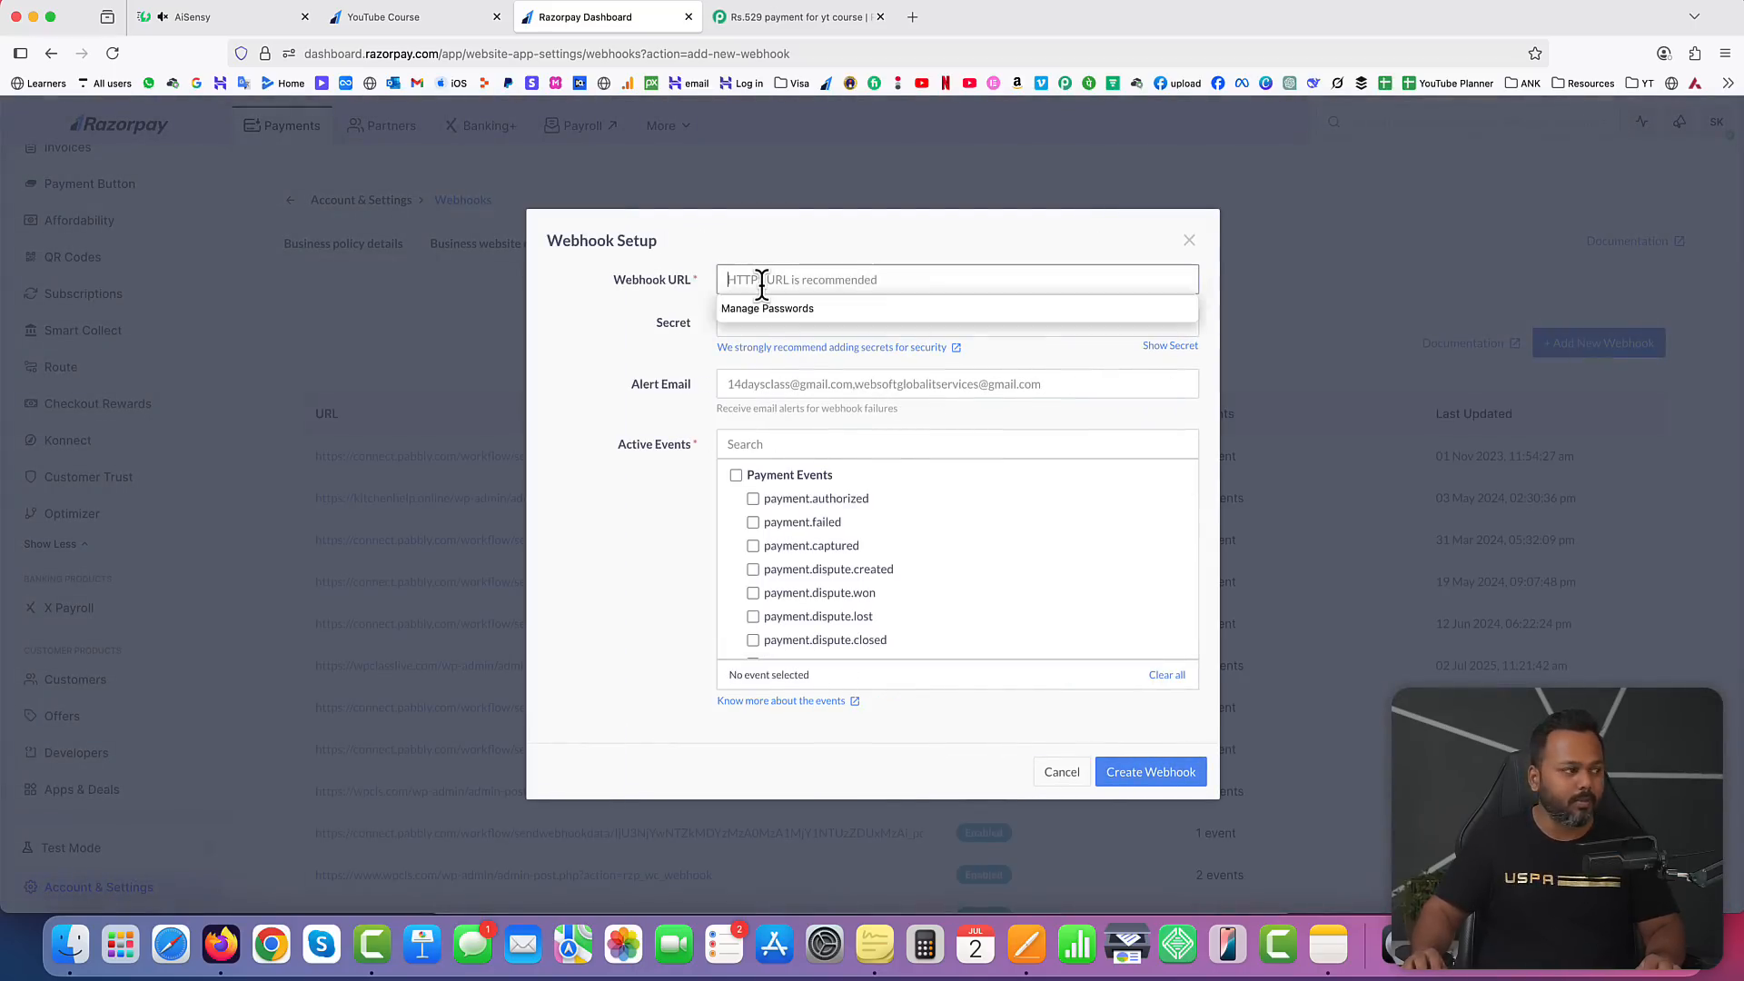
pyautogui.press('super+v')
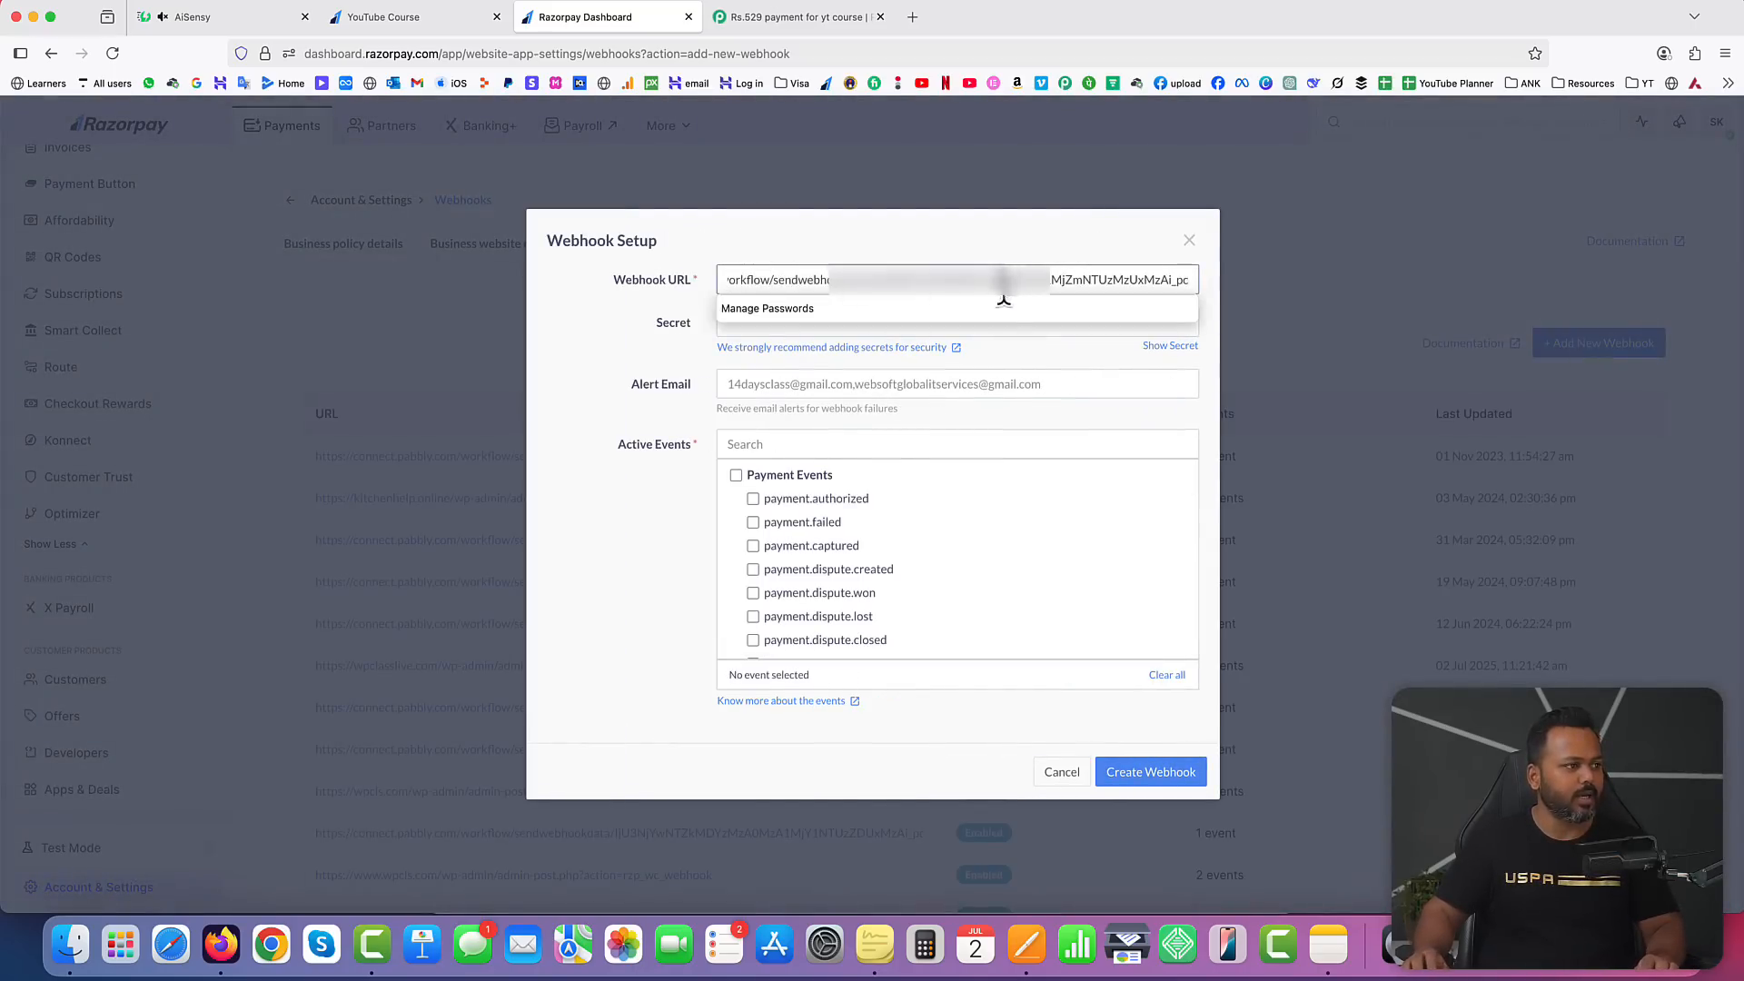
pyautogui.click(719, 328)
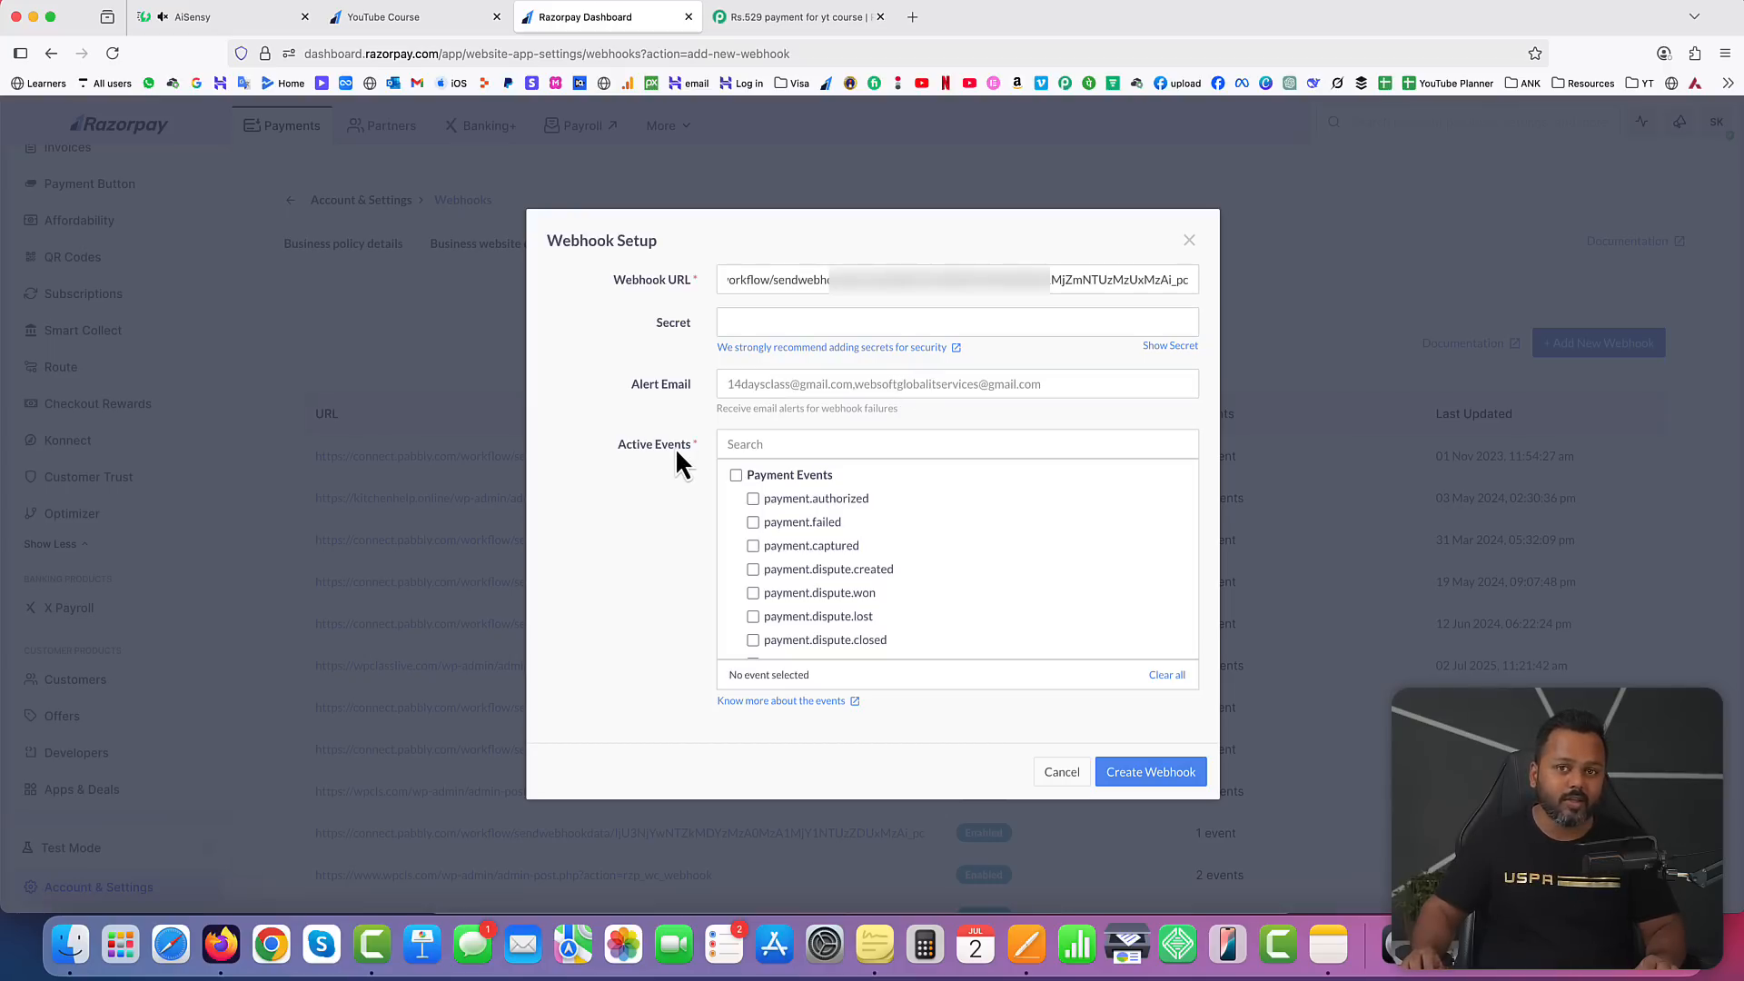
pyautogui.click(753, 546)
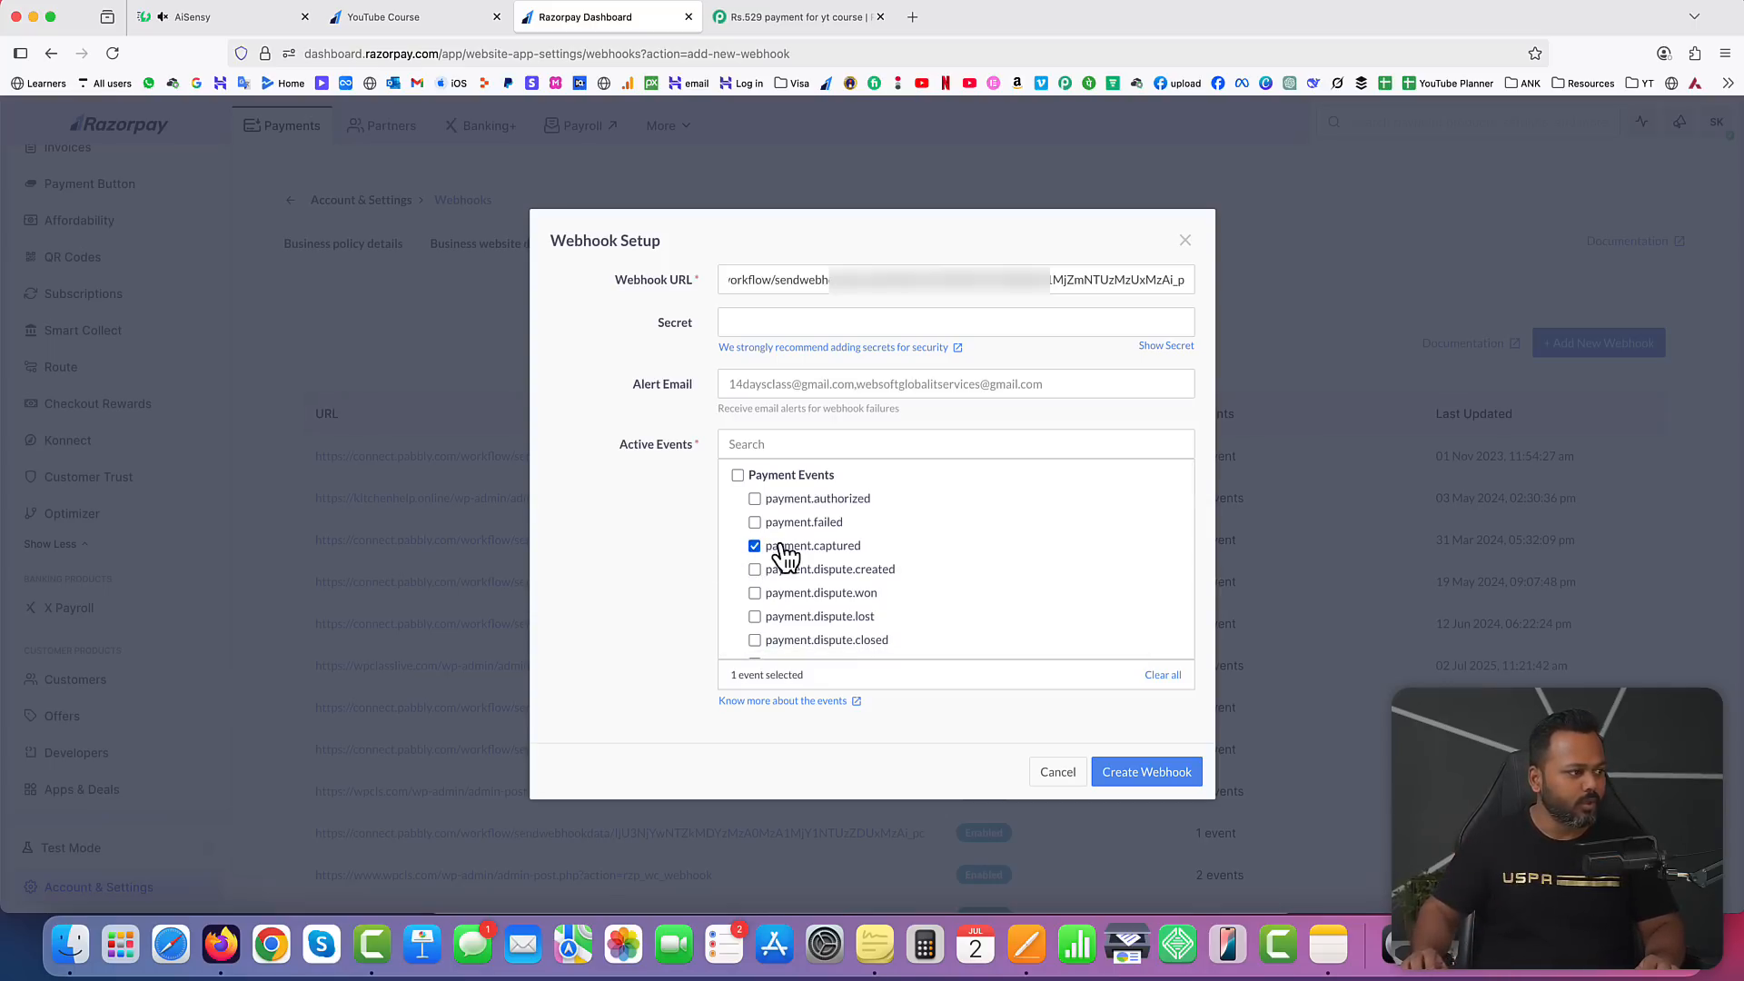
pyautogui.click(1148, 774)
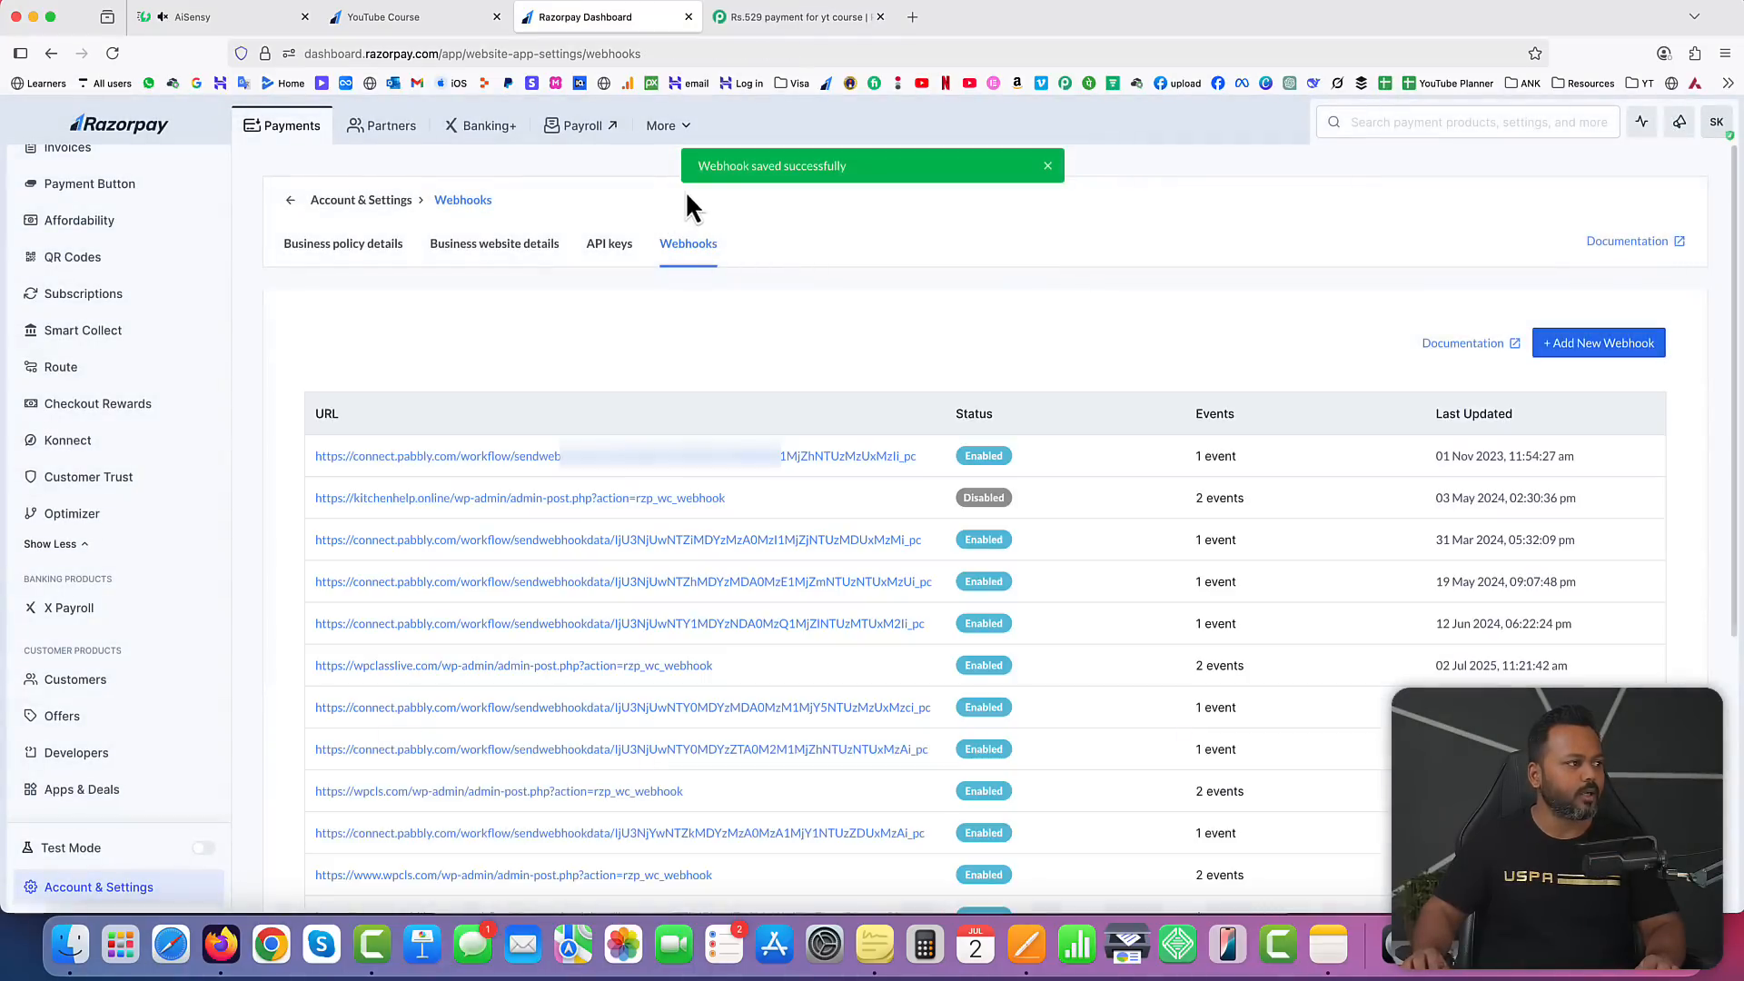
# Step: Switch to Pabbly Connect and check the trigger's webhook capture status alongside the YouTube Course payment page
pyautogui.click(771, 18)
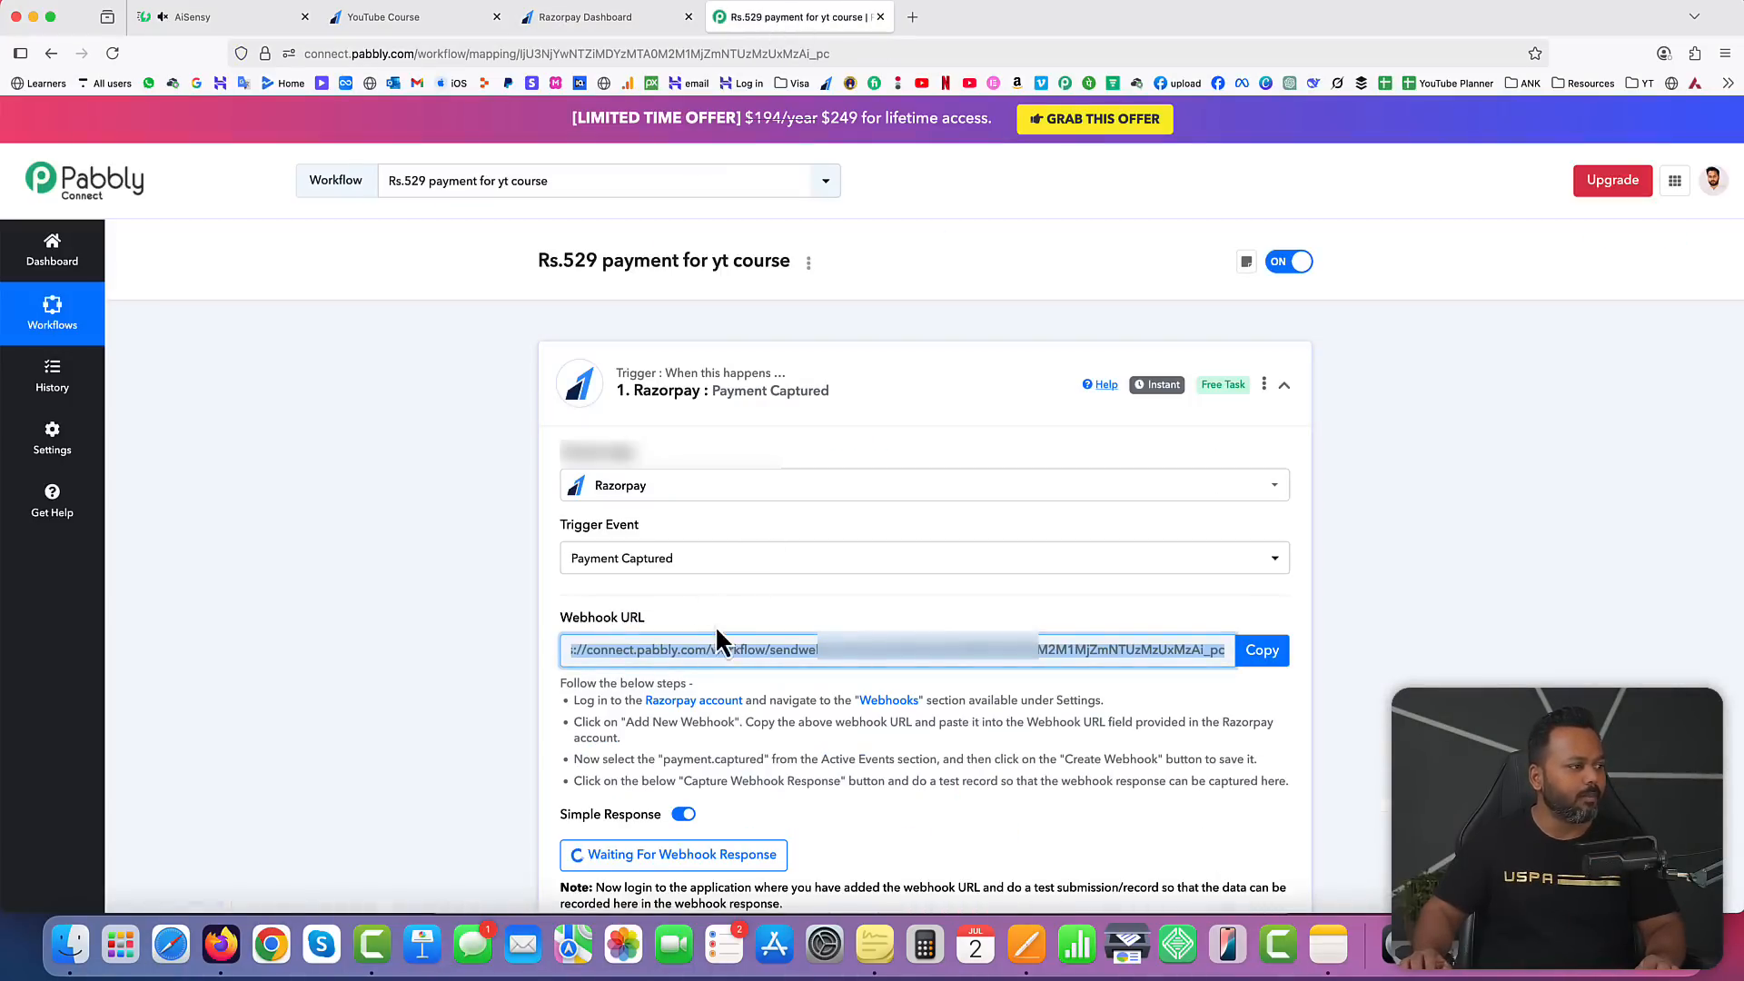
pyautogui.scroll(-5, 880, 618)
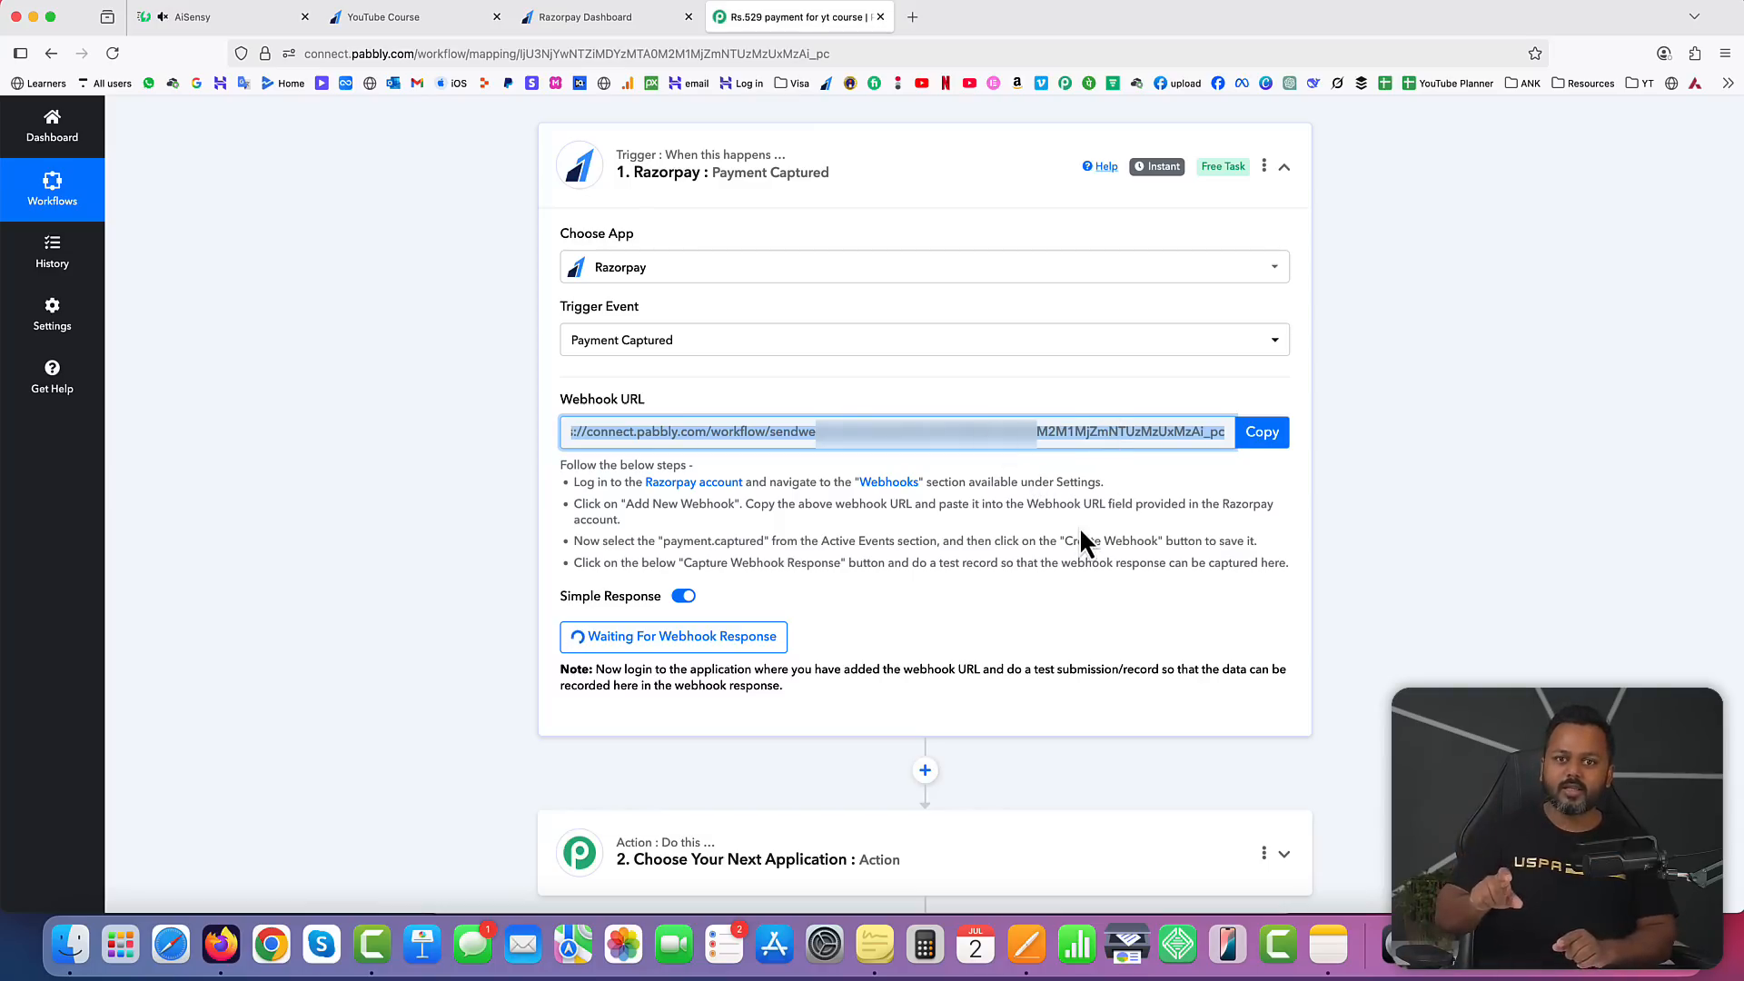
pyautogui.click(438, 20)
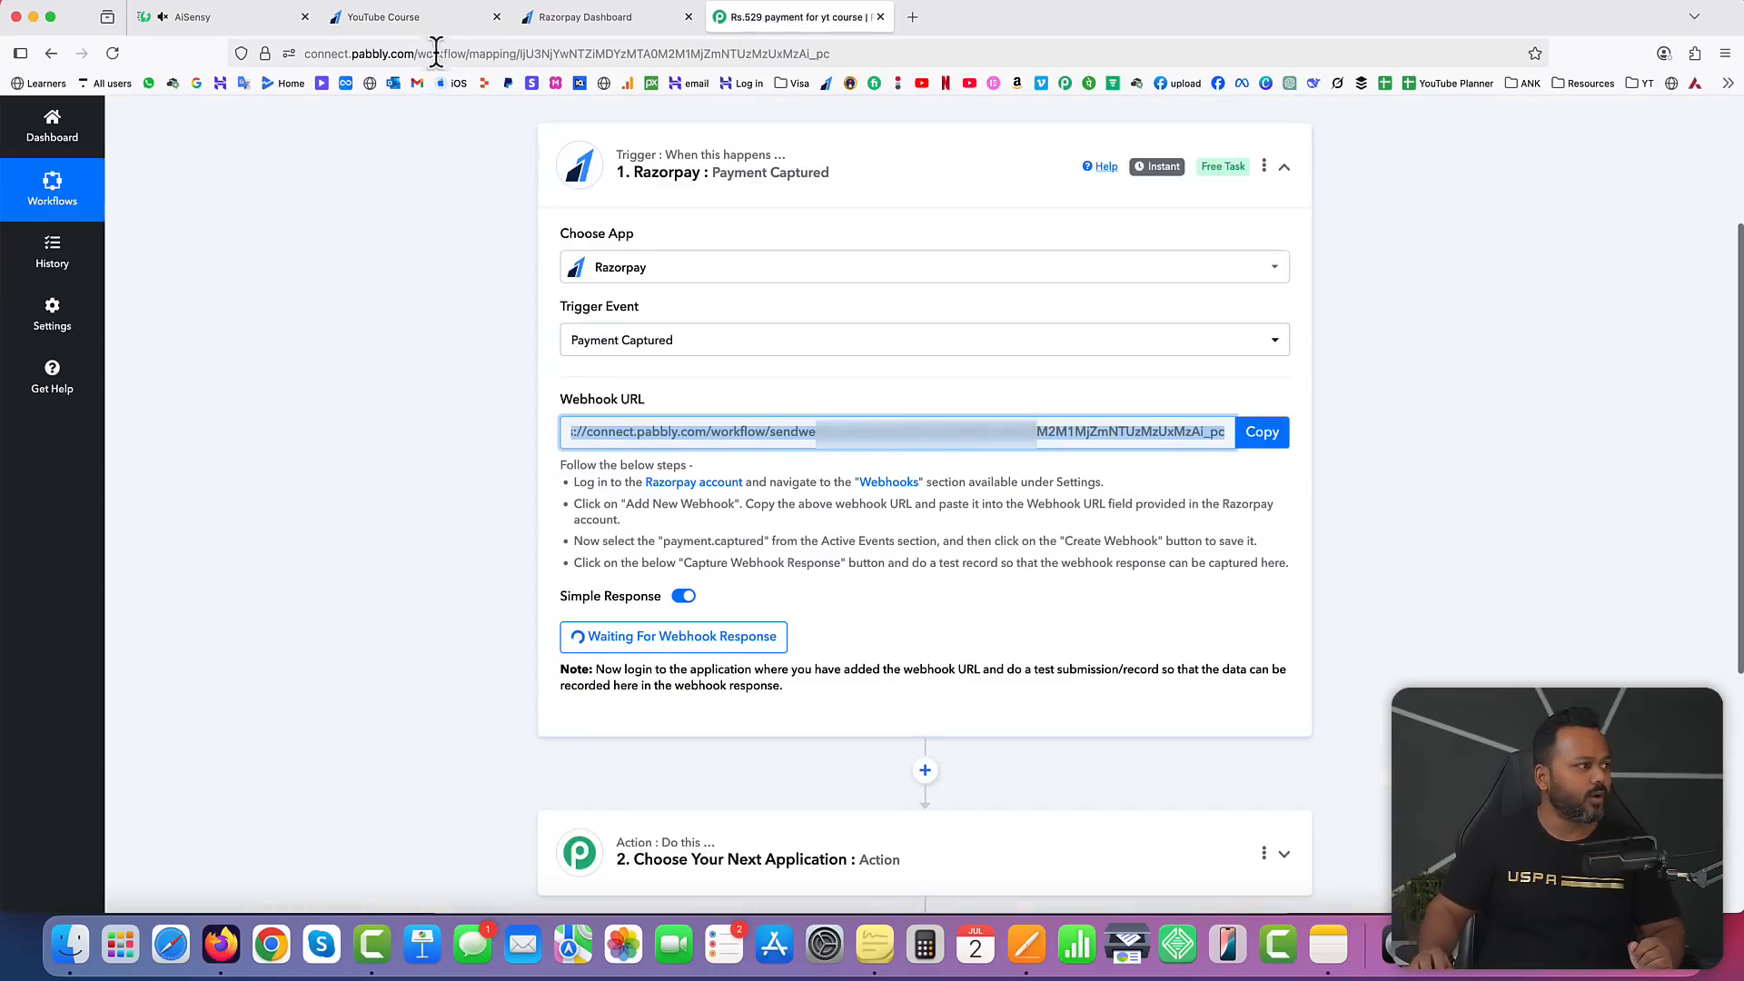
pyautogui.click(416, 18)
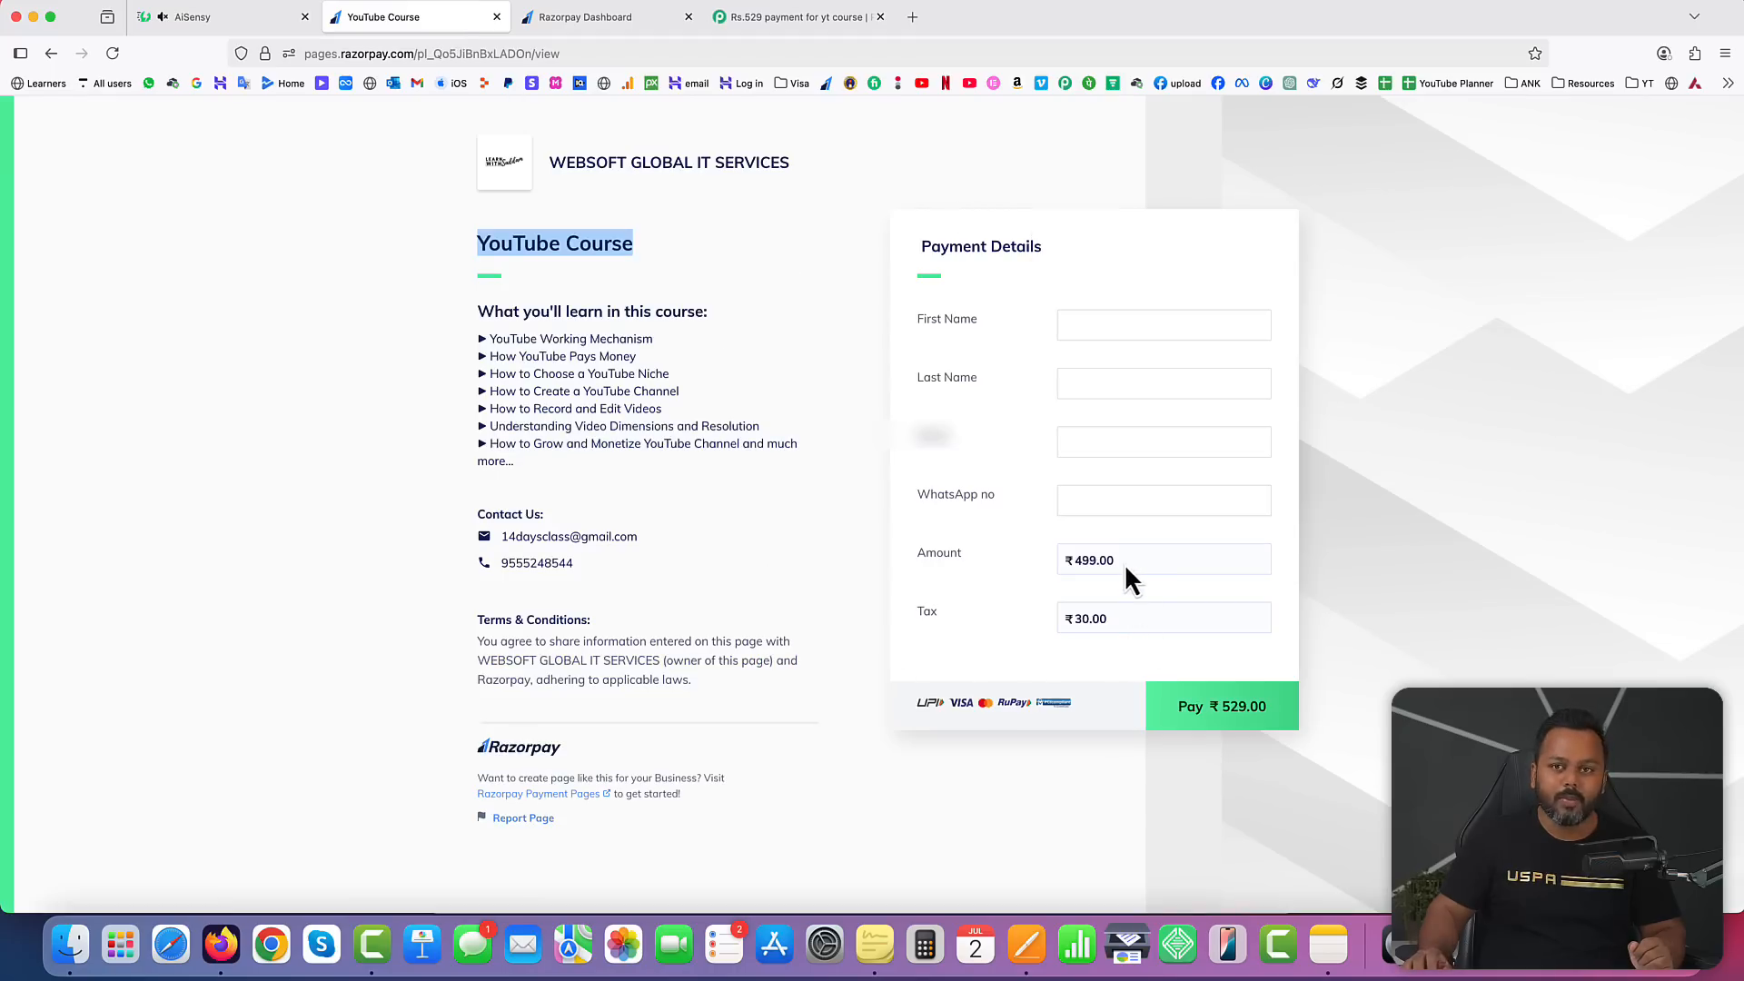
pyautogui.click(782, 19)
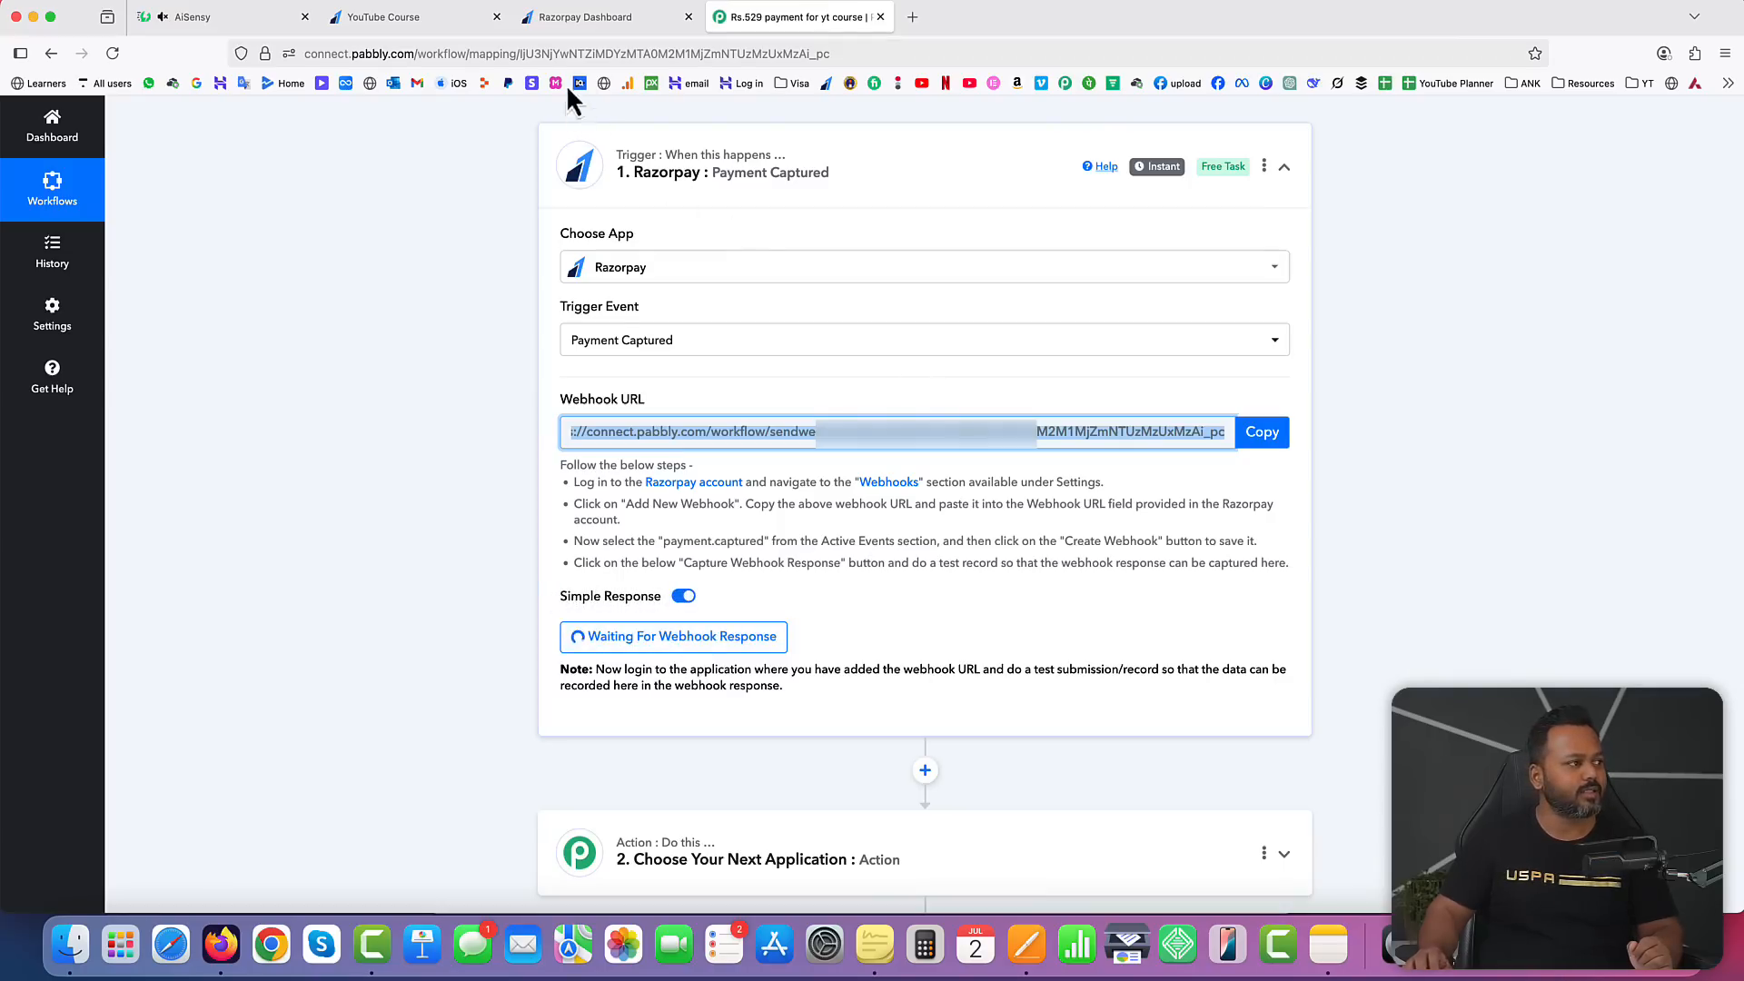
pyautogui.click(445, 16)
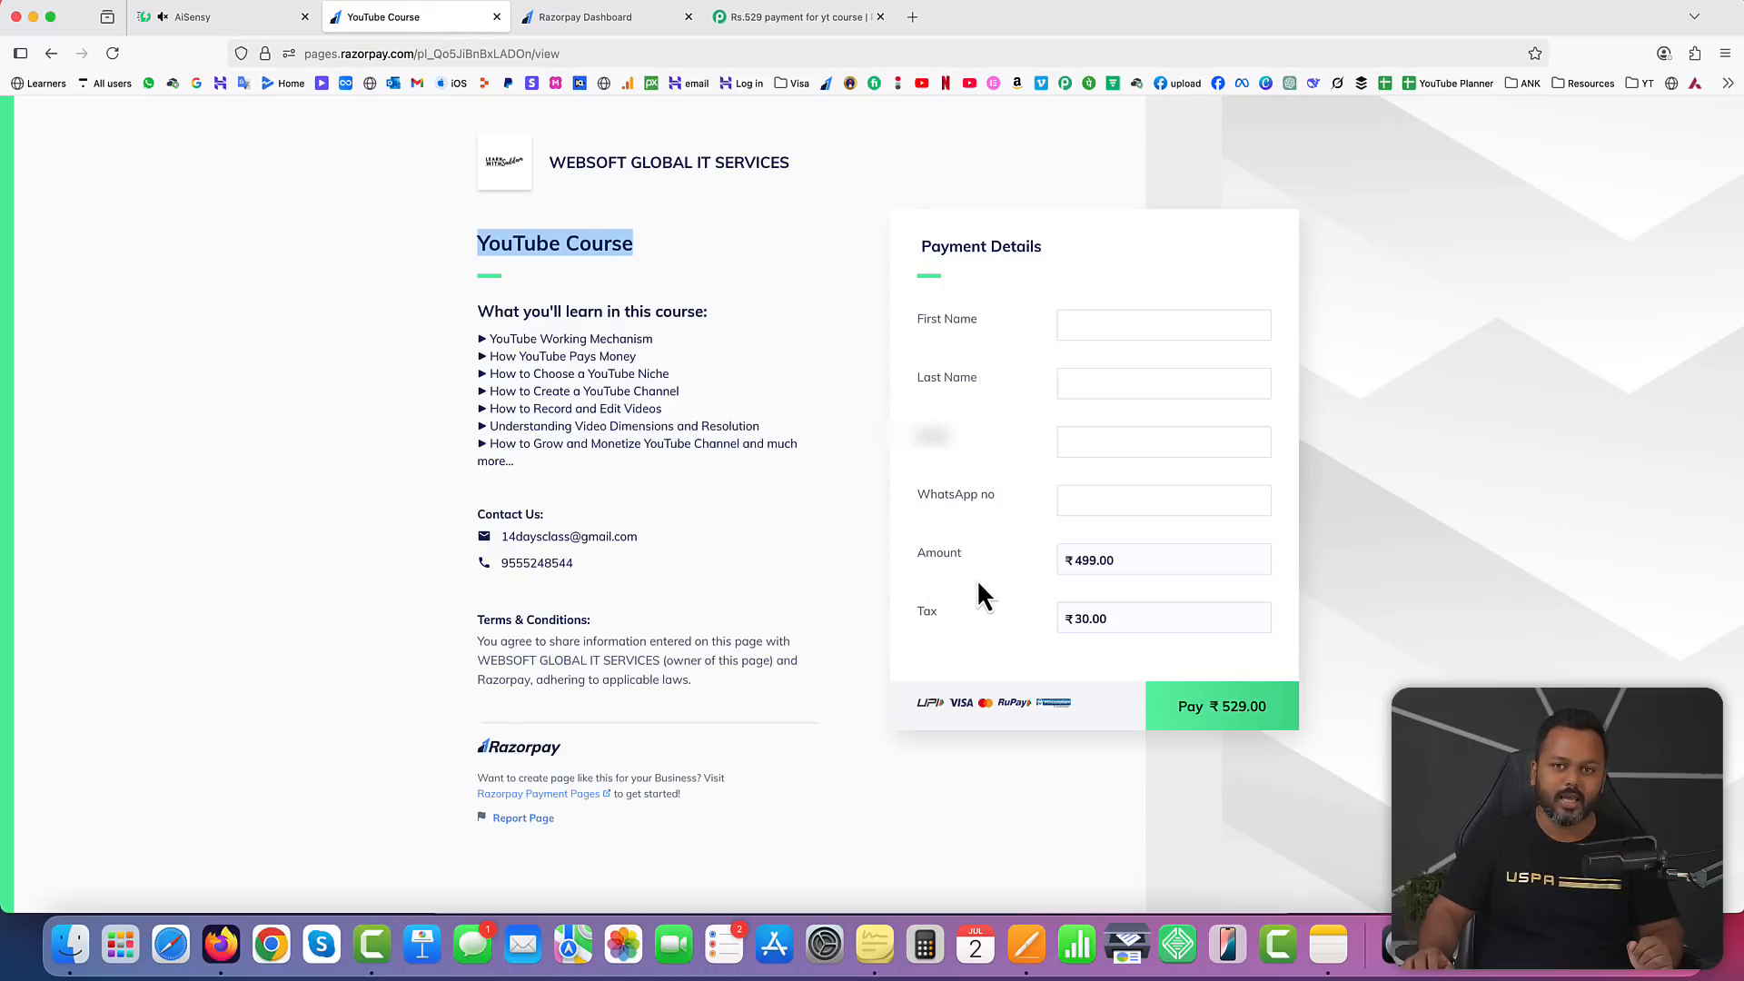
pyautogui.click(815, 18)
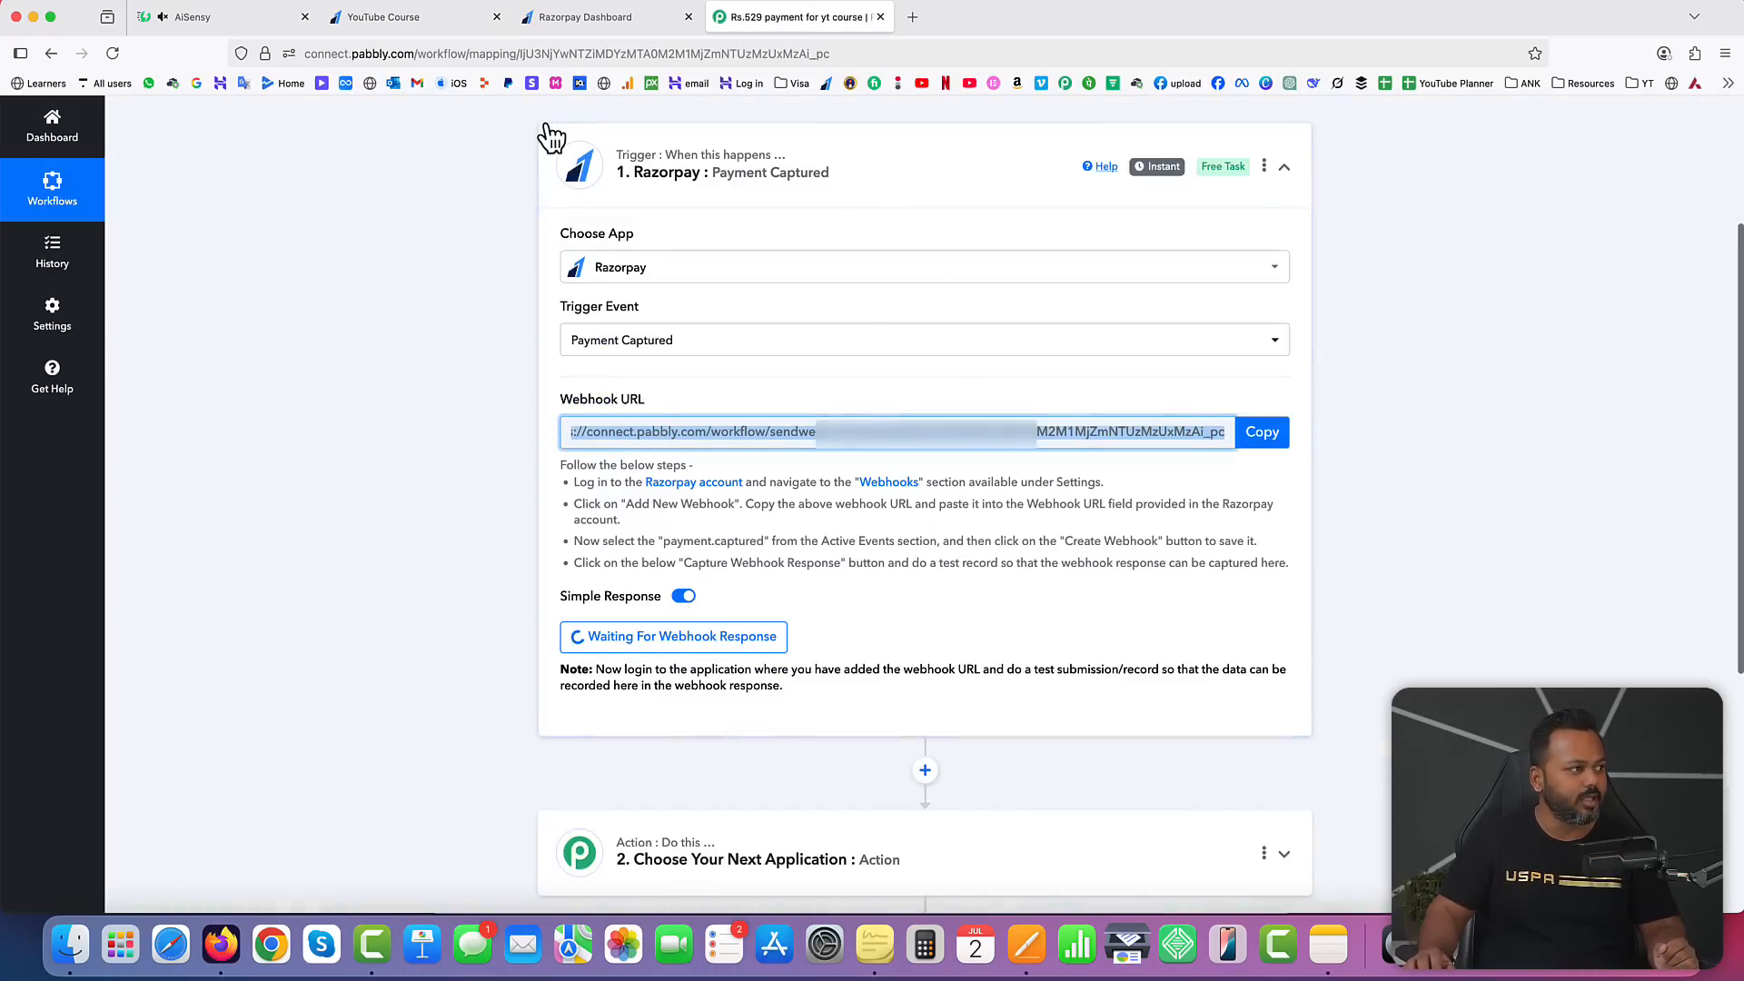
# Step: On the YouTube Course payment page, fill in the customer's details and make a test payment of ₹529
pyautogui.click(402, 19)
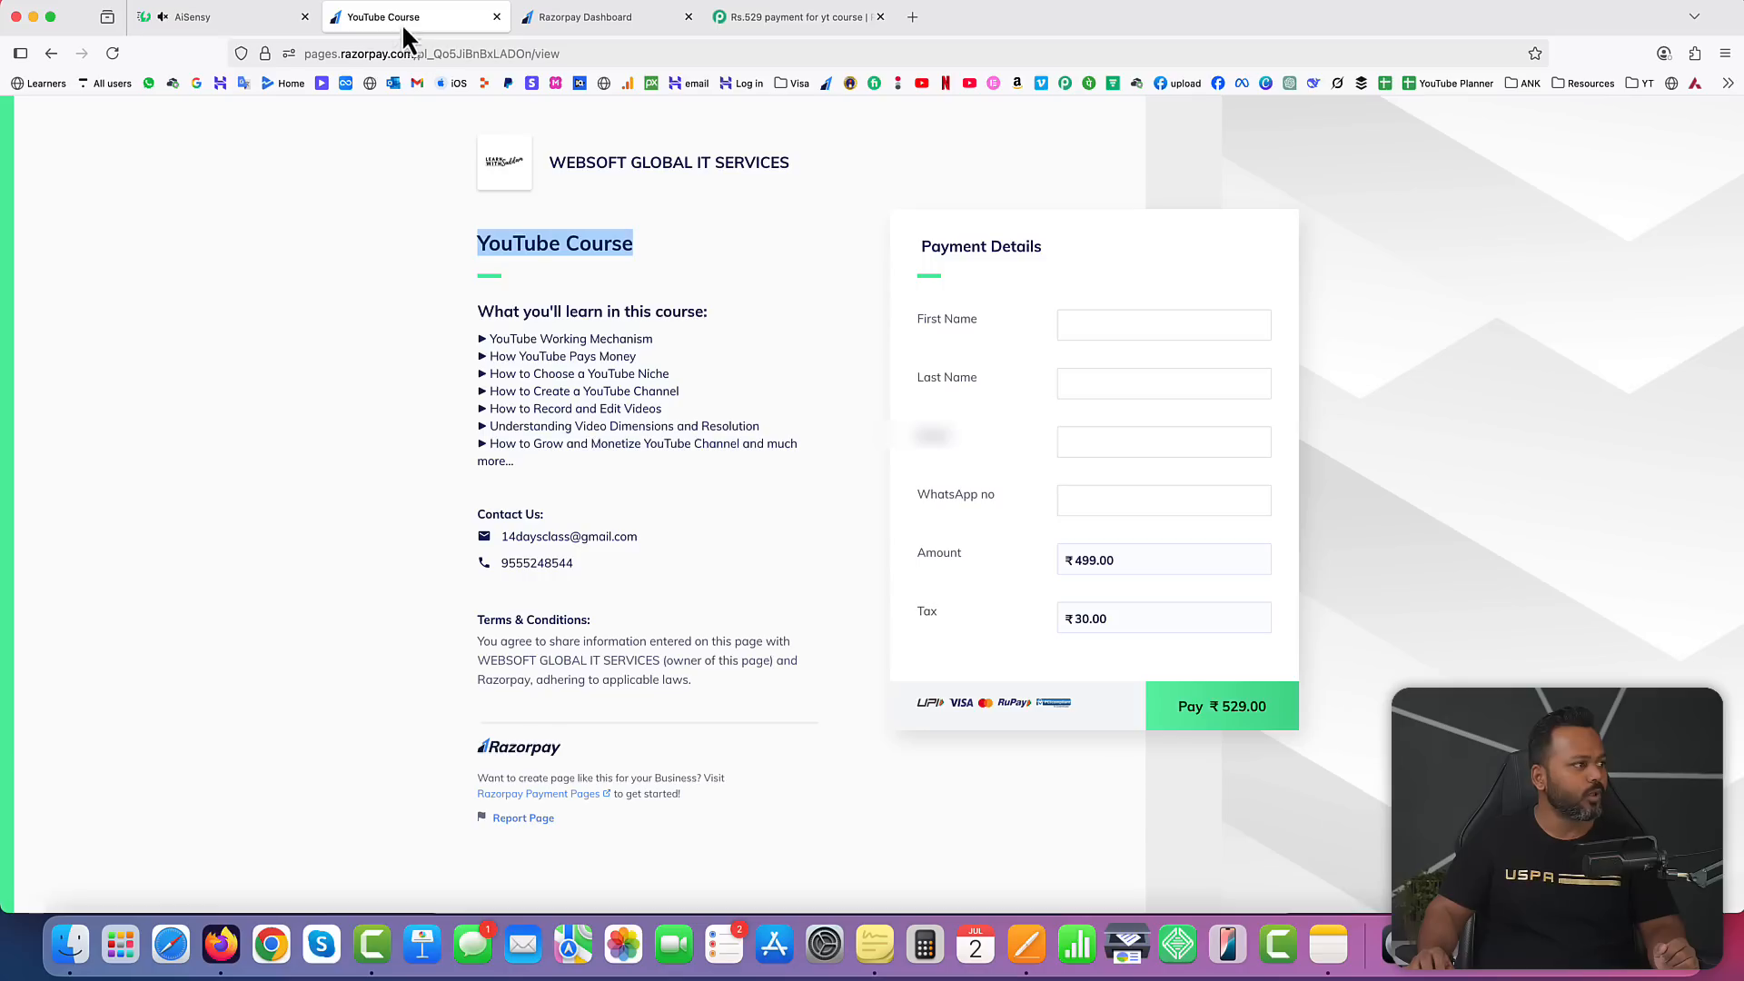
pyautogui.click(1154, 325)
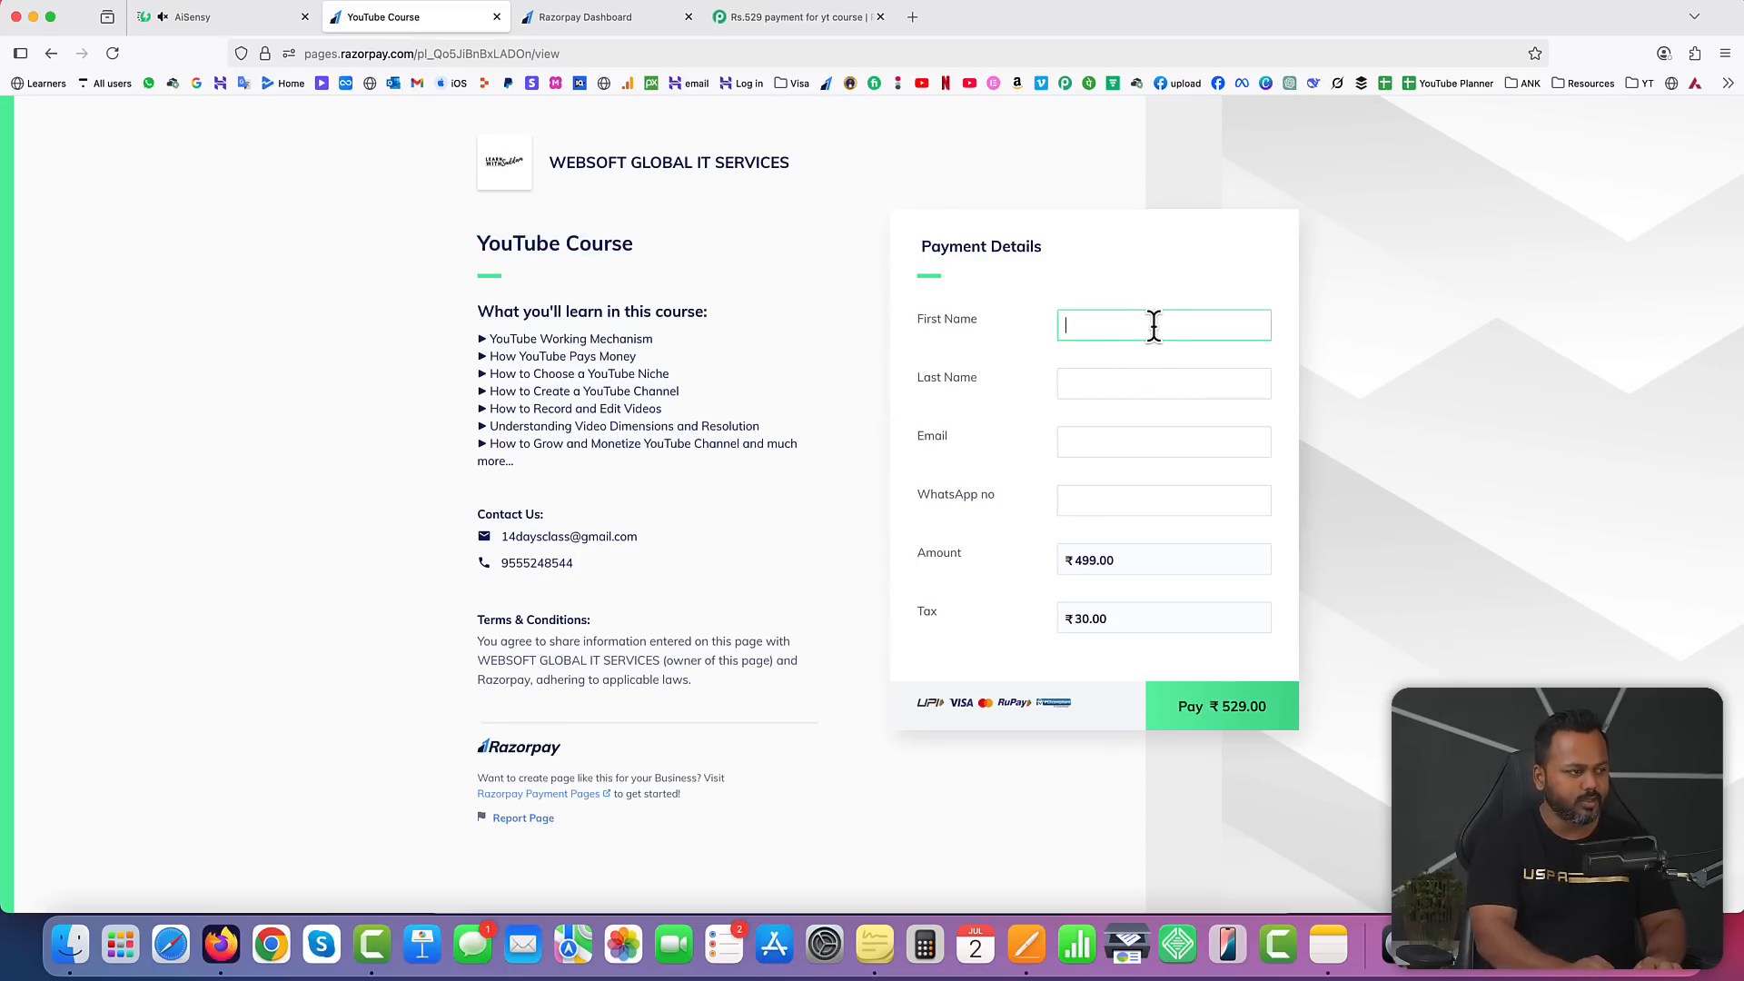
pyautogui.write('Saddam')
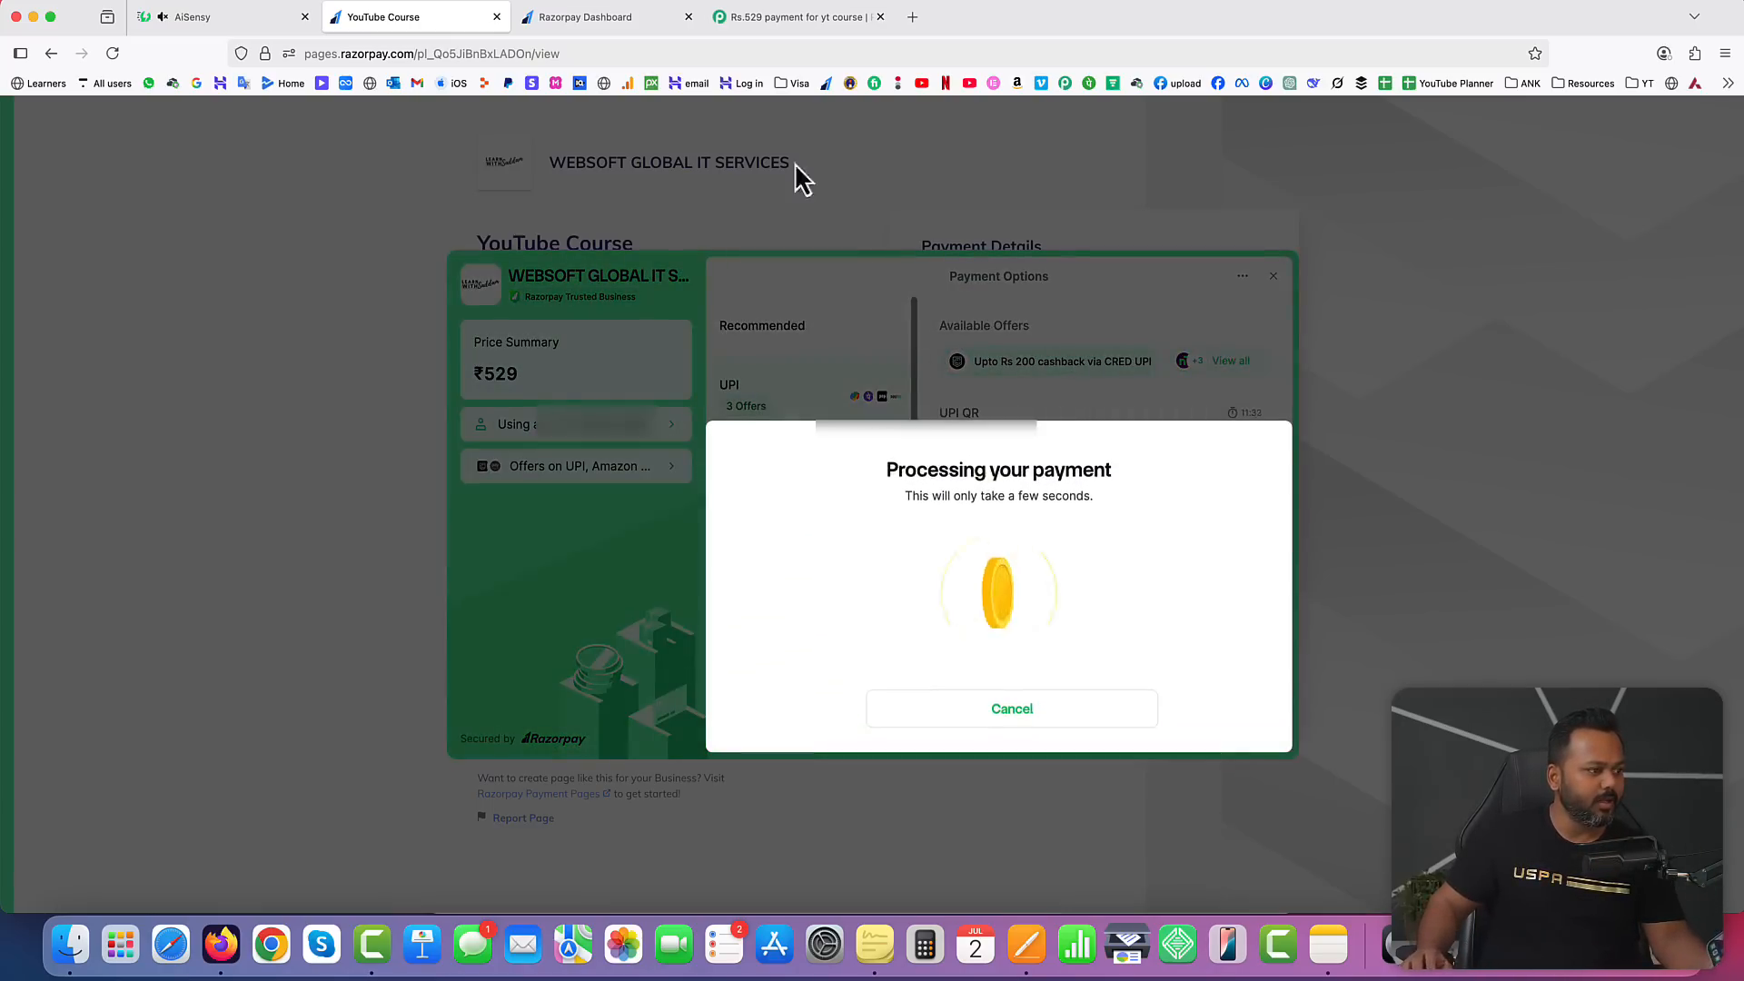
# Step: Return to the Pabbly Connect workflow and check the captured webhook response, comparing it with the payment page's status
pyautogui.click(765, 22)
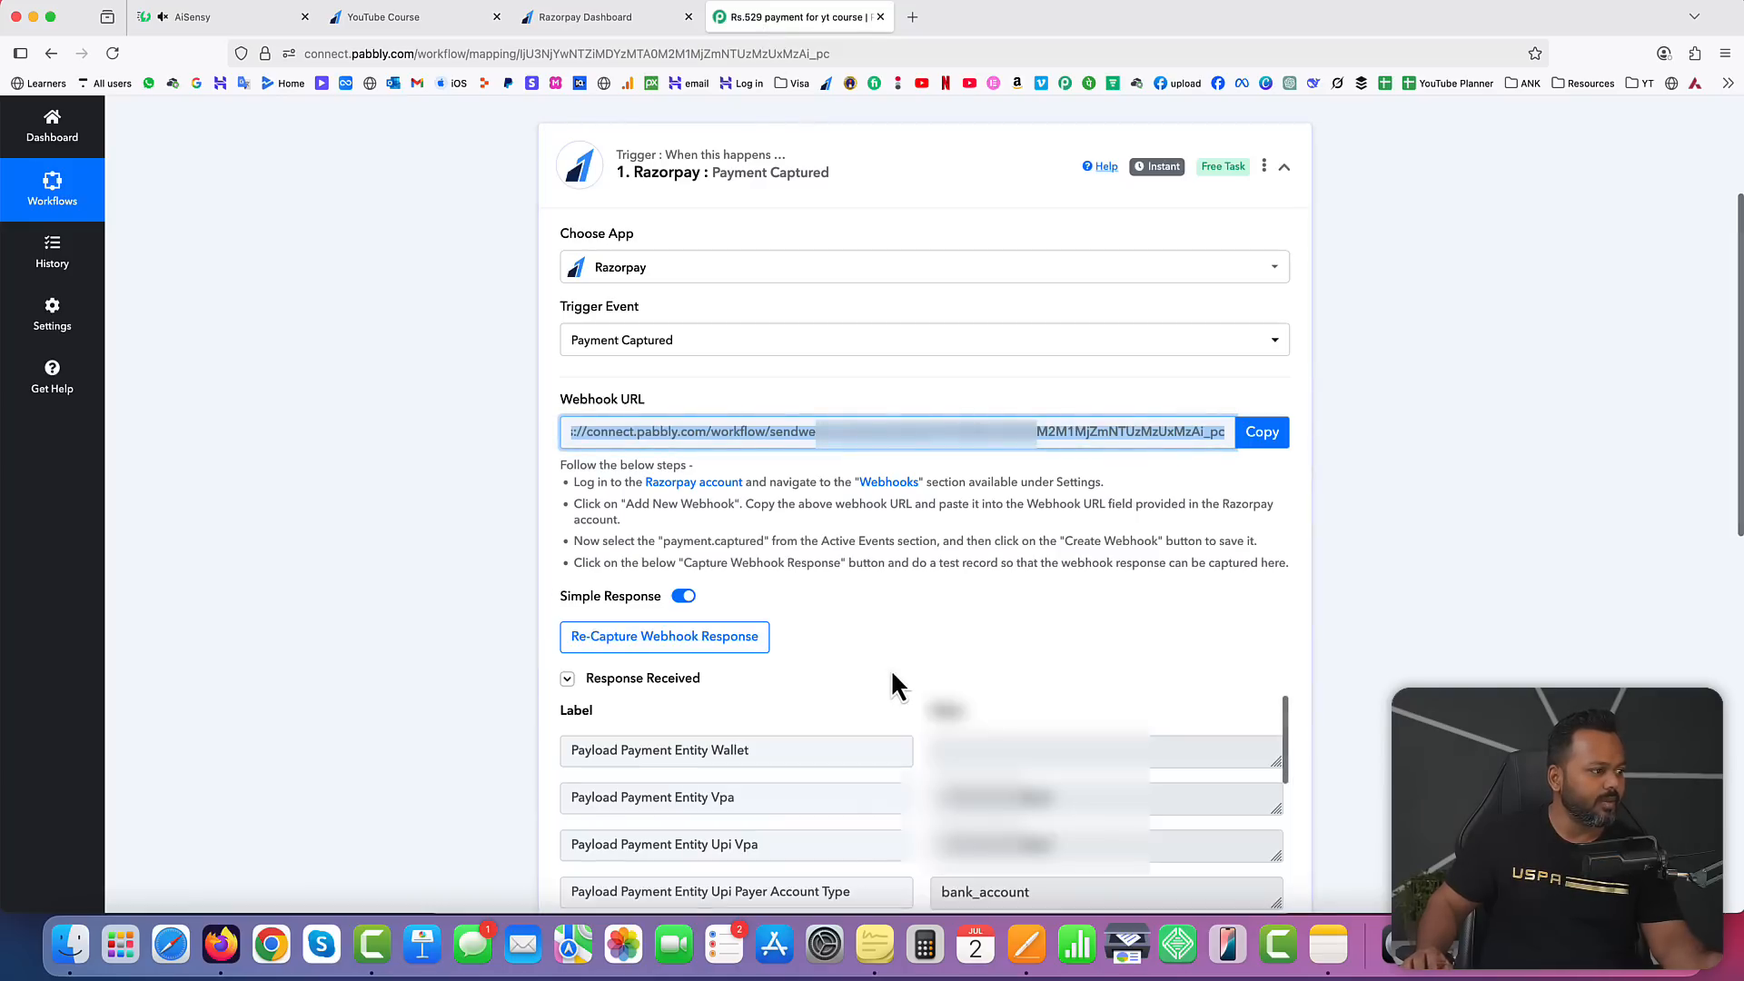
pyautogui.scroll(-5, 892, 667)
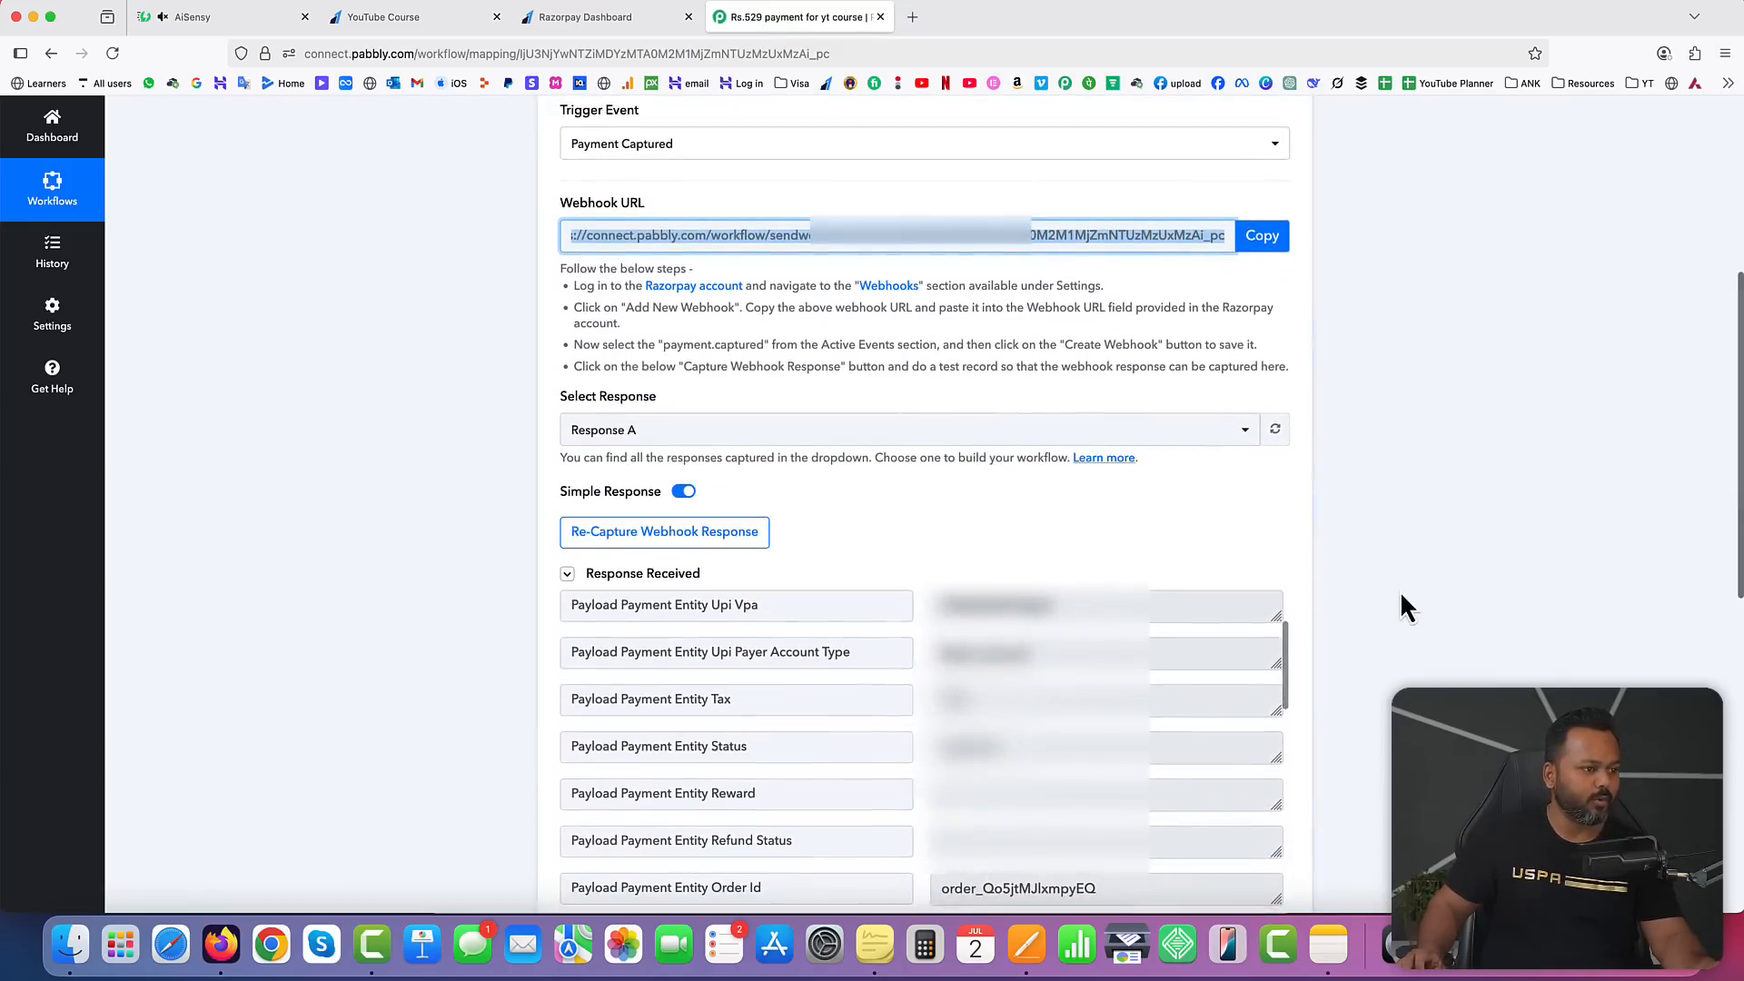
pyautogui.scroll(-4, 1401, 596)
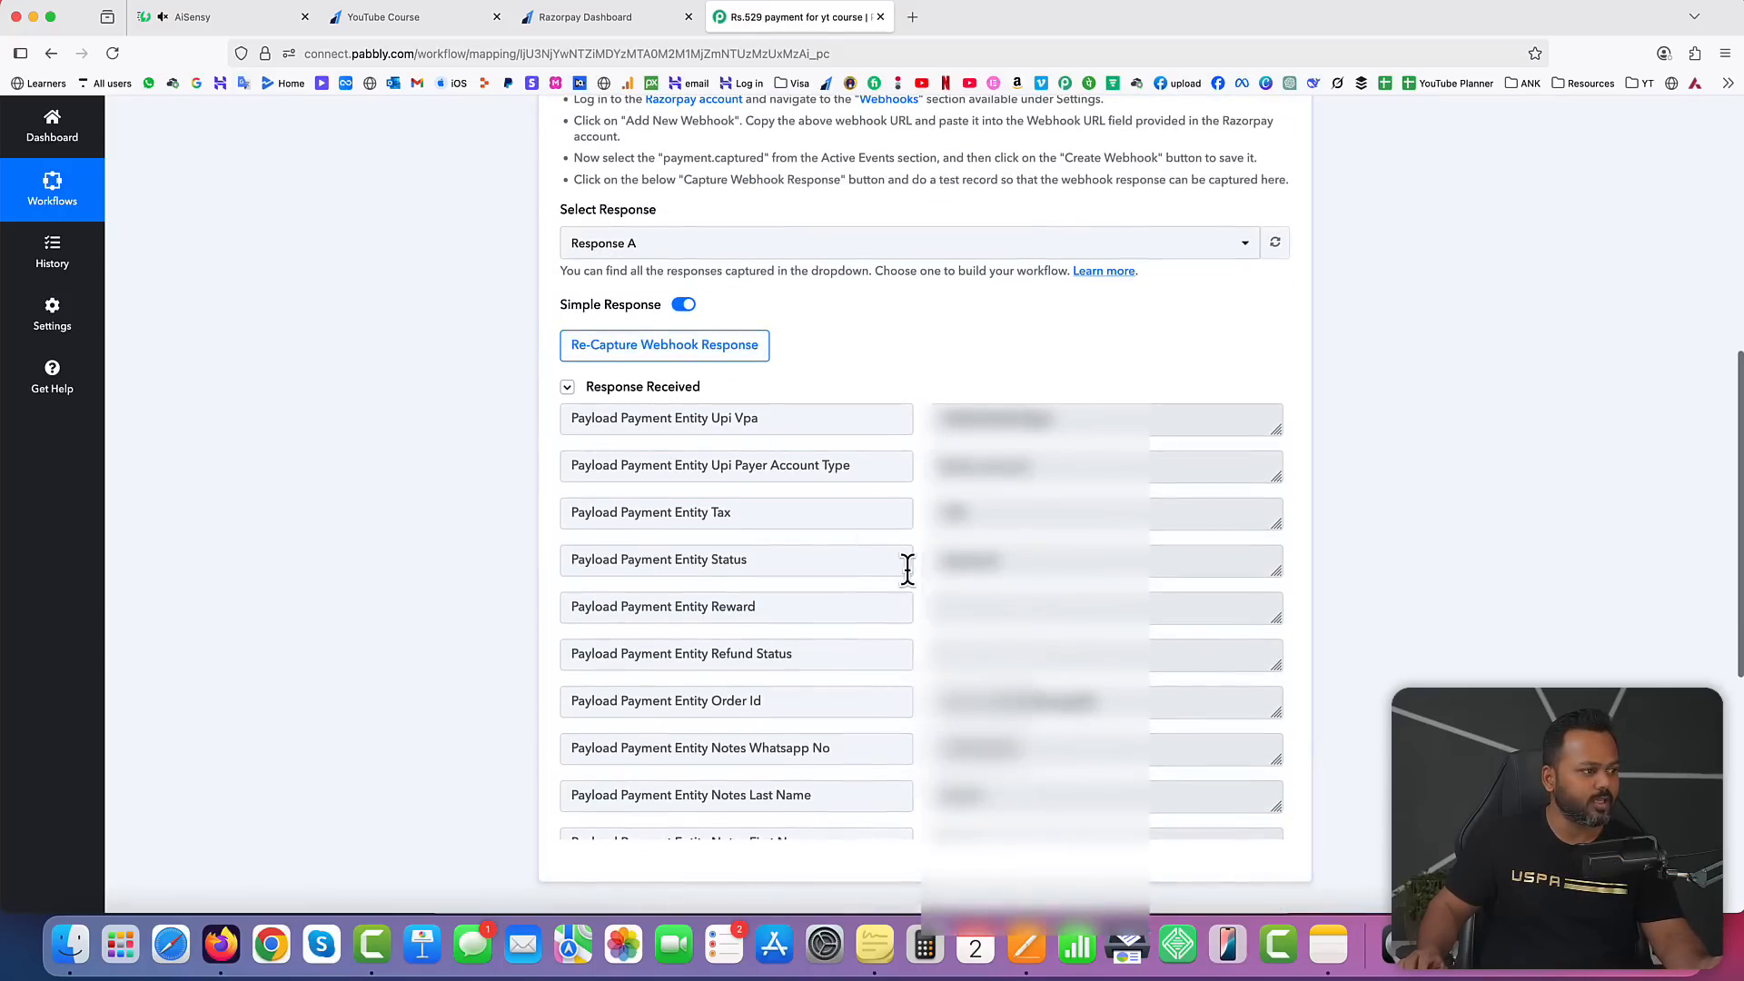
pyautogui.scroll(3, 908, 571)
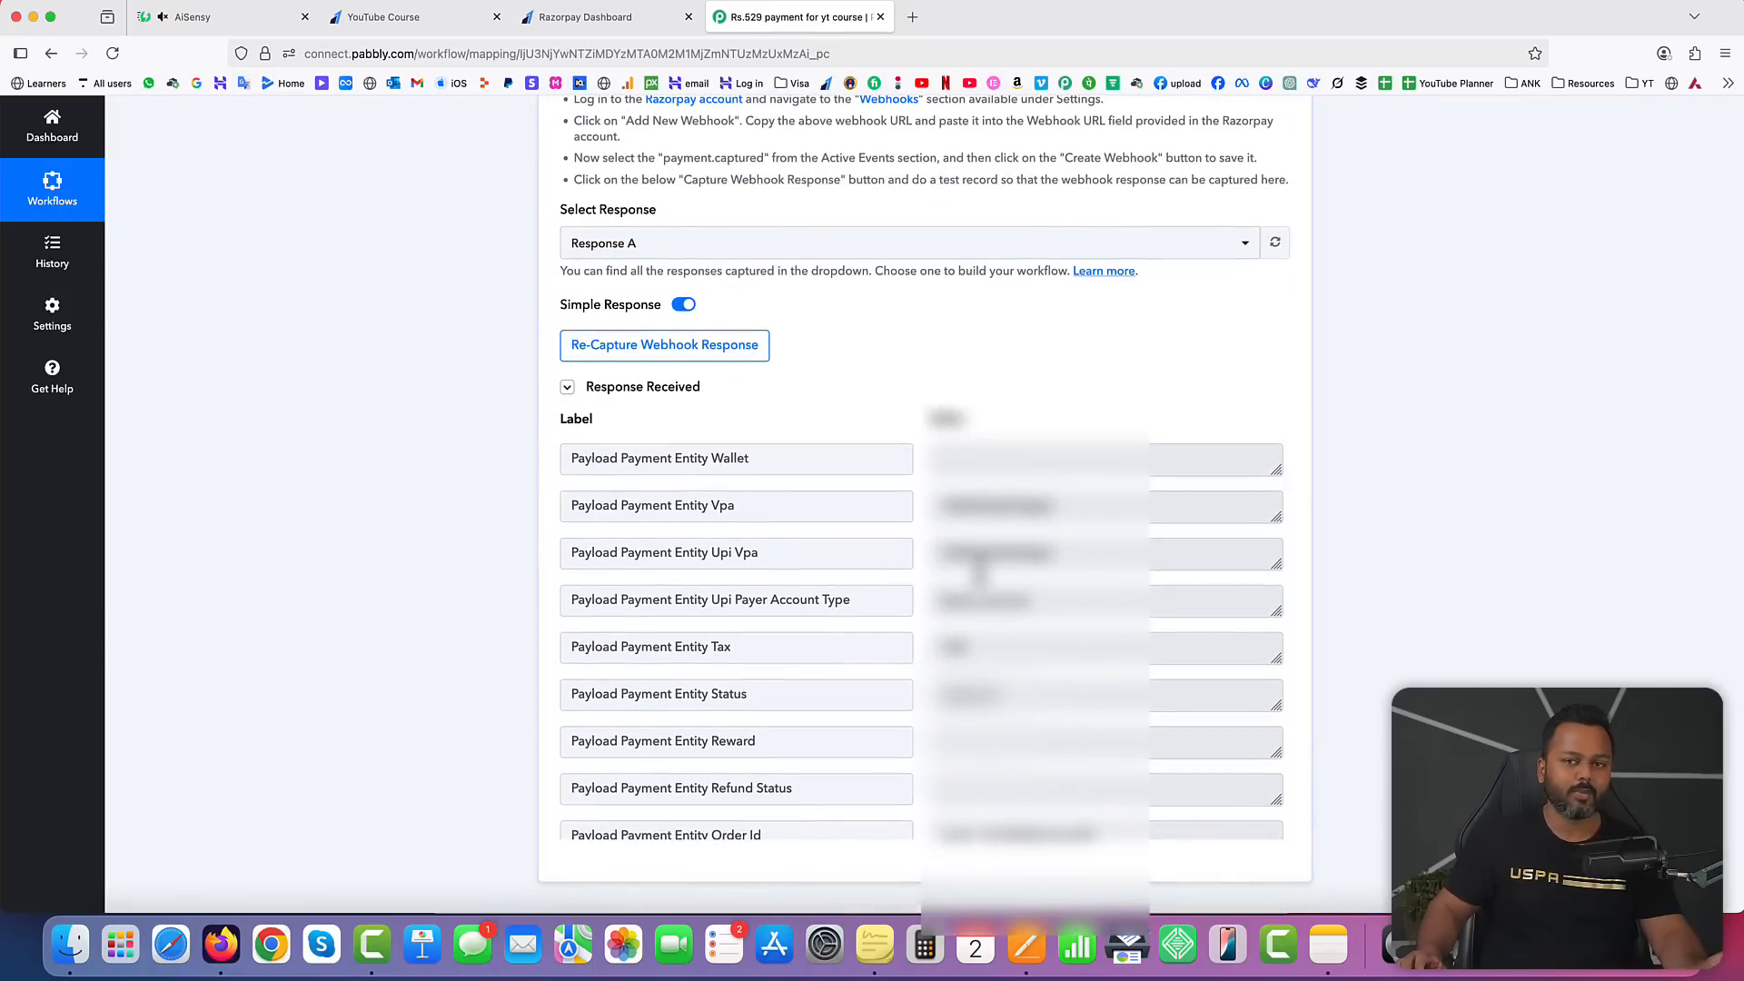
pyautogui.scroll(10, 927, 590)
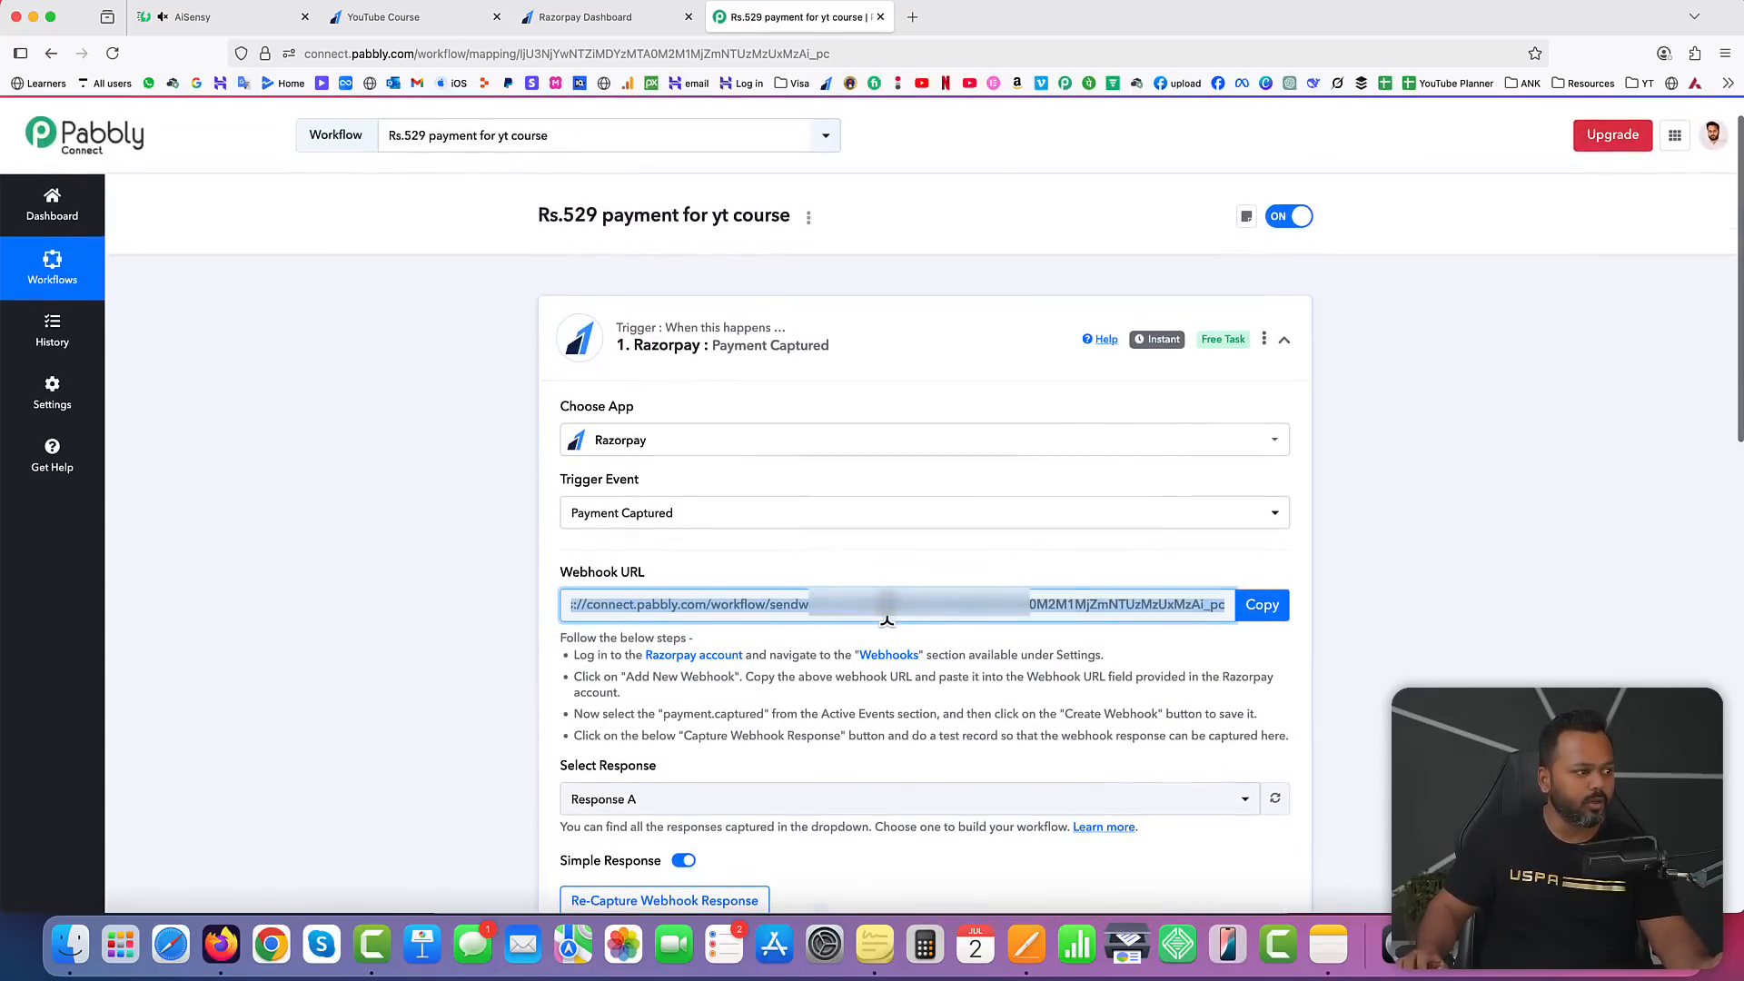
pyautogui.click(409, 18)
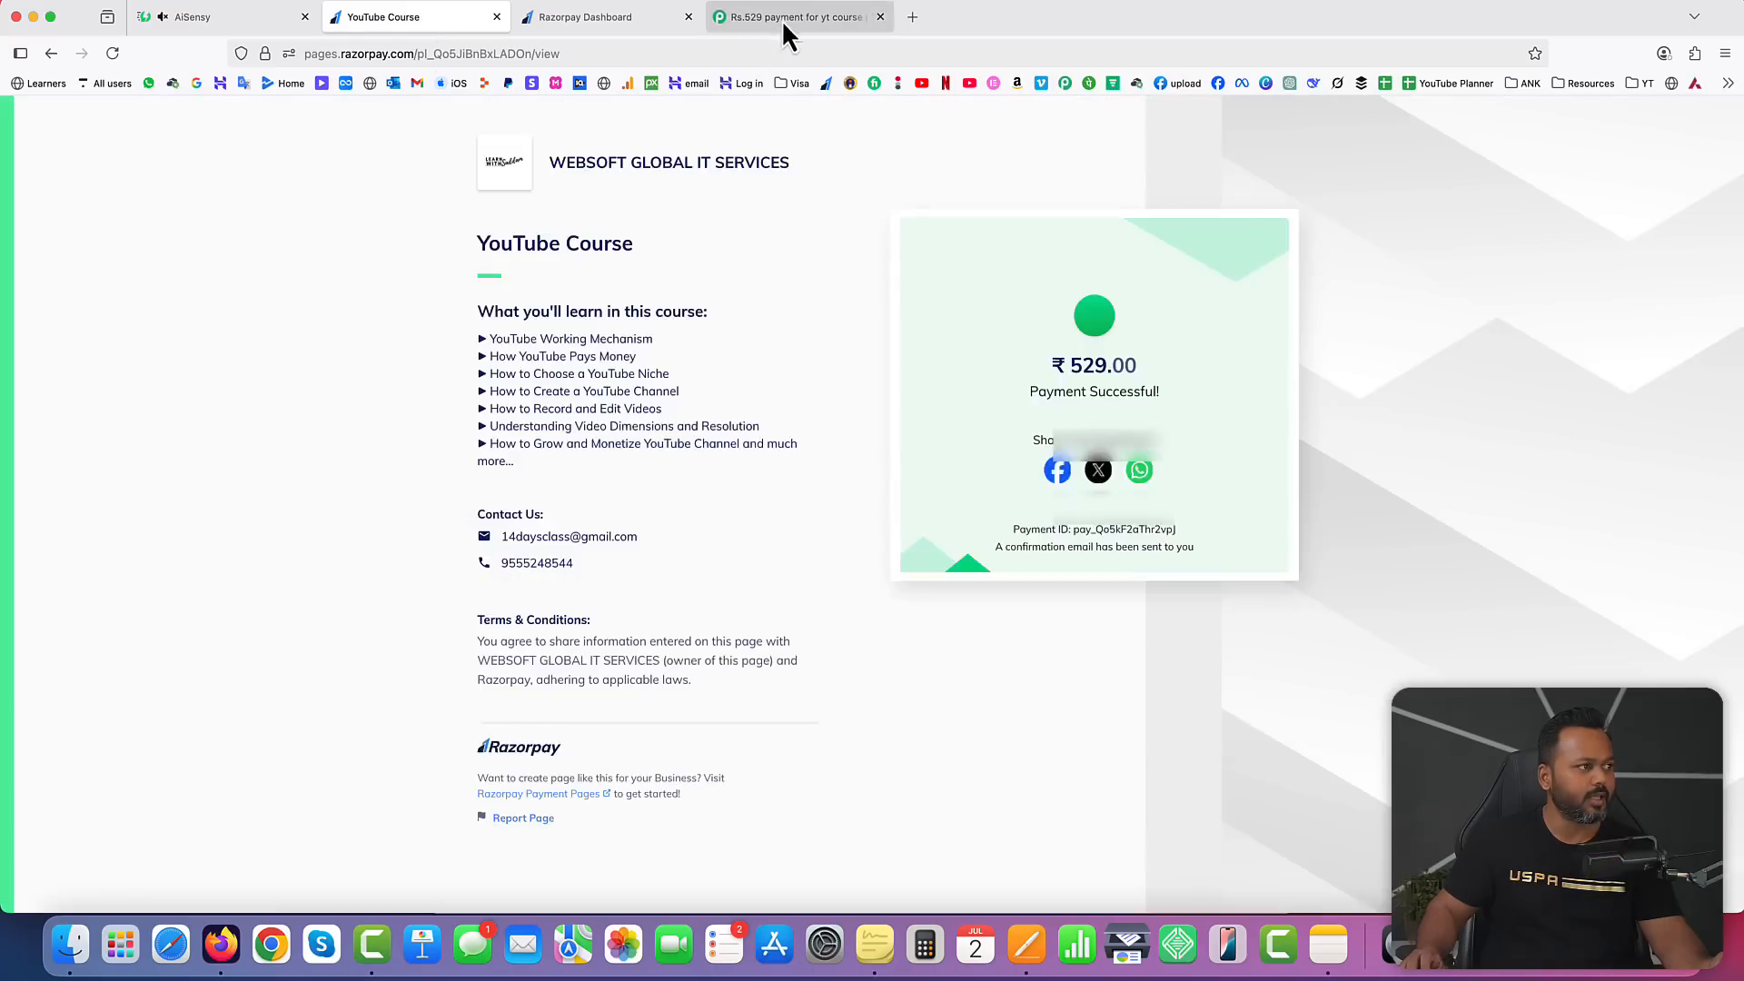
pyautogui.click(781, 18)
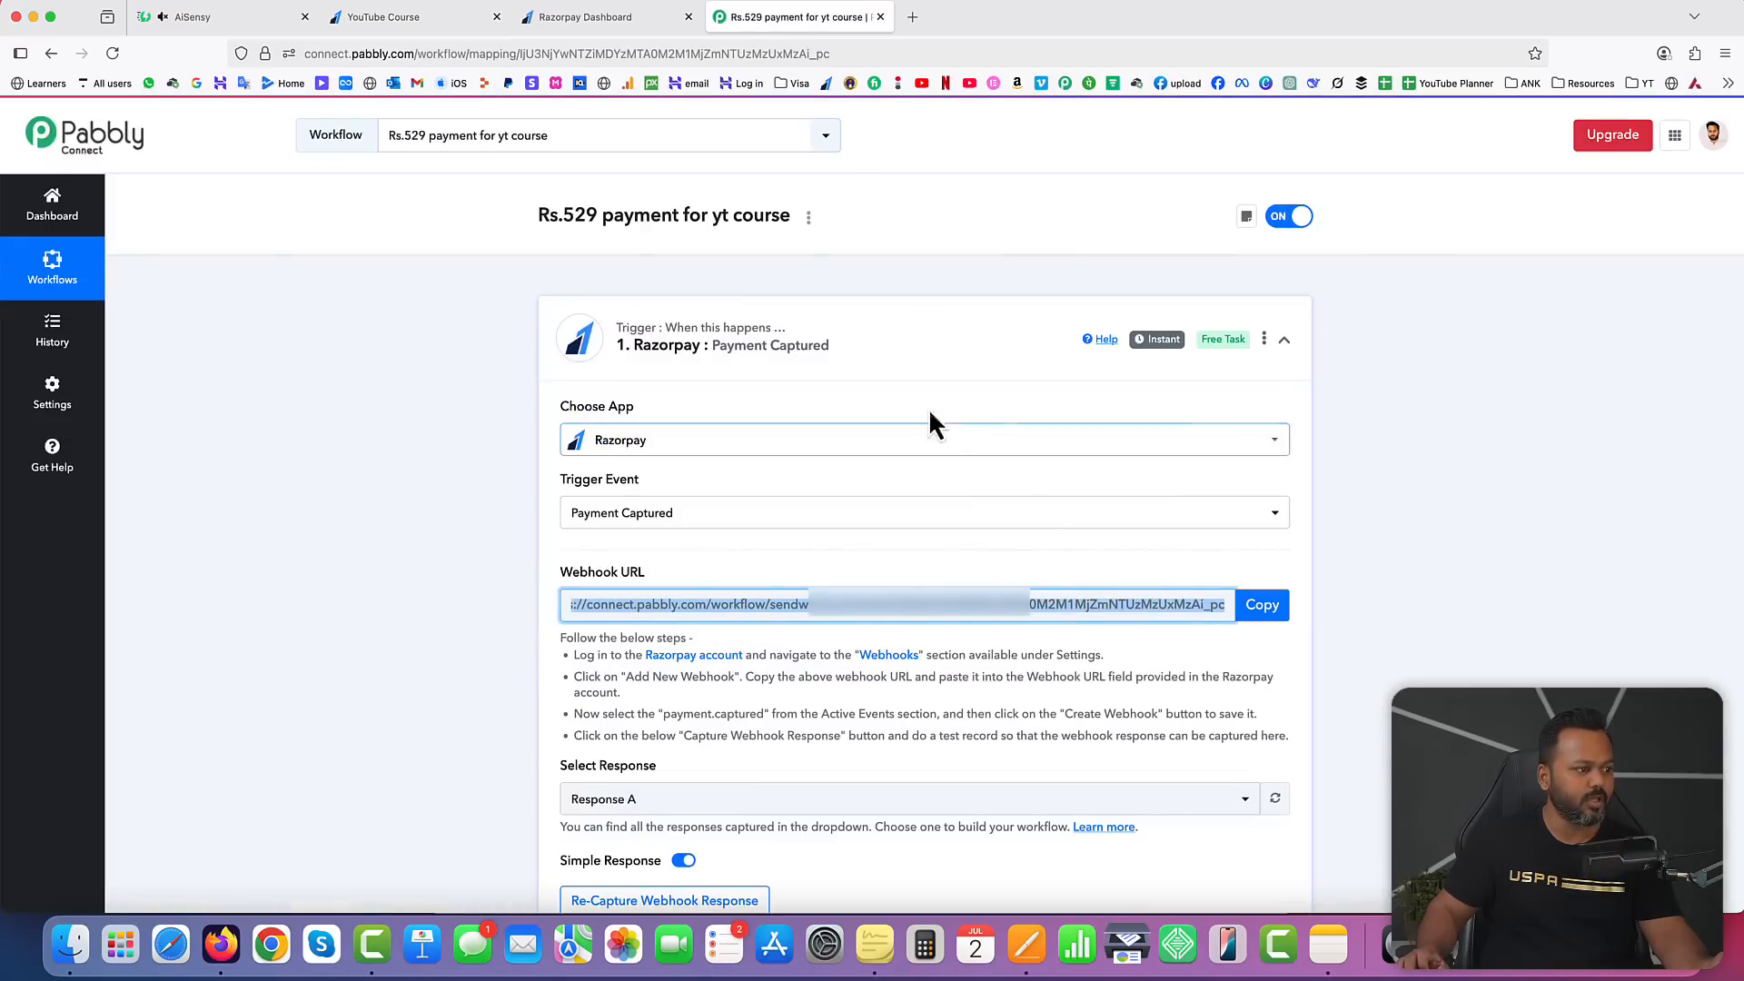
# Step: Examine the received response's payment fields, including the customer's name, WhatsApp number, email, amount and event
pyautogui.scroll(-4, 1005, 631)
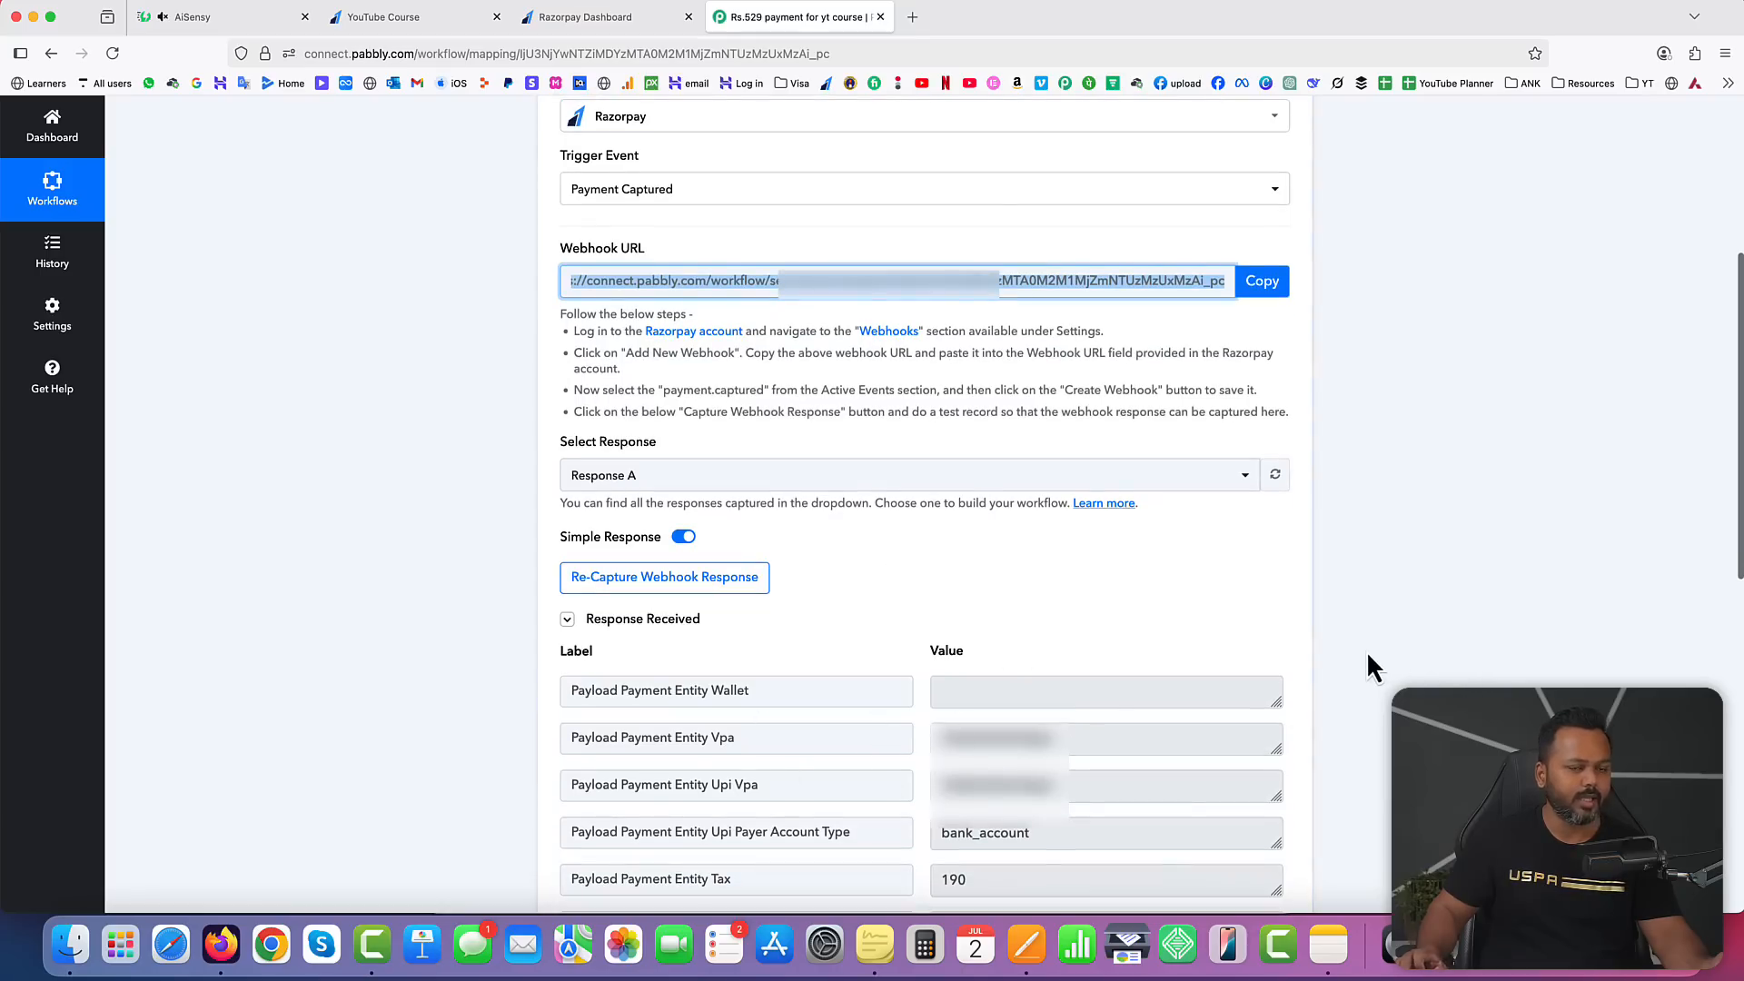
pyautogui.scroll(-4, 1367, 651)
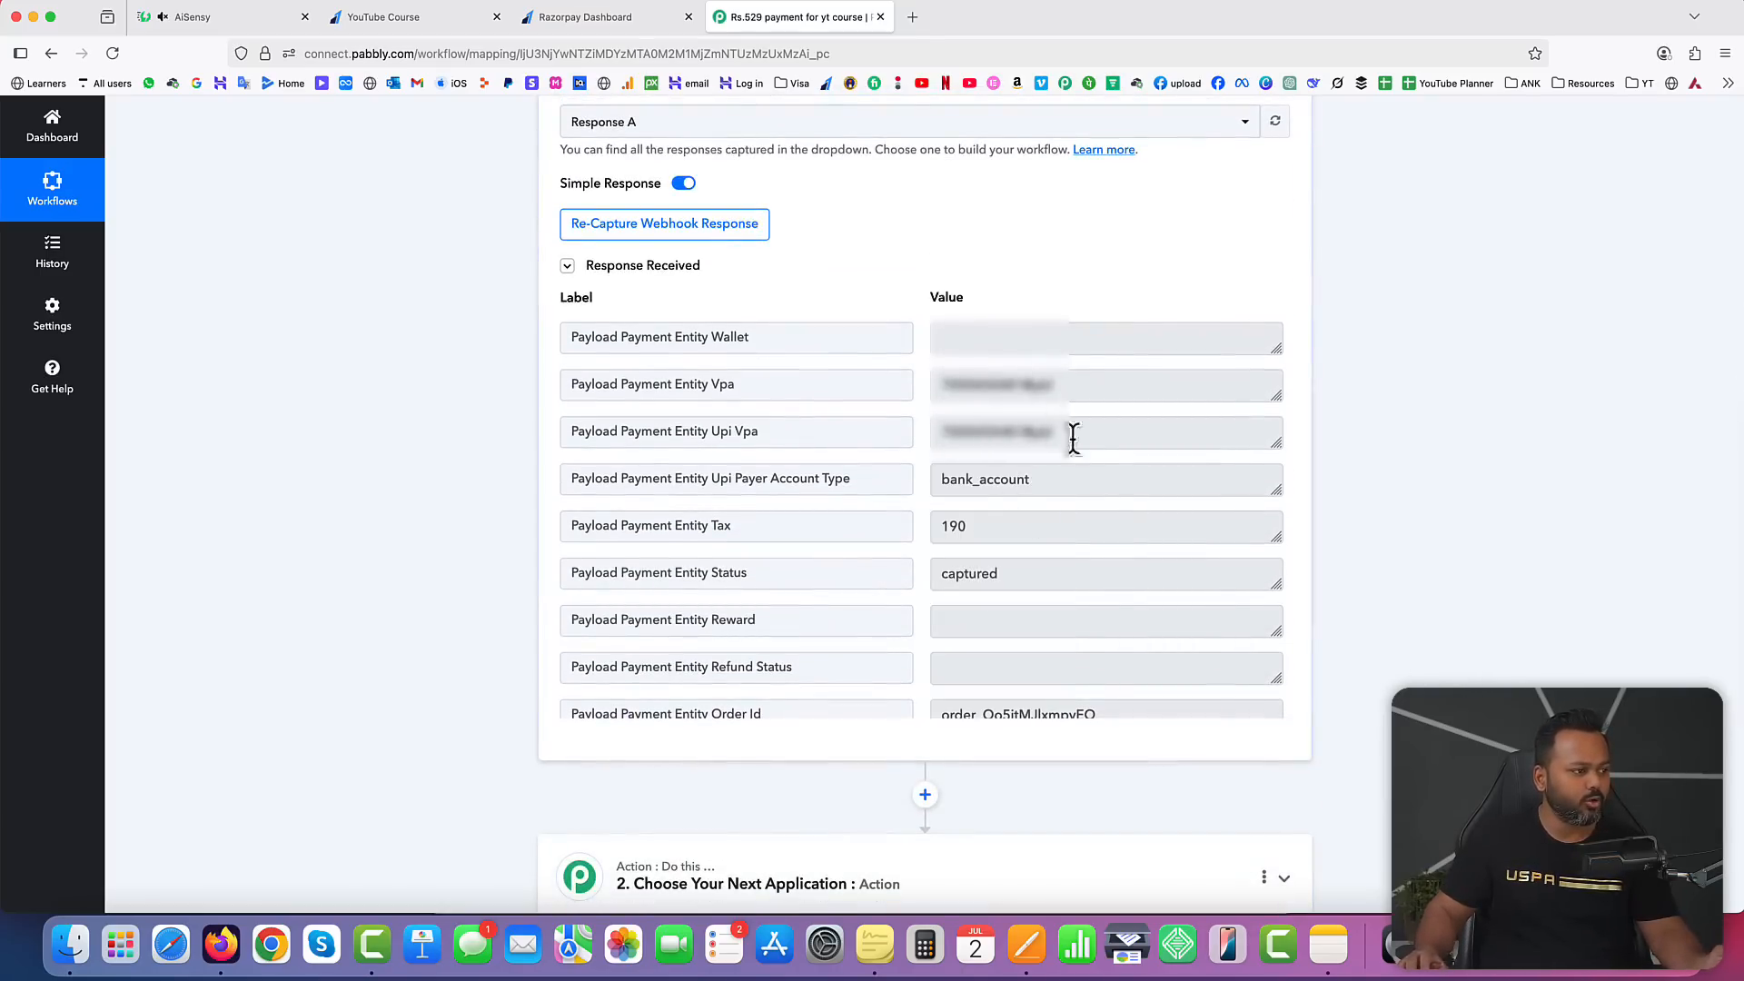
pyautogui.scroll(-4, 1106, 475)
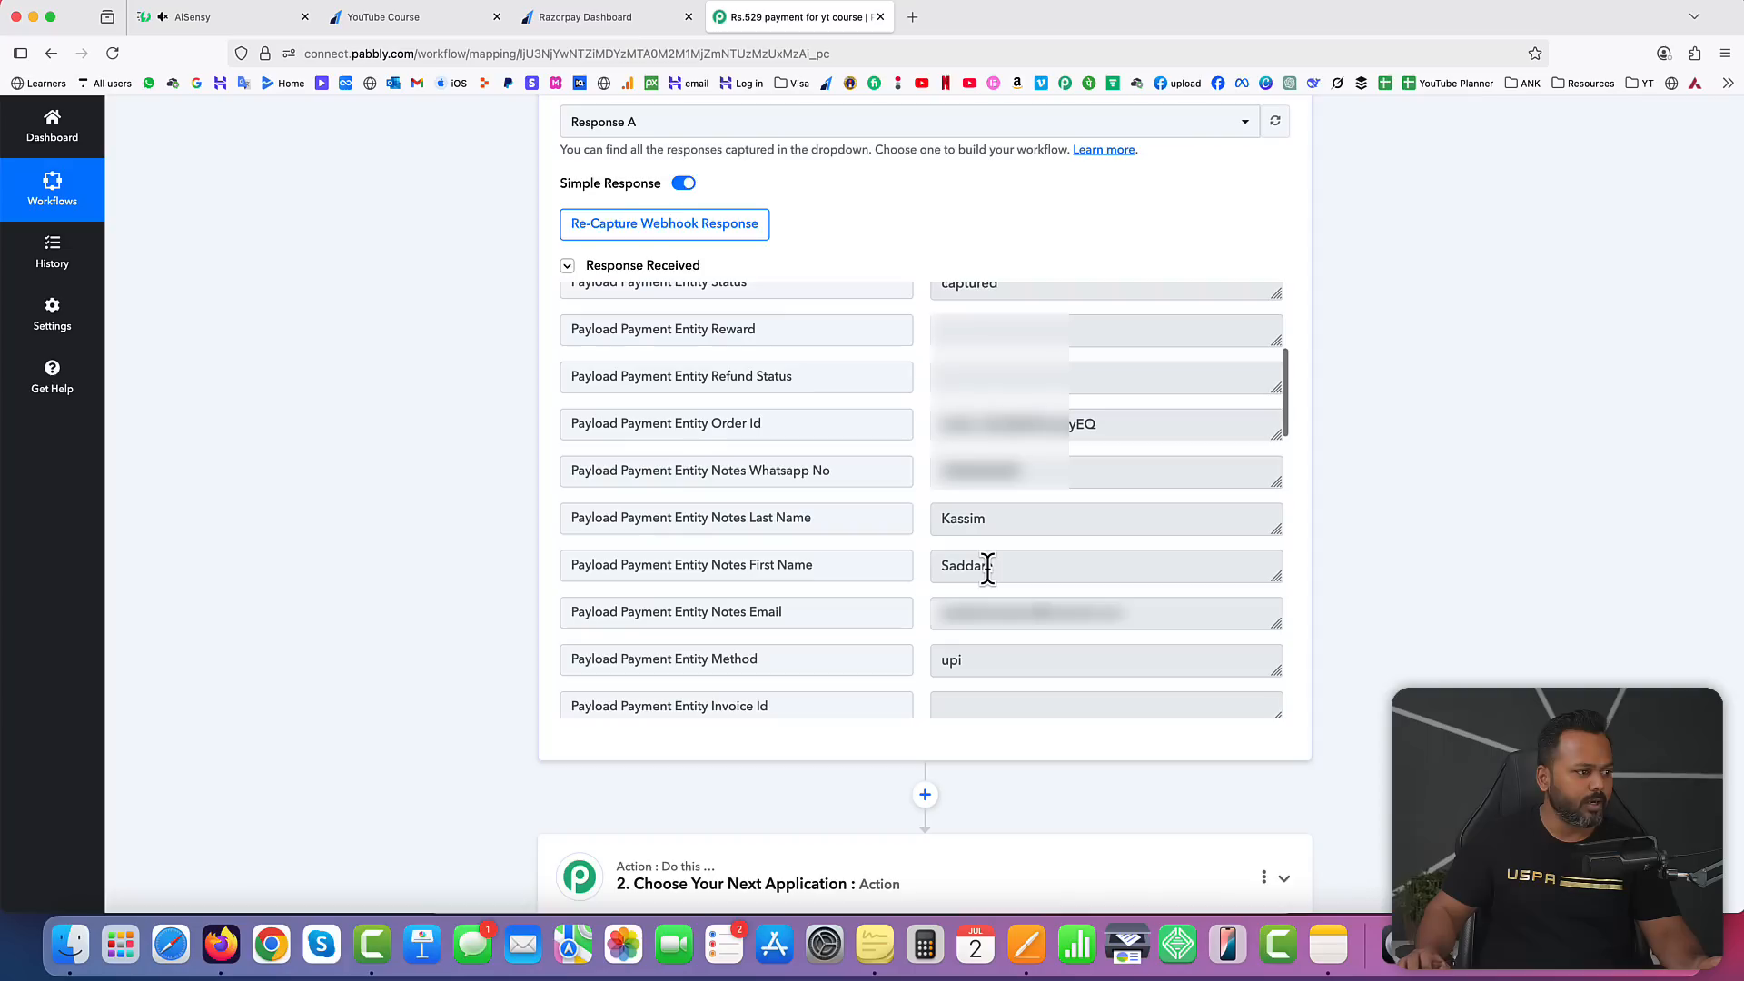
pyautogui.scroll(-2, 1081, 515)
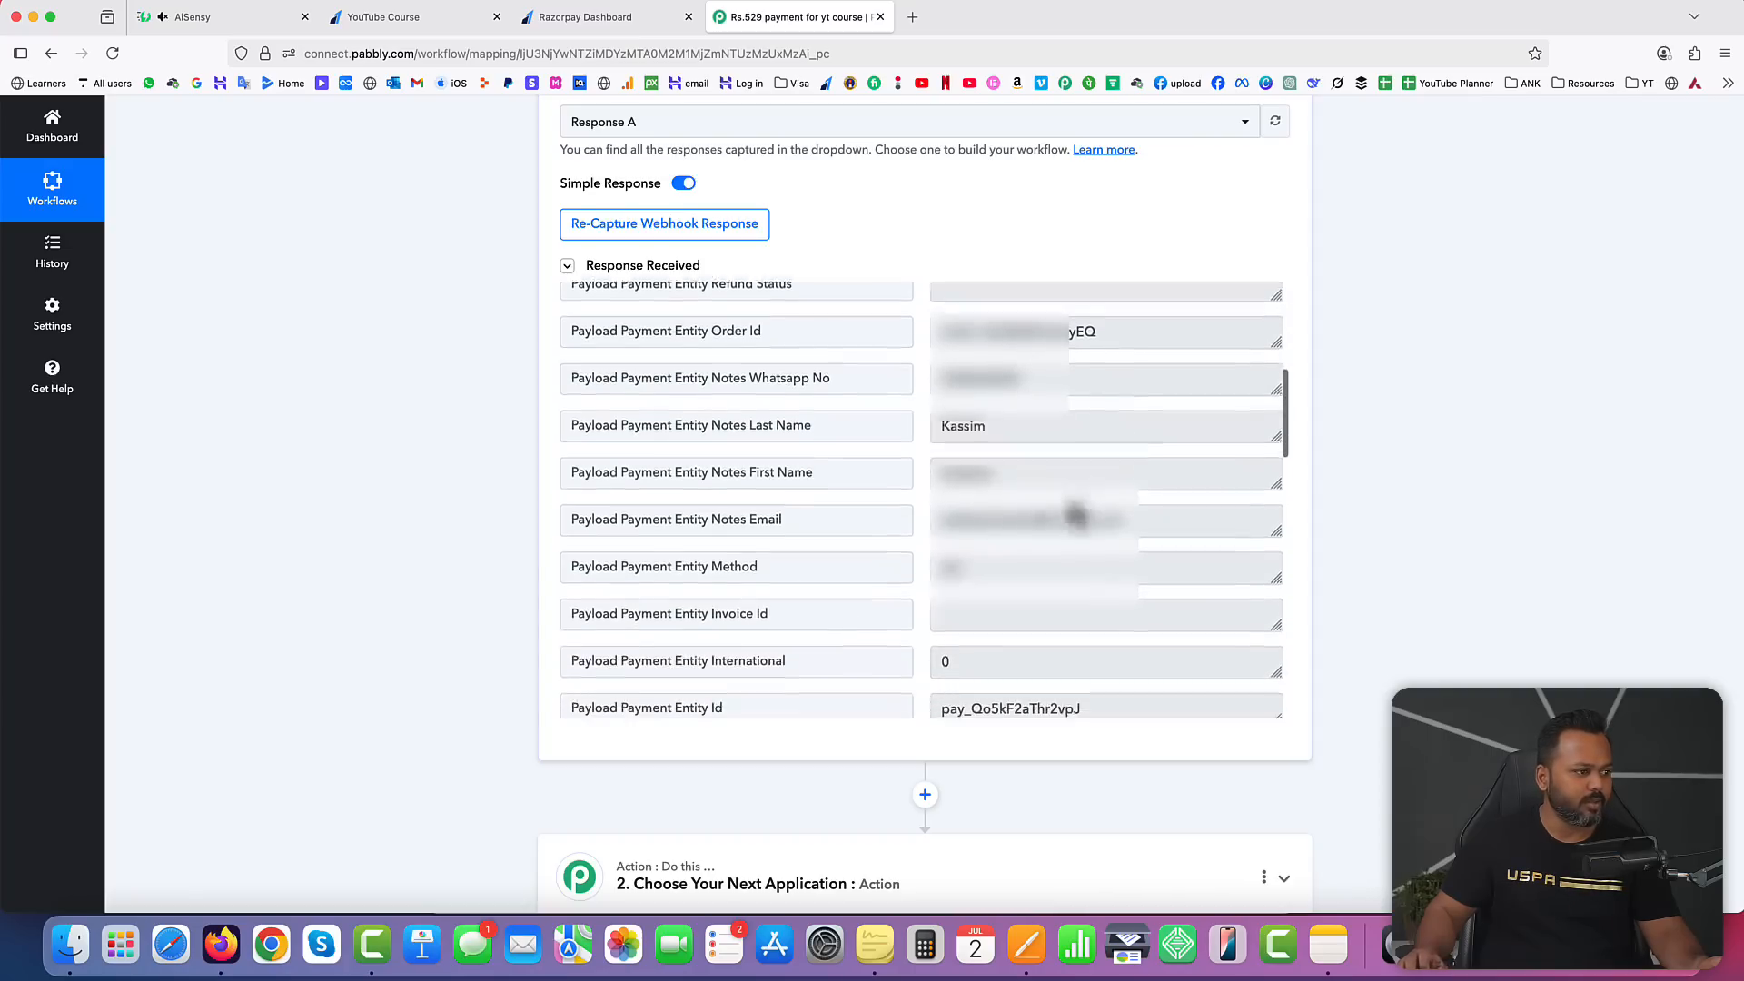
pyautogui.scroll(-2, 1109, 530)
pyautogui.scroll(-4, 1117, 451)
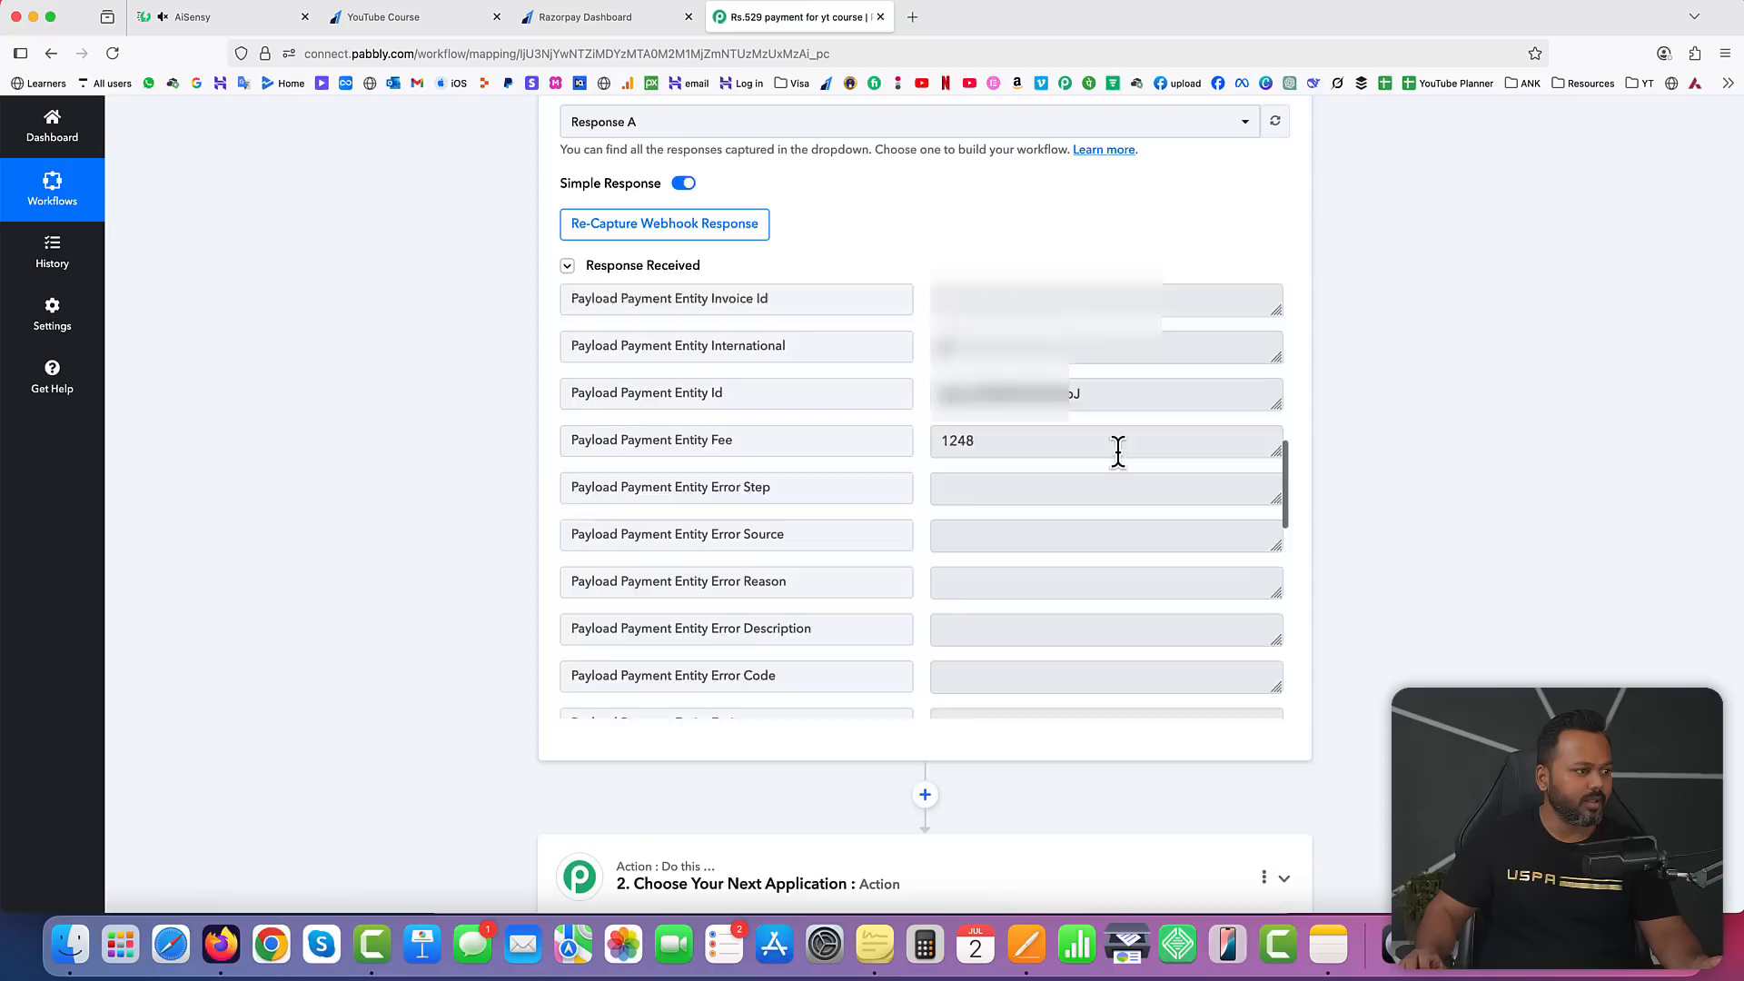
pyautogui.scroll(-4, 1119, 457)
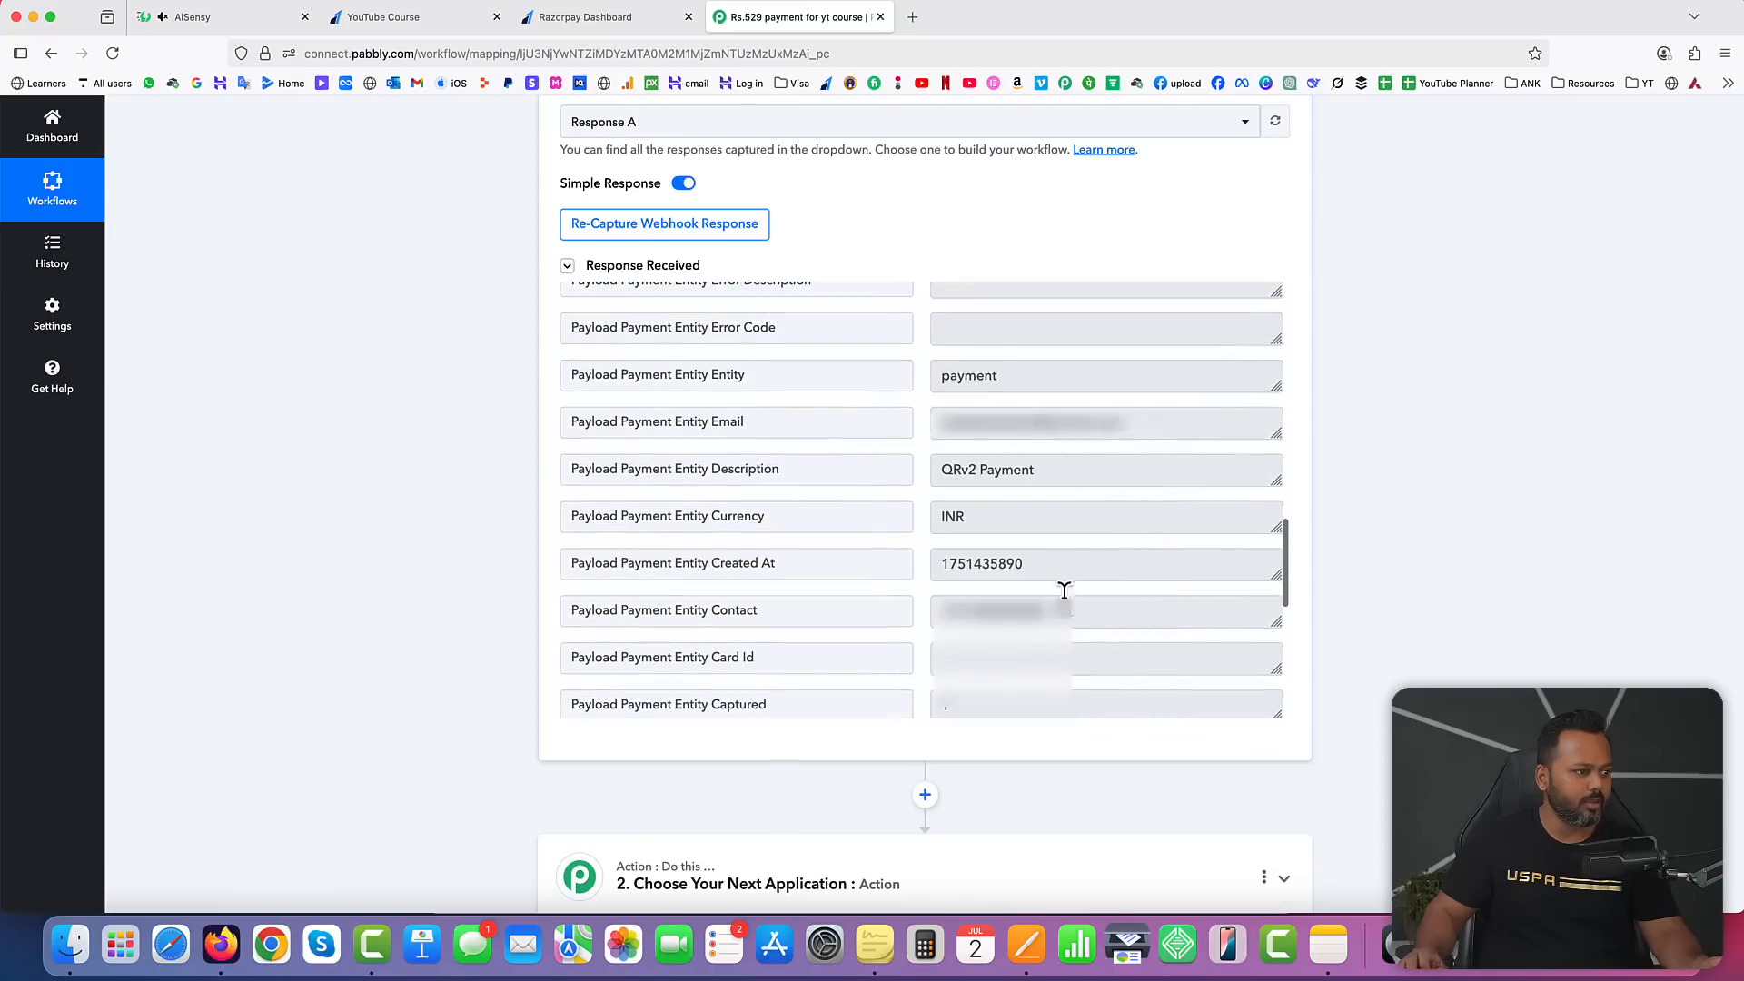
pyautogui.scroll(-3, 1035, 565)
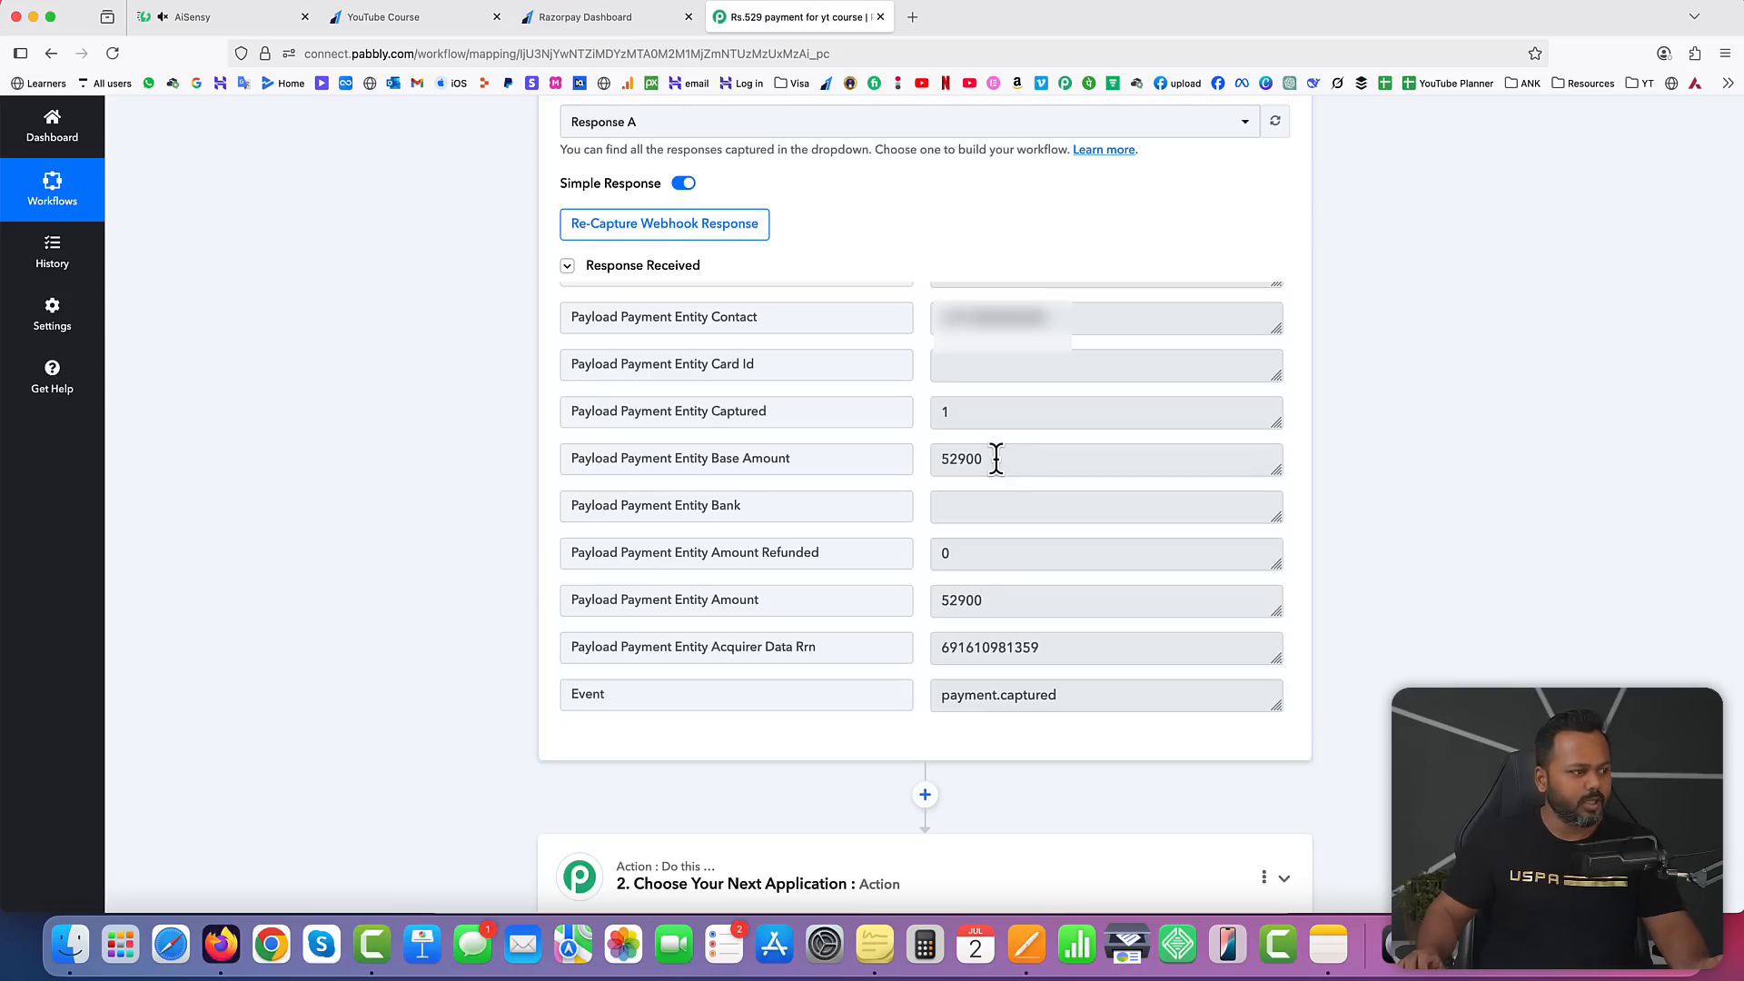
pyautogui.scroll(5, 1440, 572)
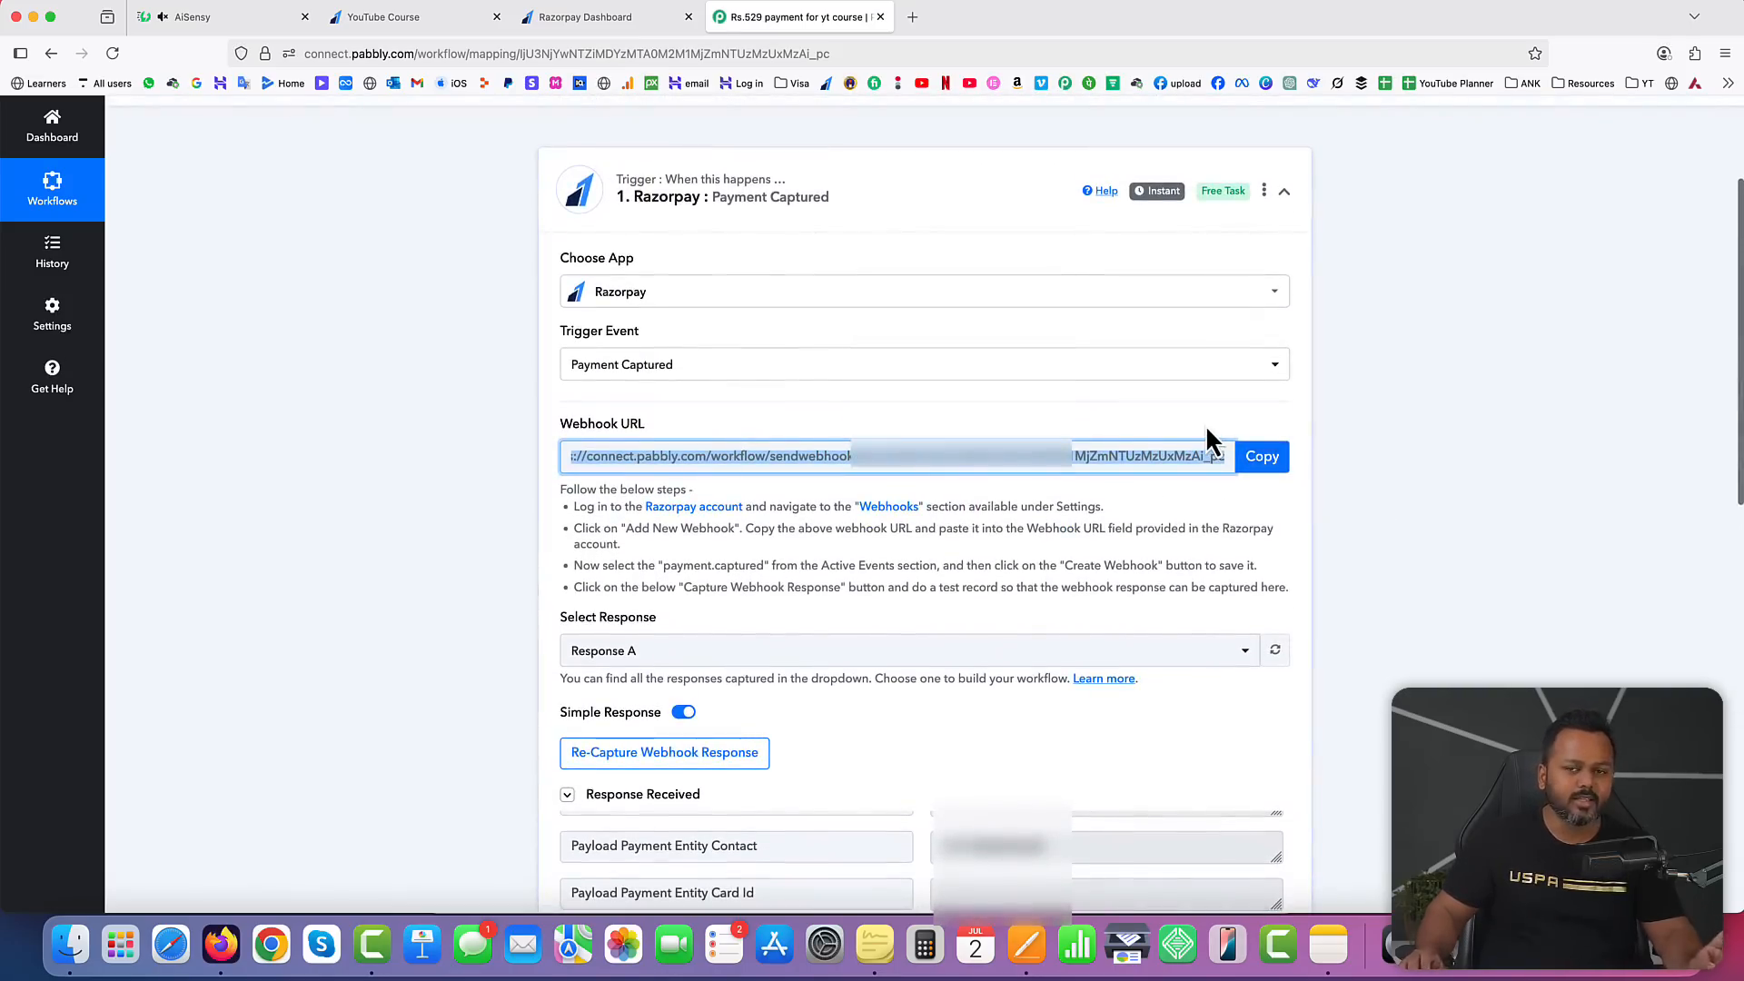
# Step: Set the workflow's second step to use WhatsApp by AiSensy as its action app
pyautogui.scroll(-2, 1207, 423)
pyautogui.scroll(-8, 1201, 611)
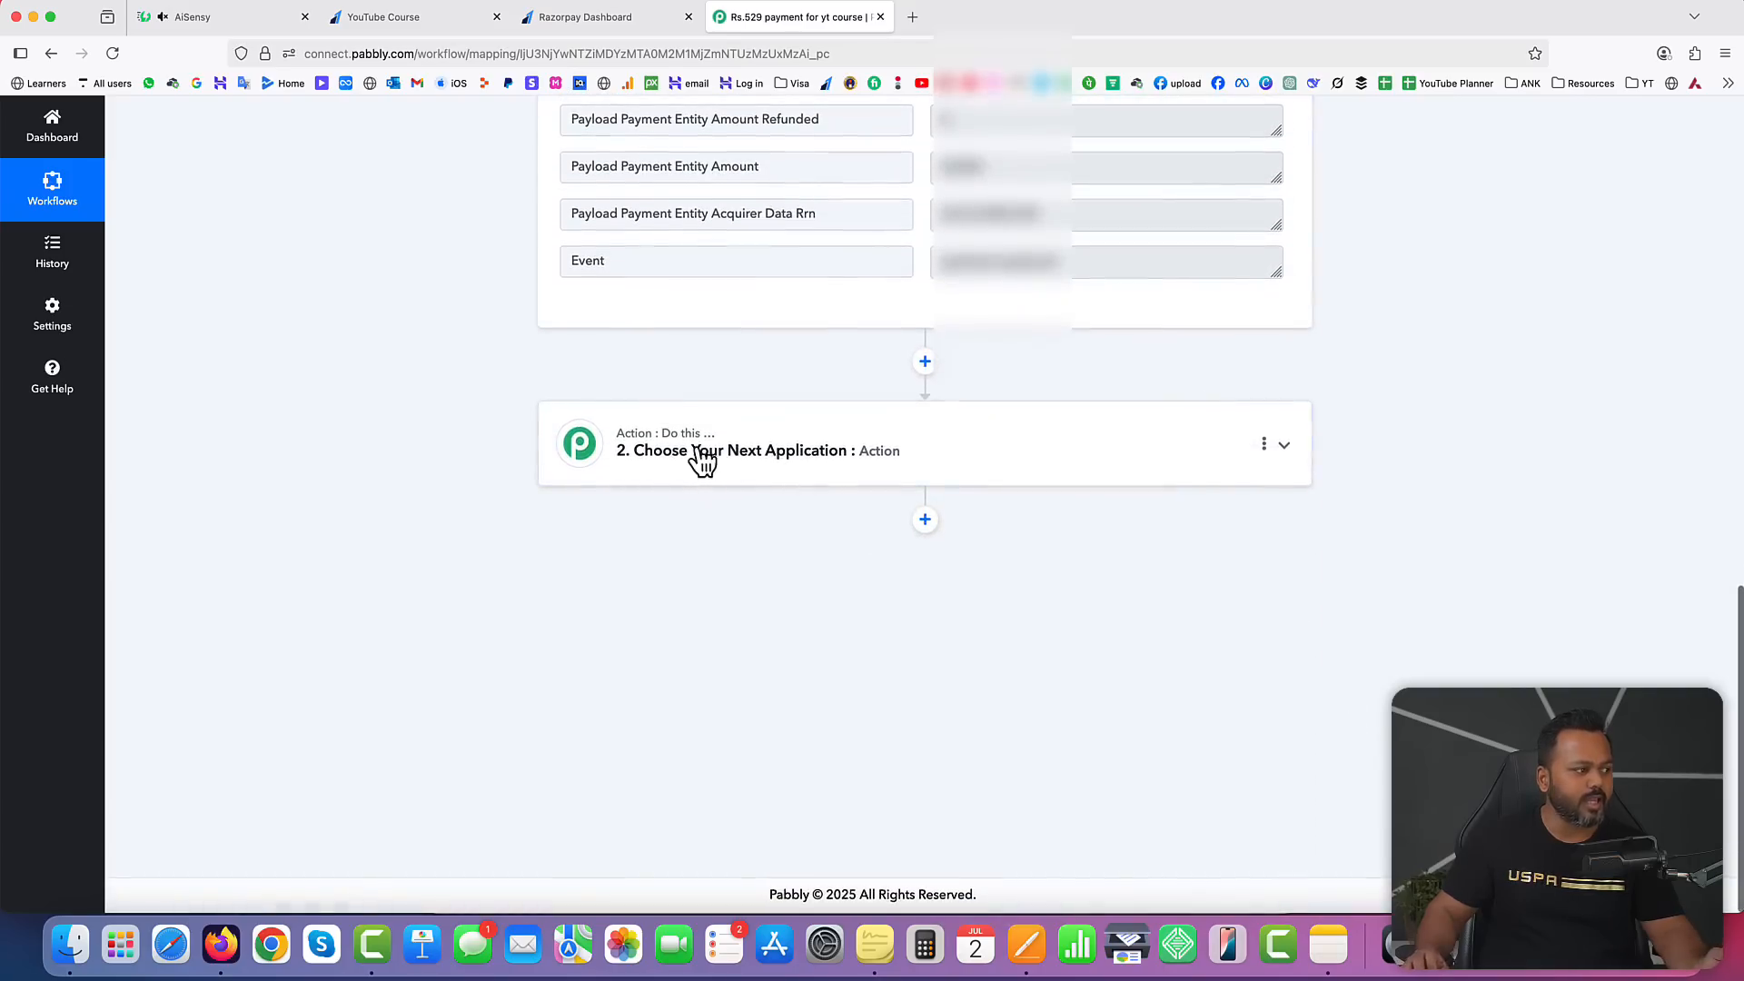
pyautogui.click(1136, 450)
pyautogui.scroll(2, 744, 422)
pyautogui.click(673, 393)
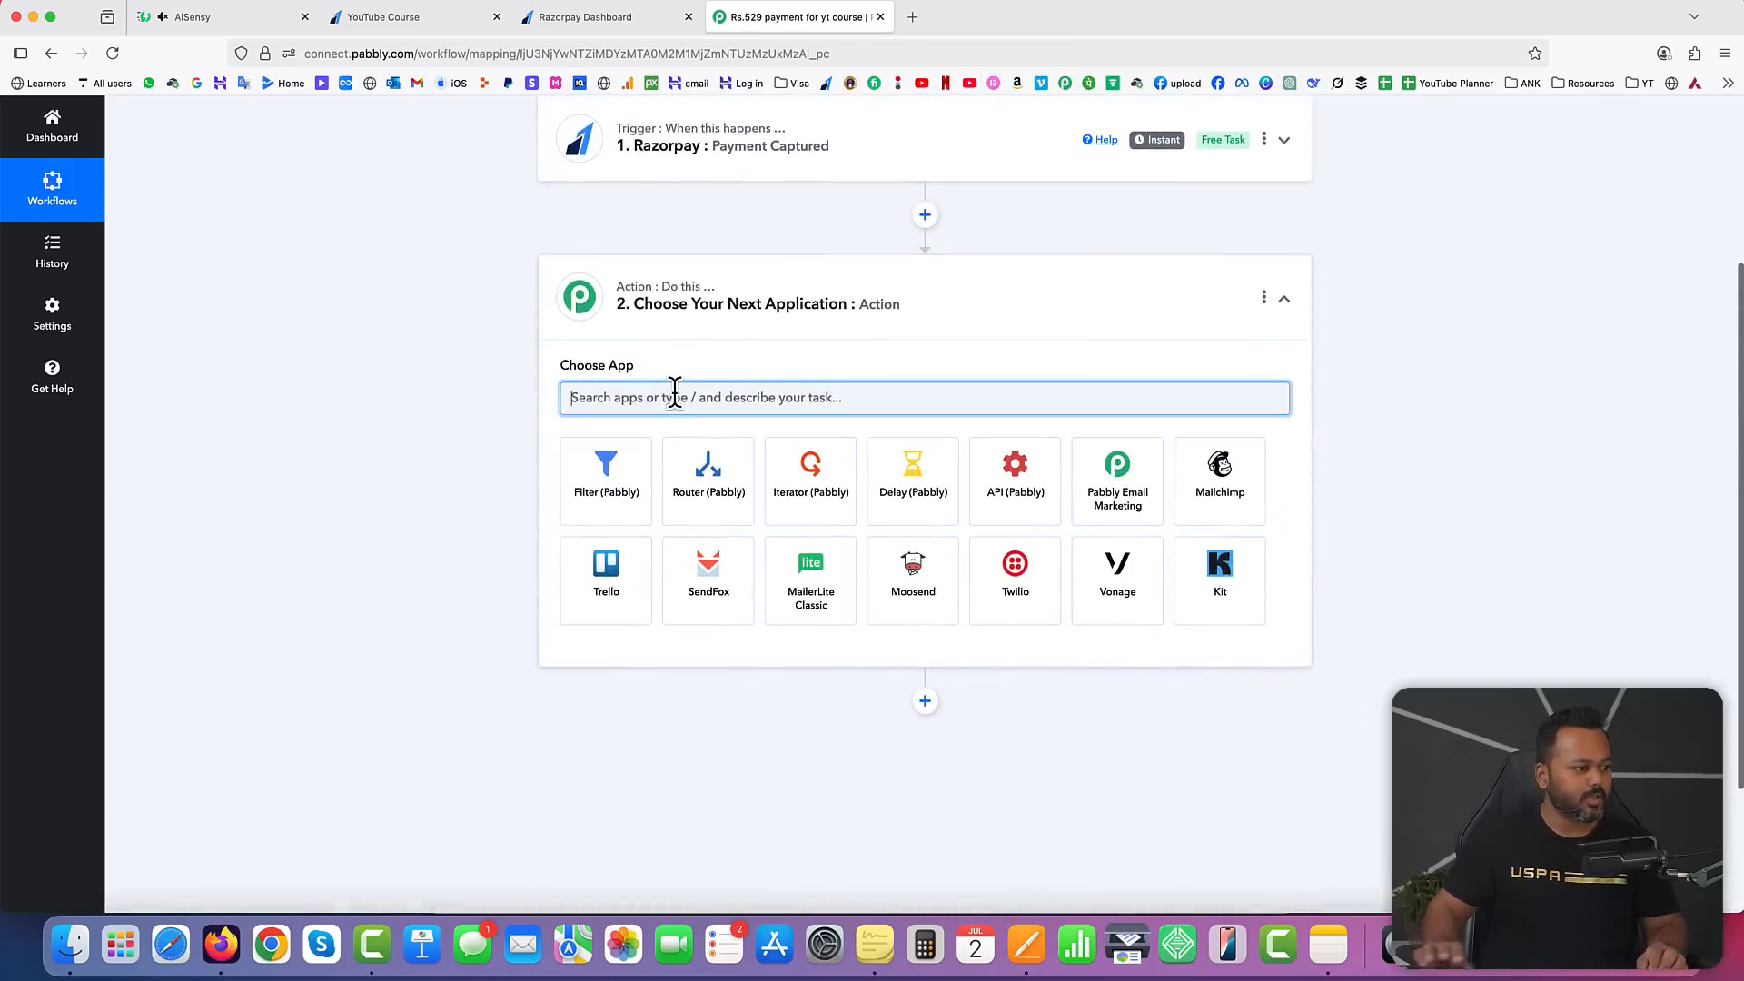
pyautogui.write('AISEN')
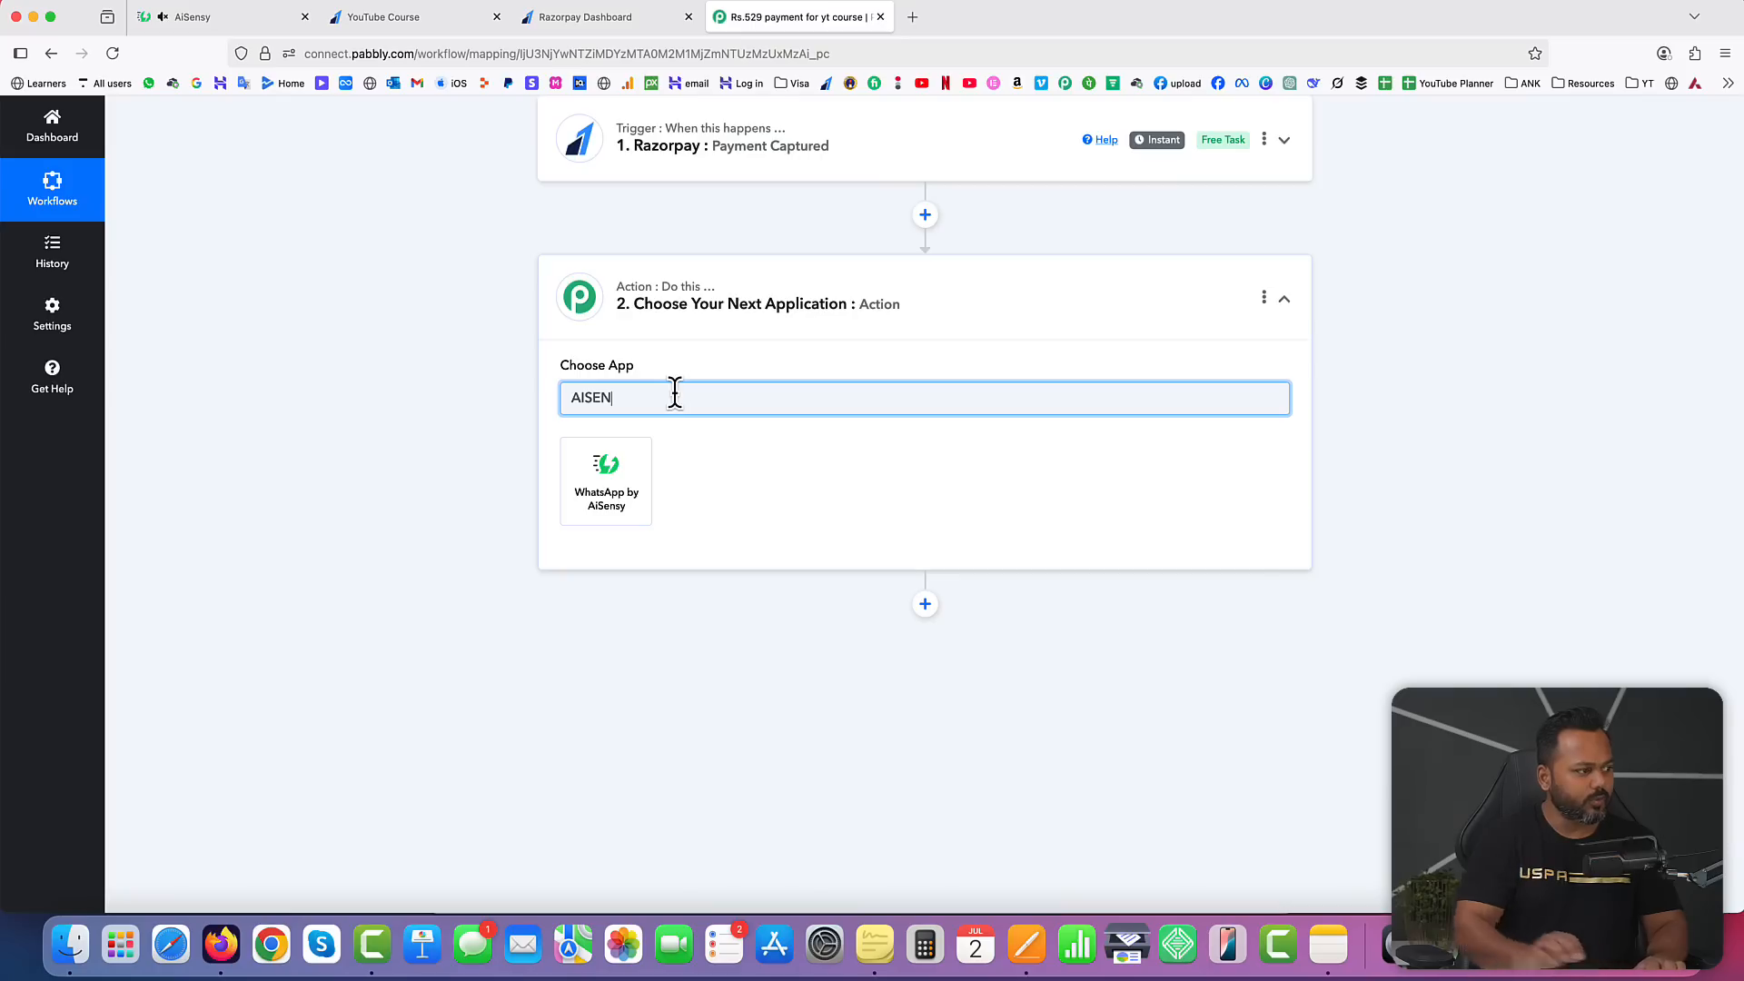
pyautogui.click(609, 489)
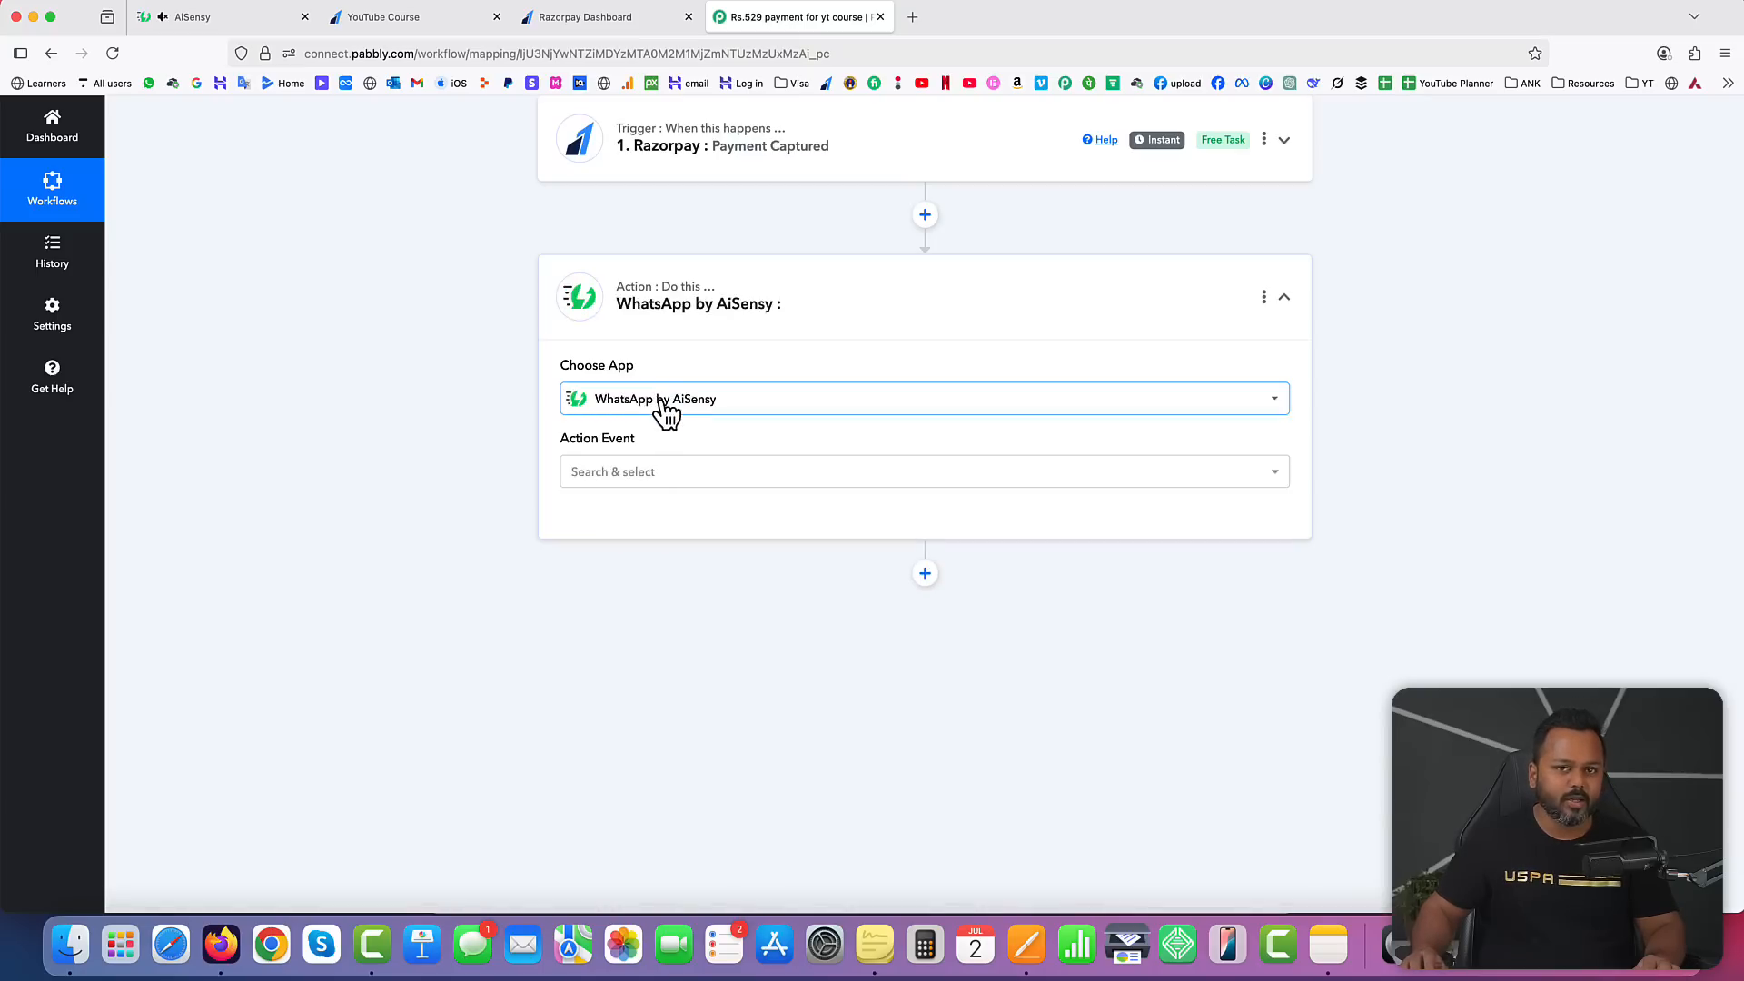
# Step: Set the action event to Send Template Message and start adding a new WhatsApp by AiSensy connection
pyautogui.click(638, 475)
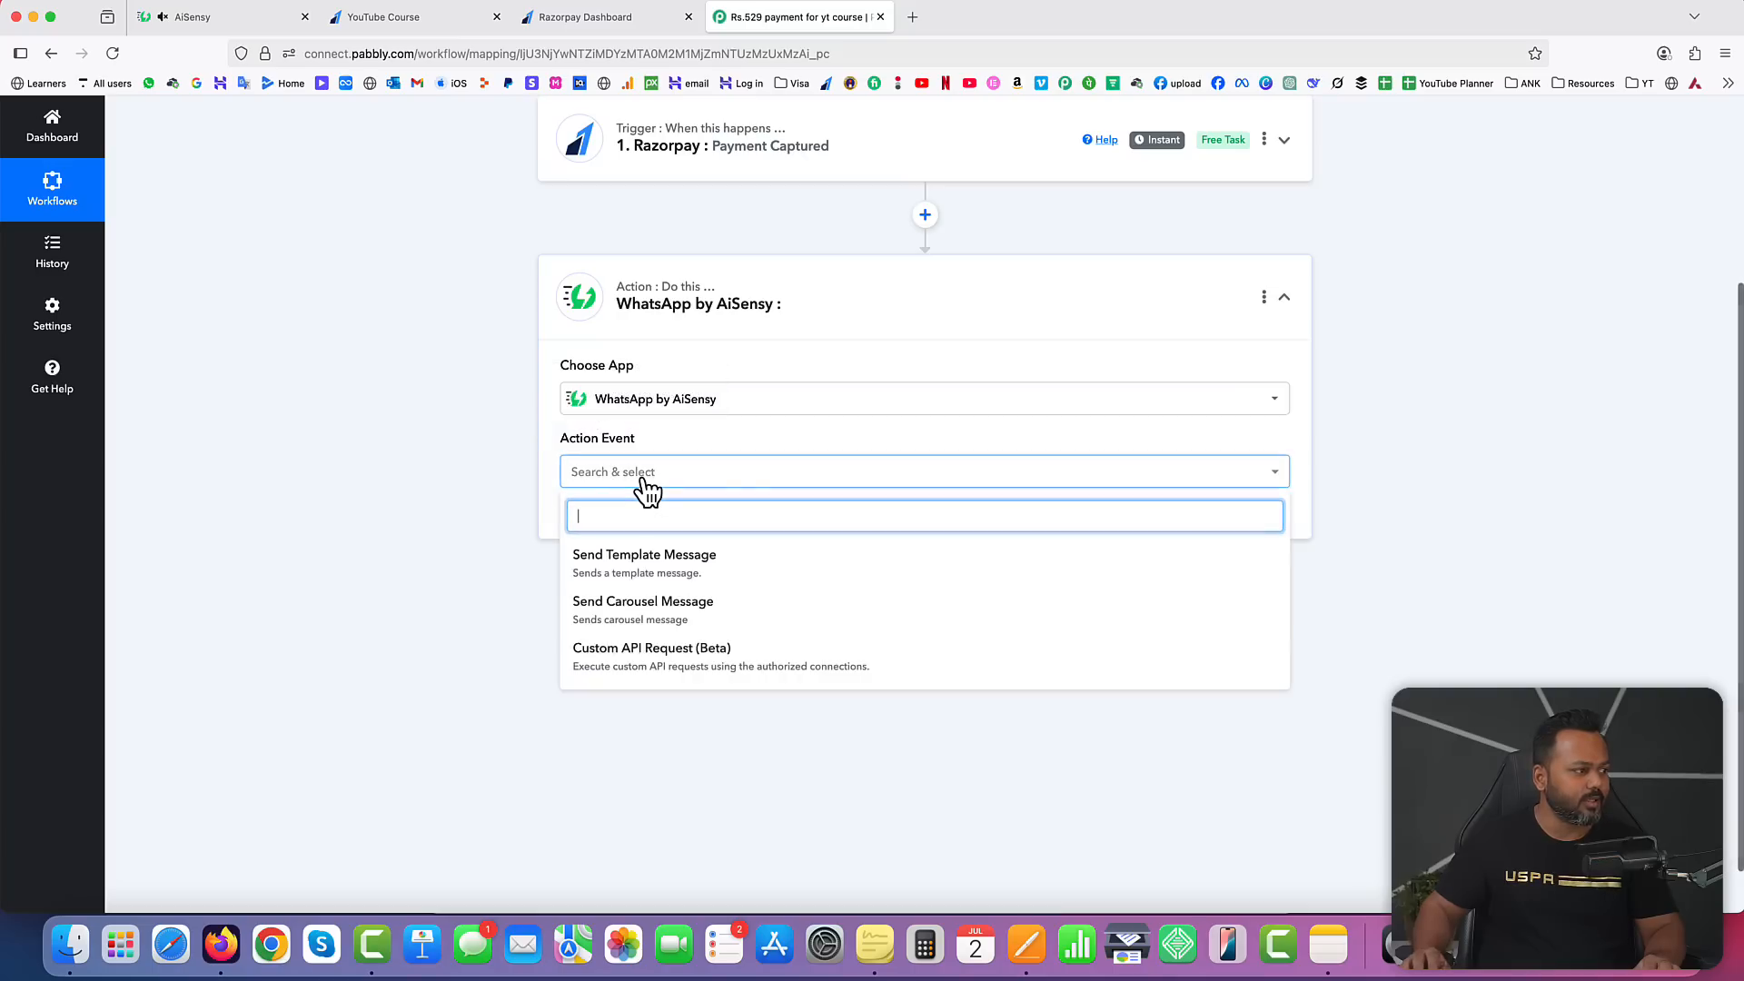
pyautogui.click(653, 574)
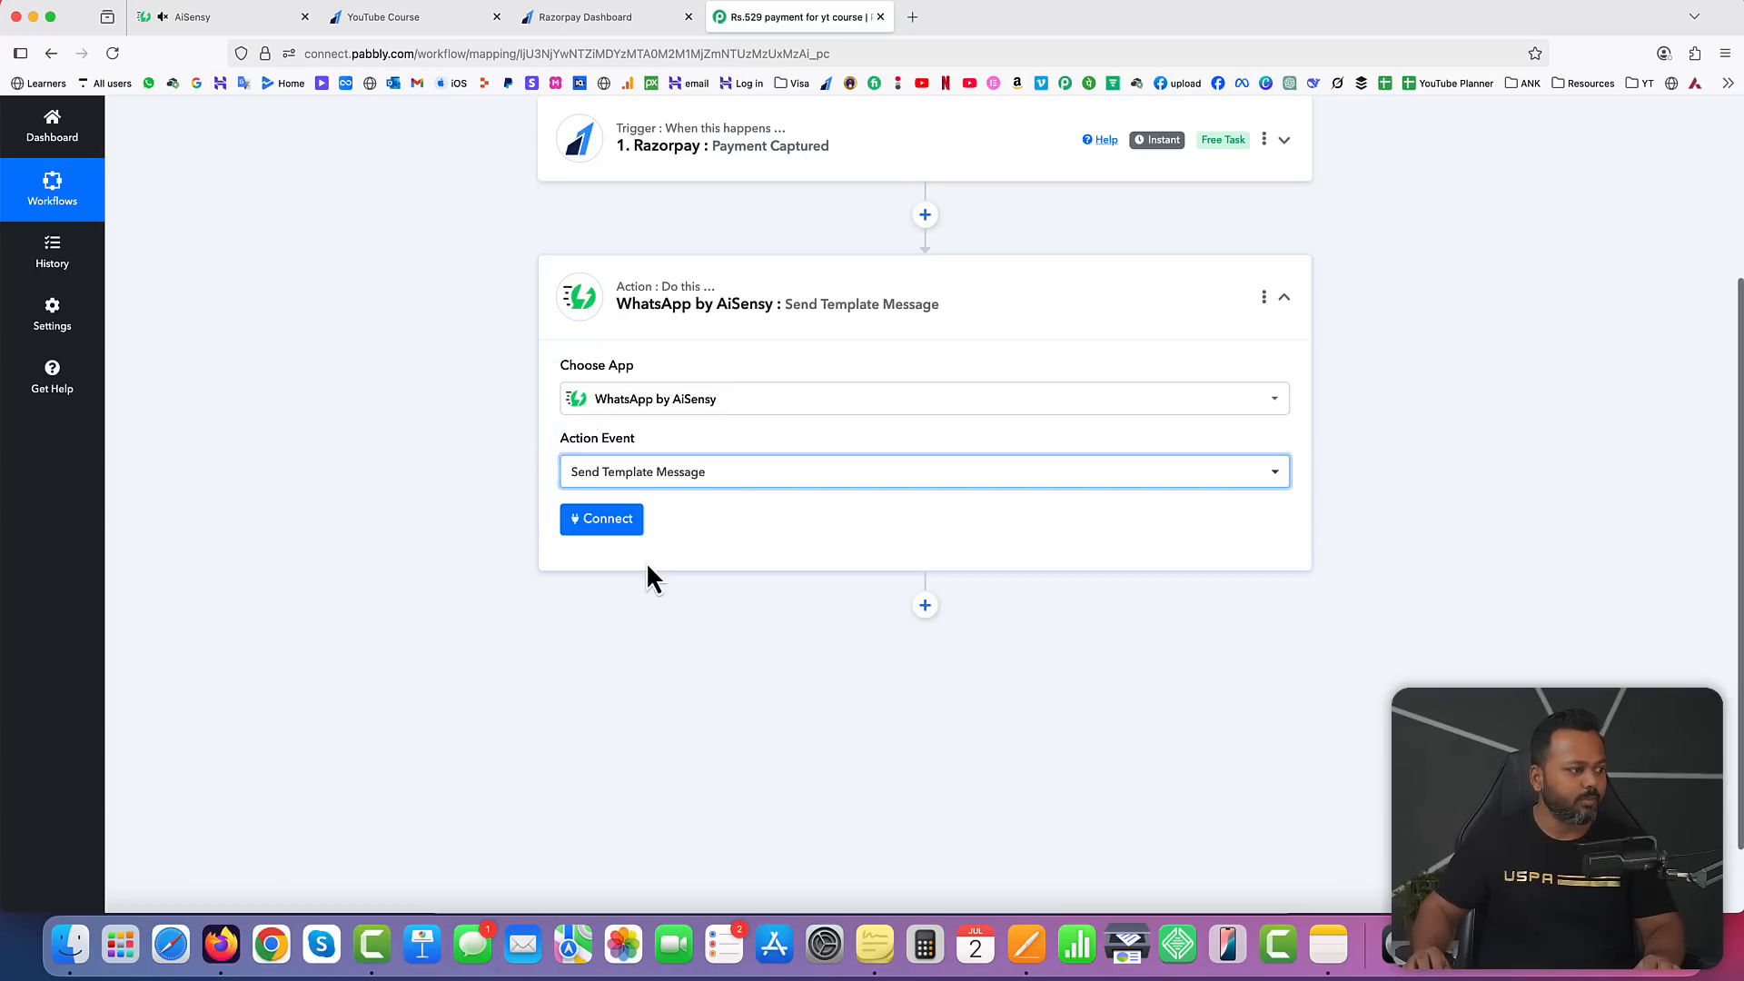
pyautogui.click(813, 547)
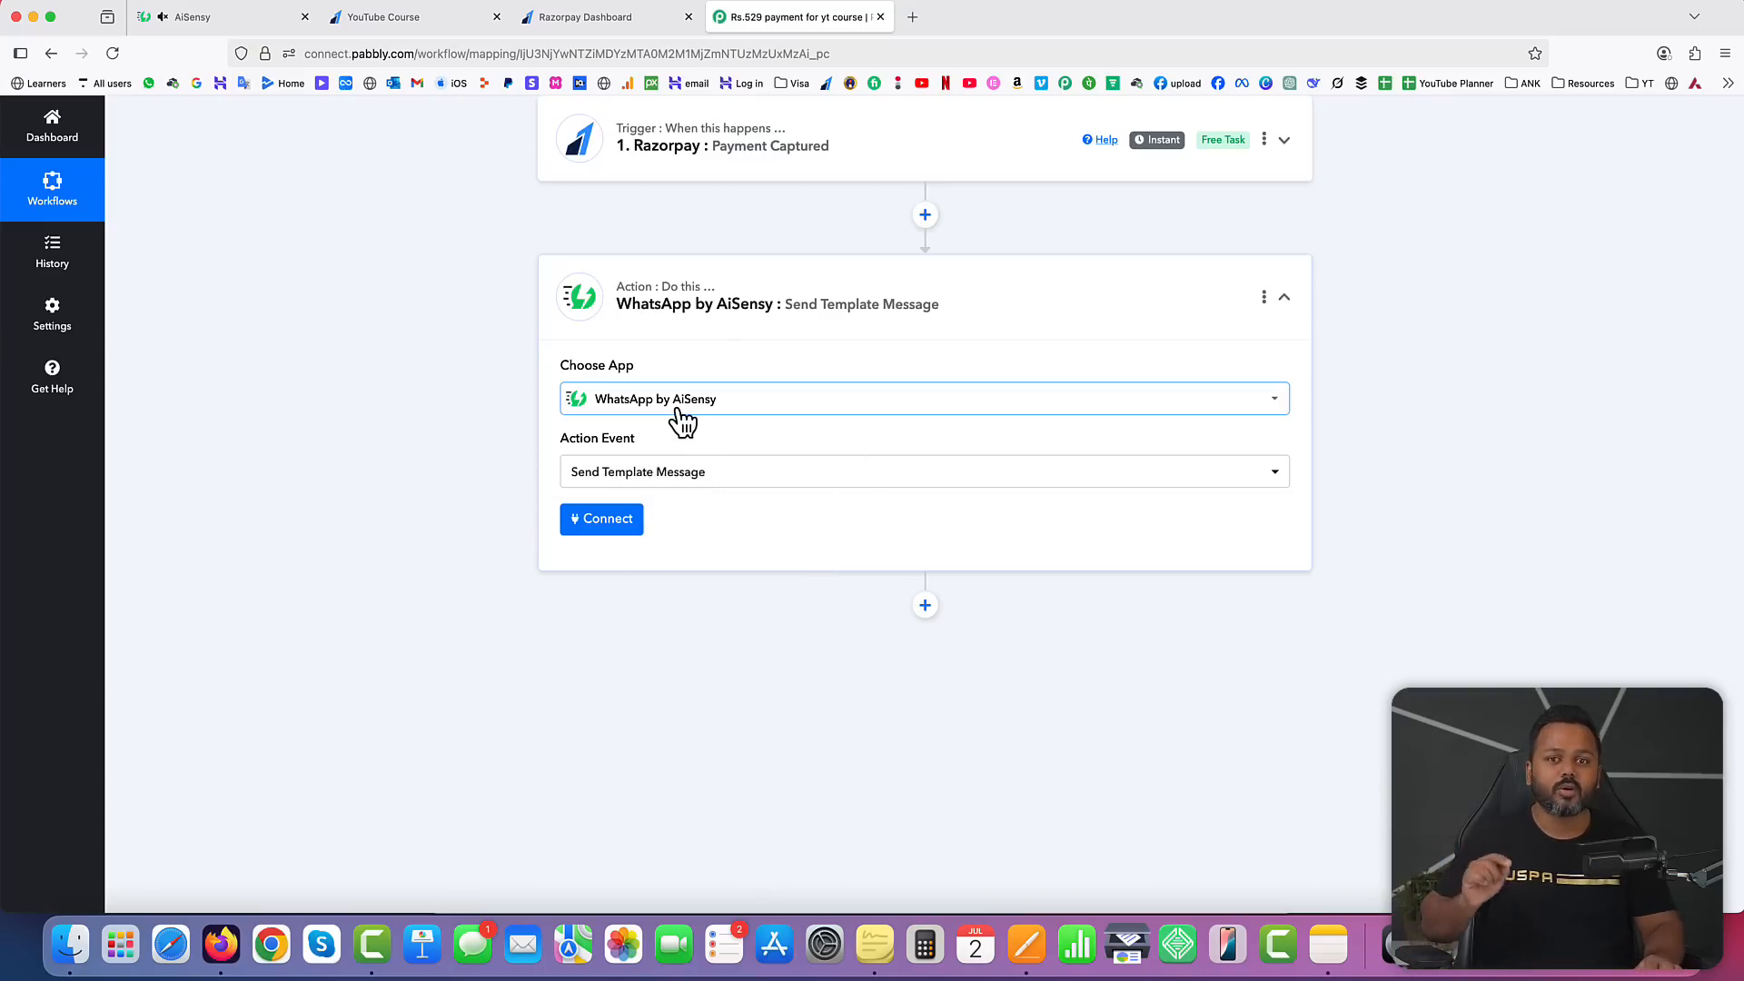
pyautogui.click(612, 520)
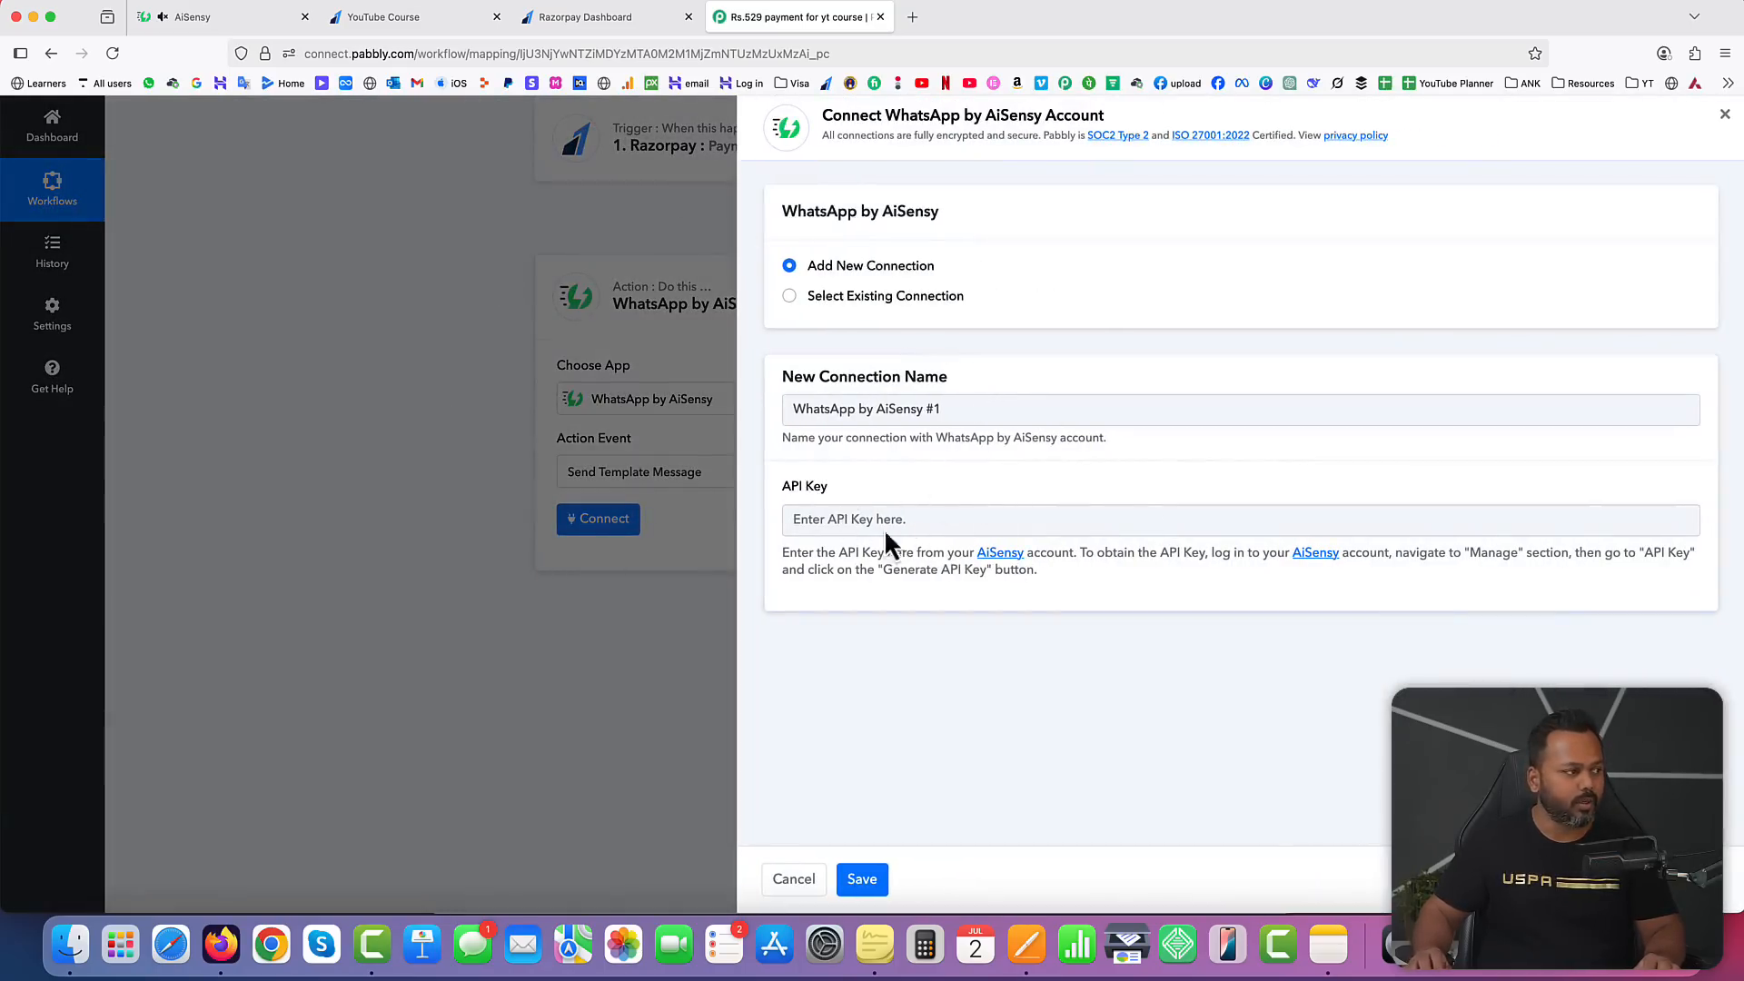
pyautogui.moveTo(969, 411); pyautogui.dragTo(906, 409)
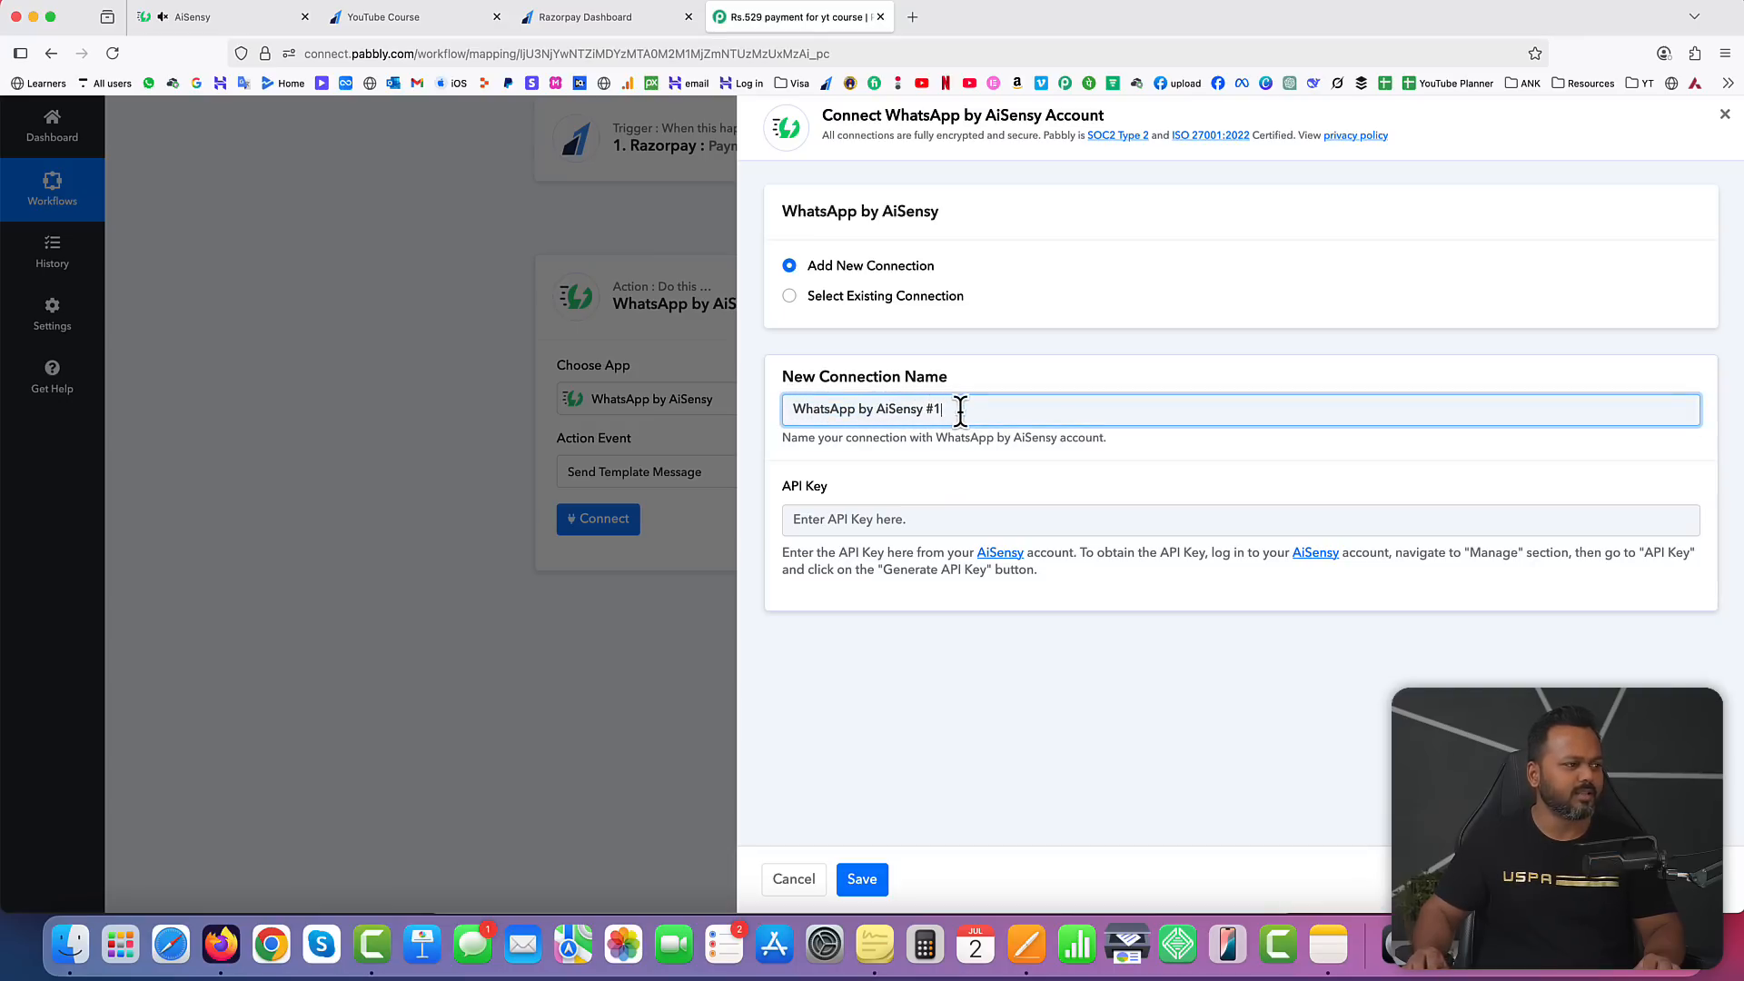
pyautogui.click(843, 519)
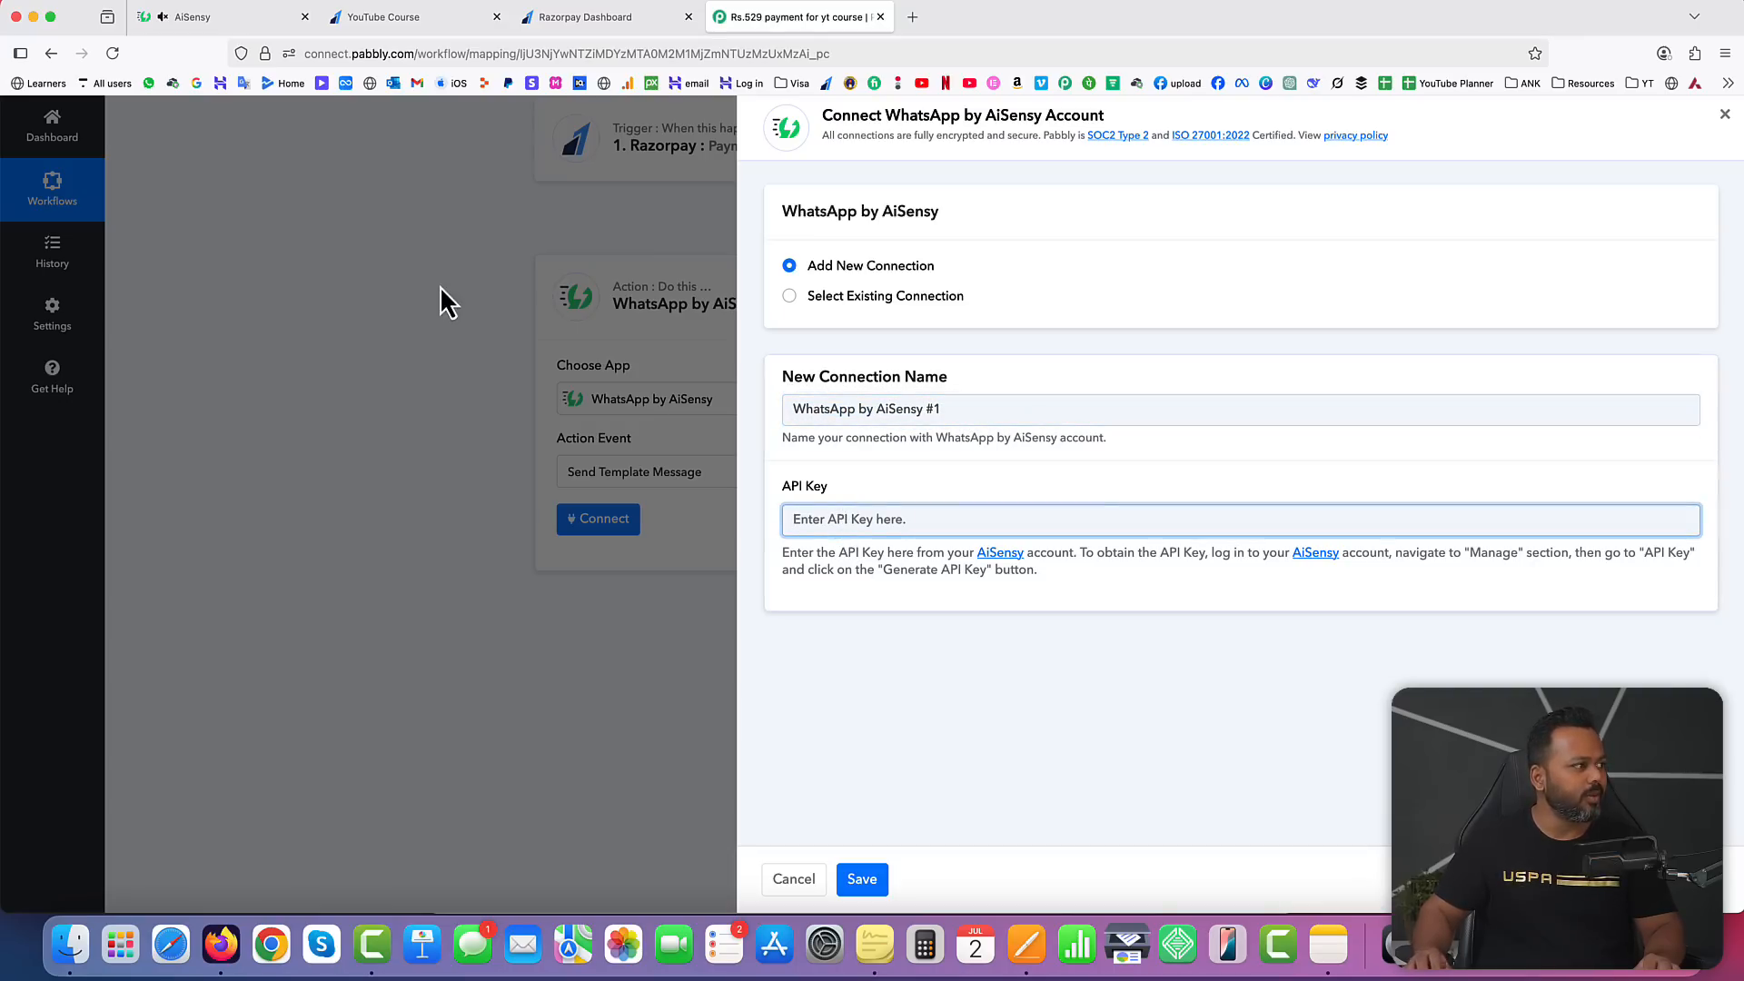
# Step: Switch to AiSensy and copy the project's API key from its management settings
pyautogui.click(243, 20)
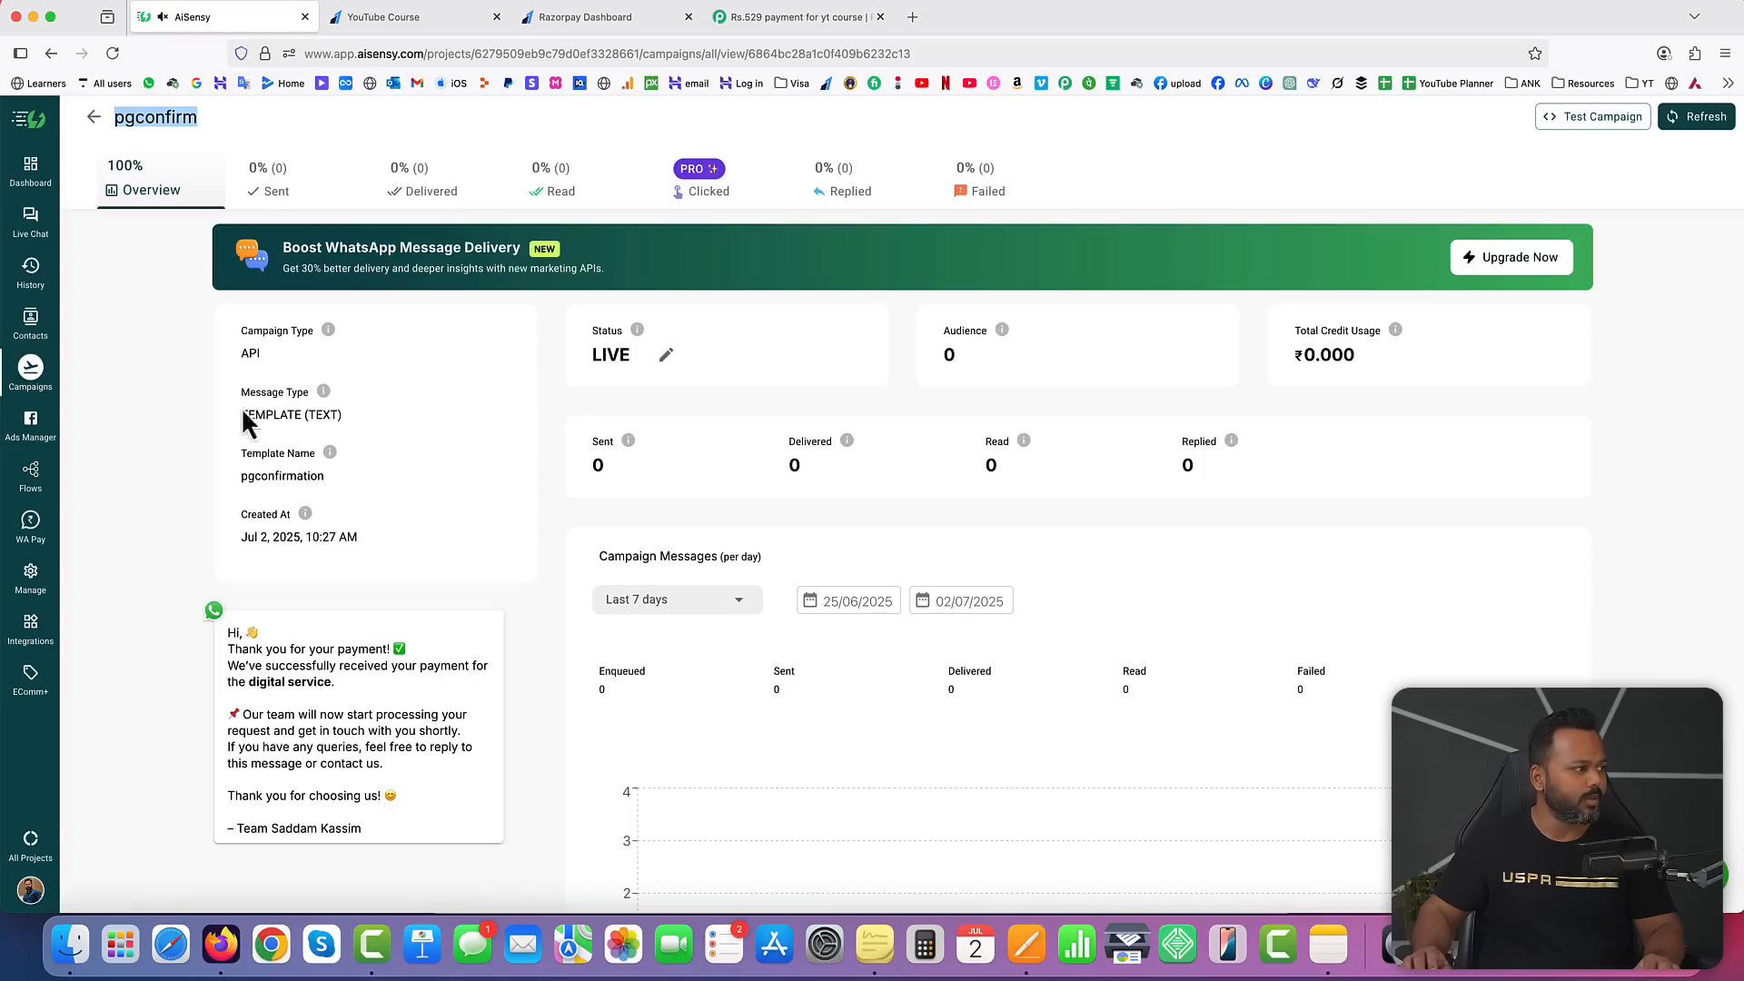
pyautogui.click(32, 586)
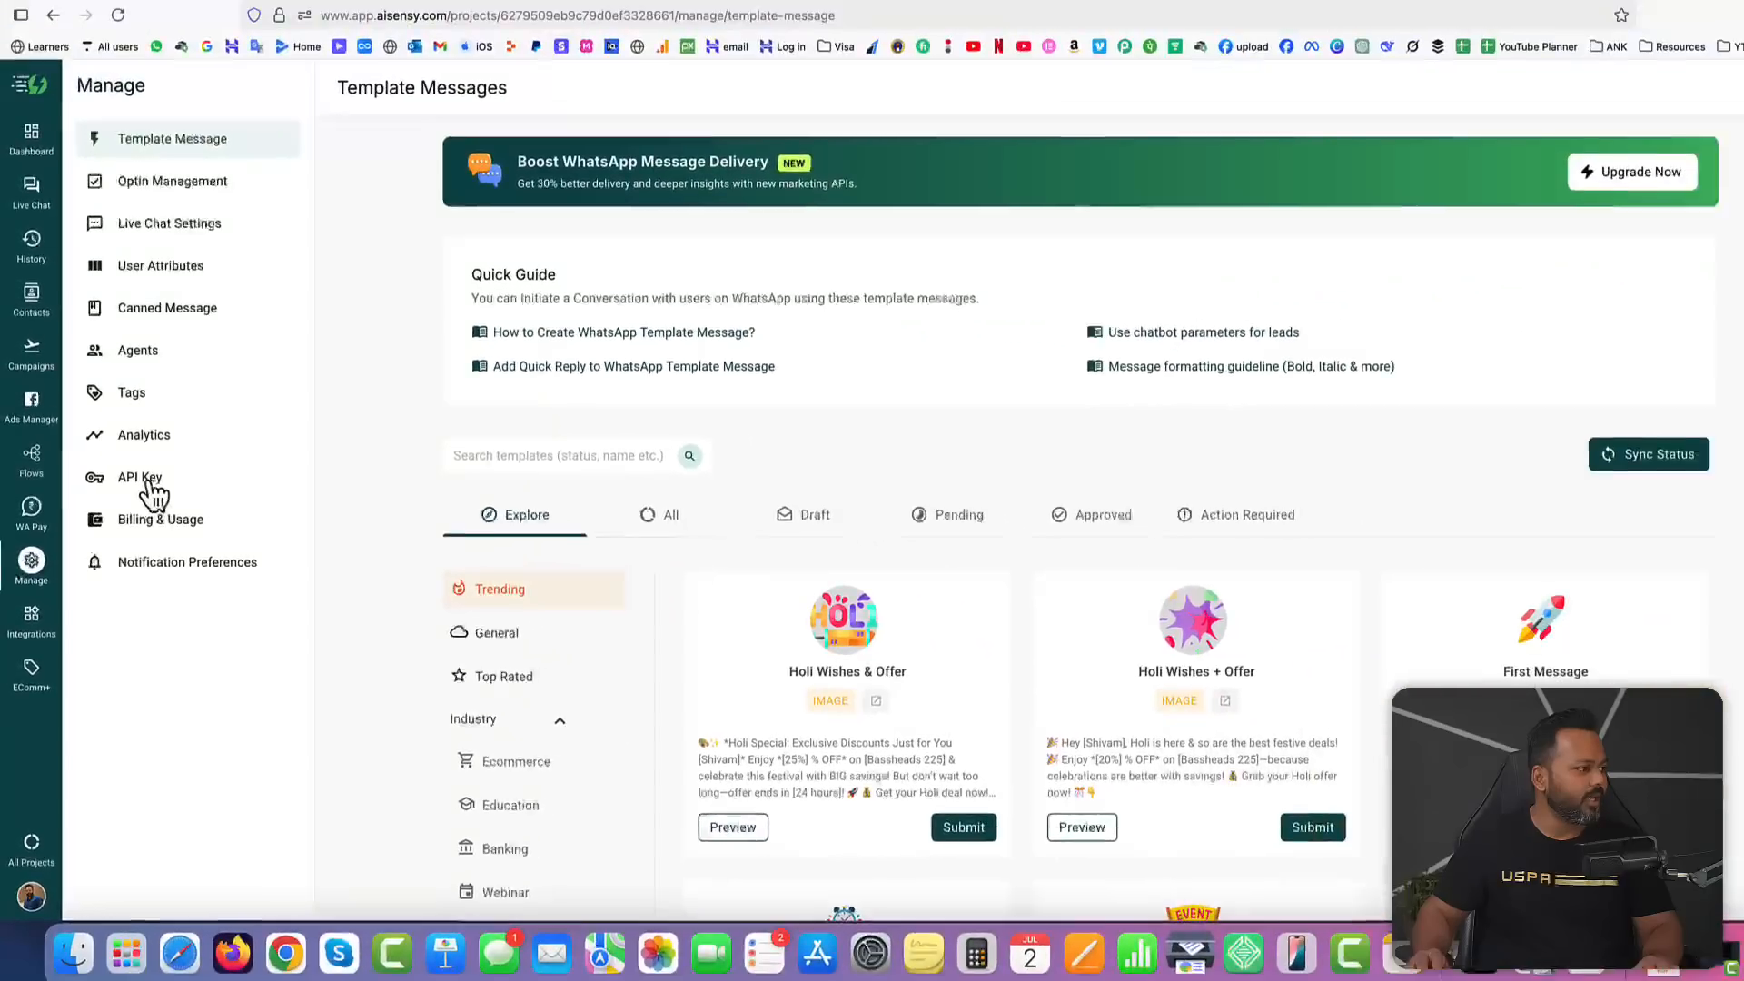
pyautogui.click(202, 362)
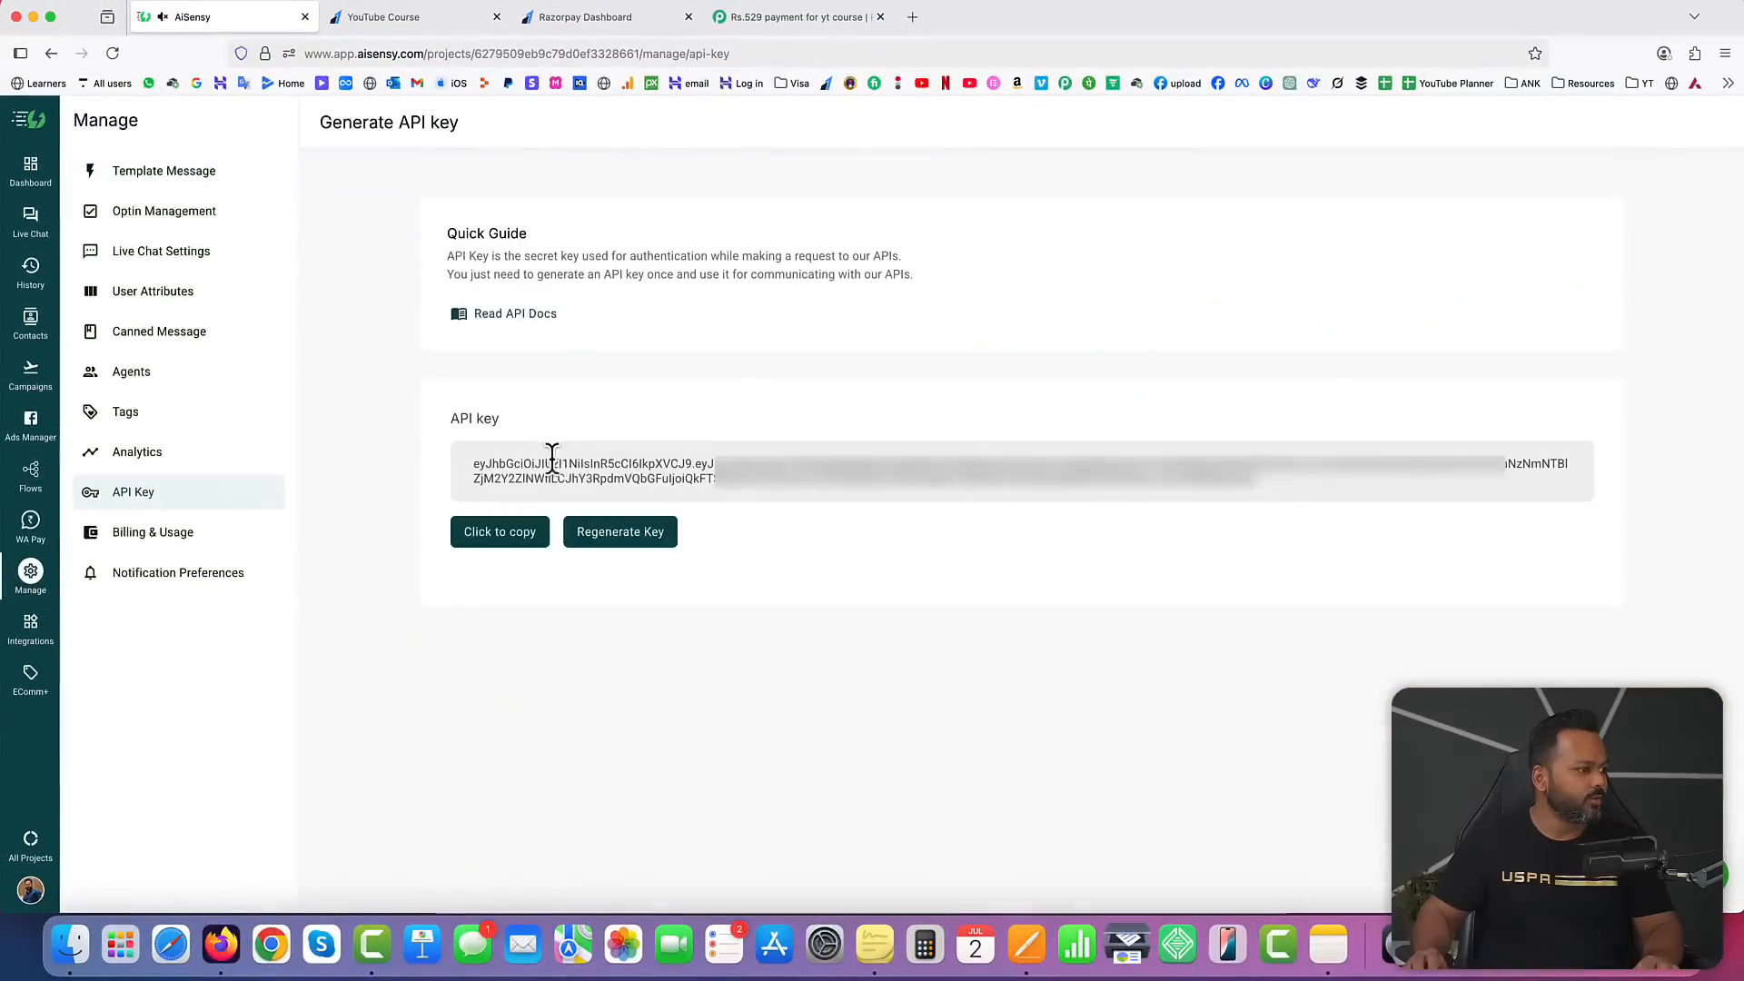
pyautogui.click(500, 539)
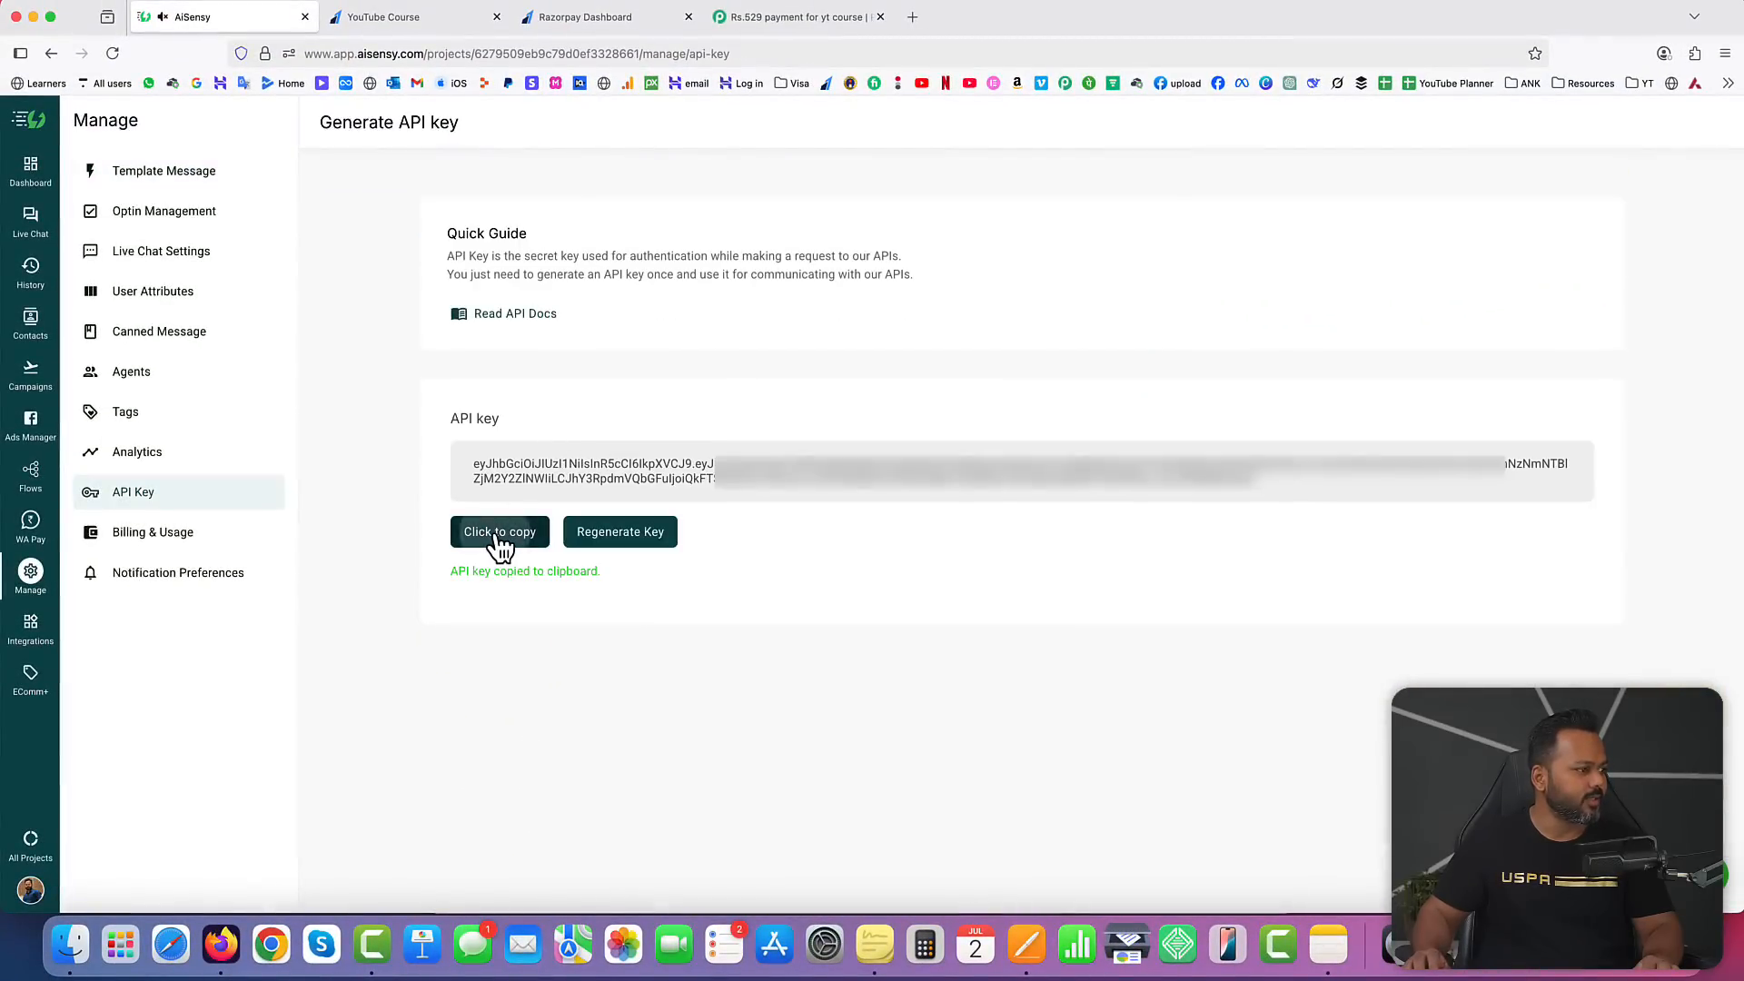
# Step: Return to Pabbly Connect, paste the API key into the new AiSensy connection and save it
pyautogui.click(803, 18)
pyautogui.click(911, 513)
pyautogui.press('super+v')
pyautogui.press('super+v')
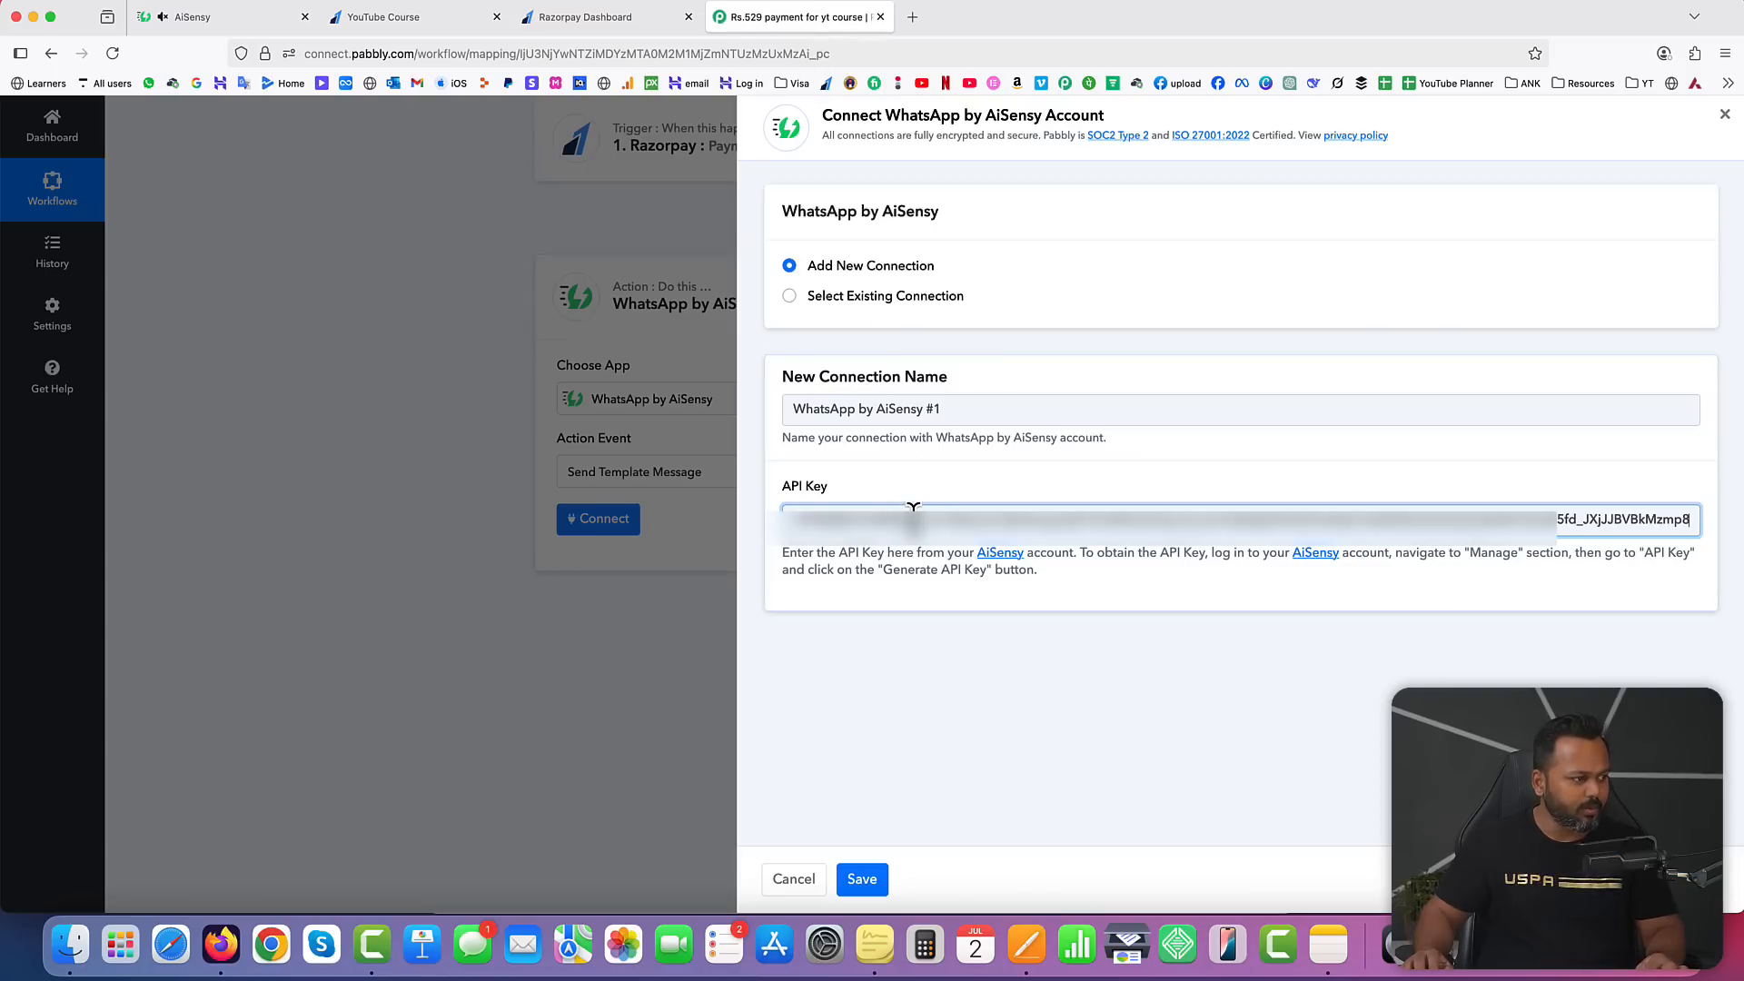
pyautogui.click(863, 880)
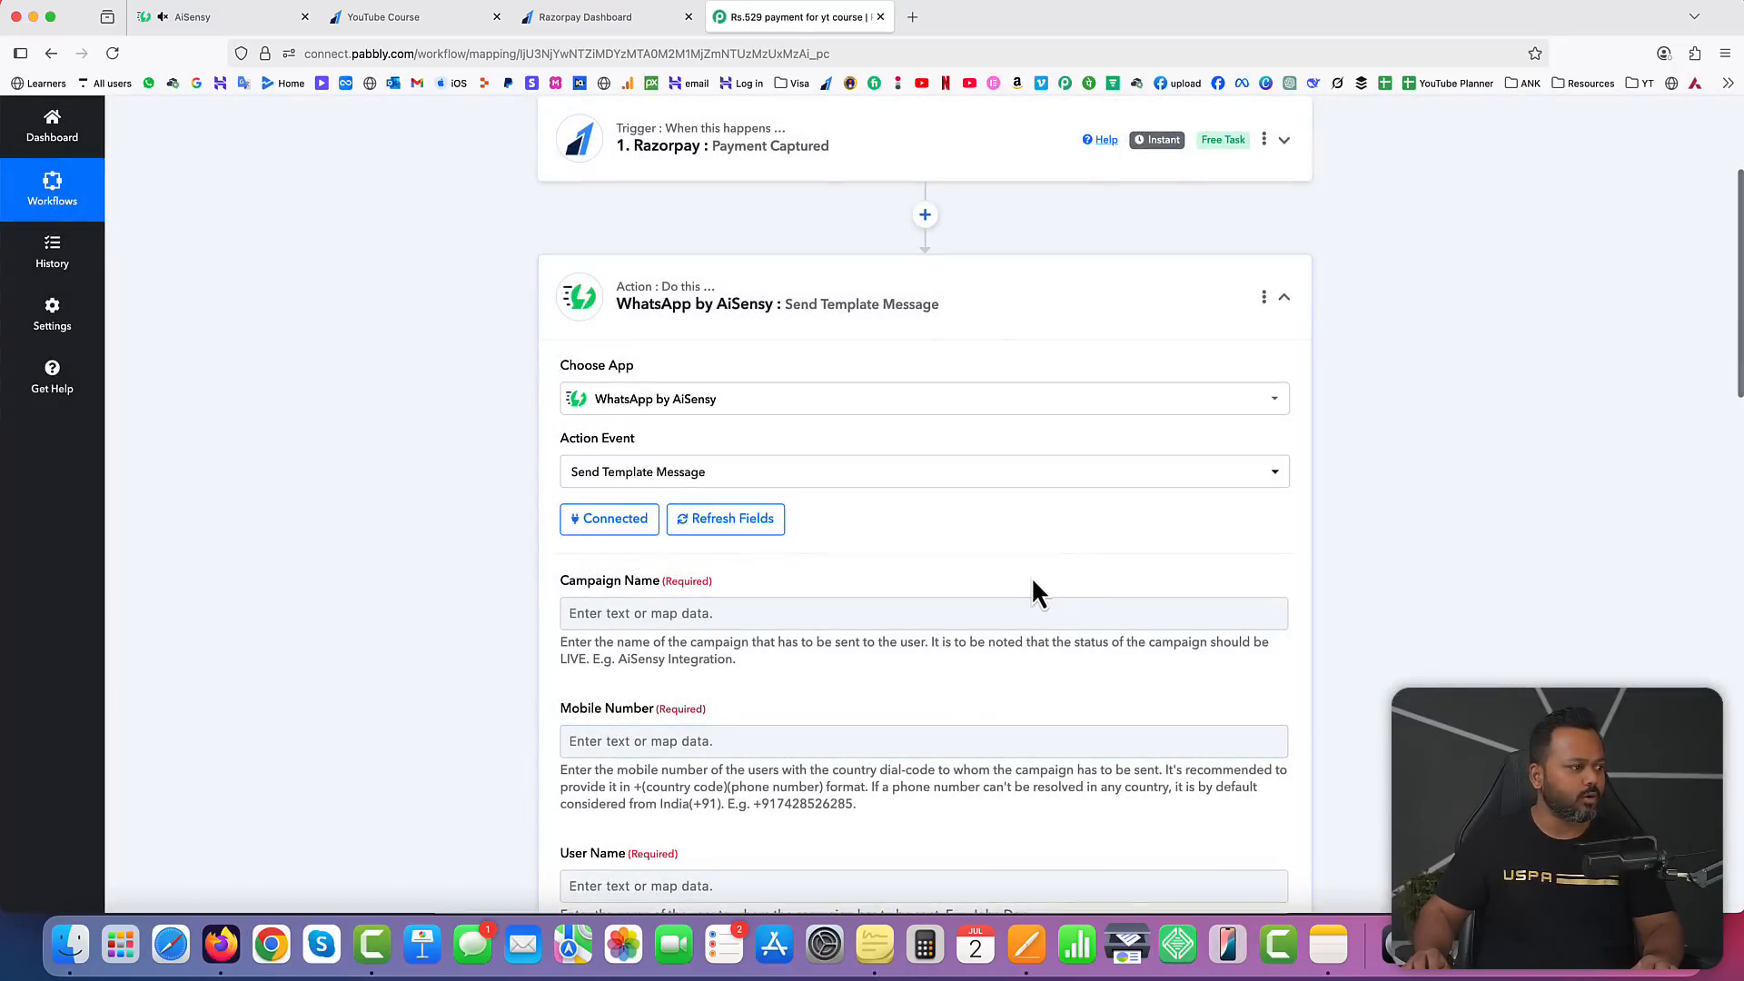
# Step: Switch to AiSensy, open the pgconfirm campaign and copy its name
pyautogui.scroll(-5, 894, 560)
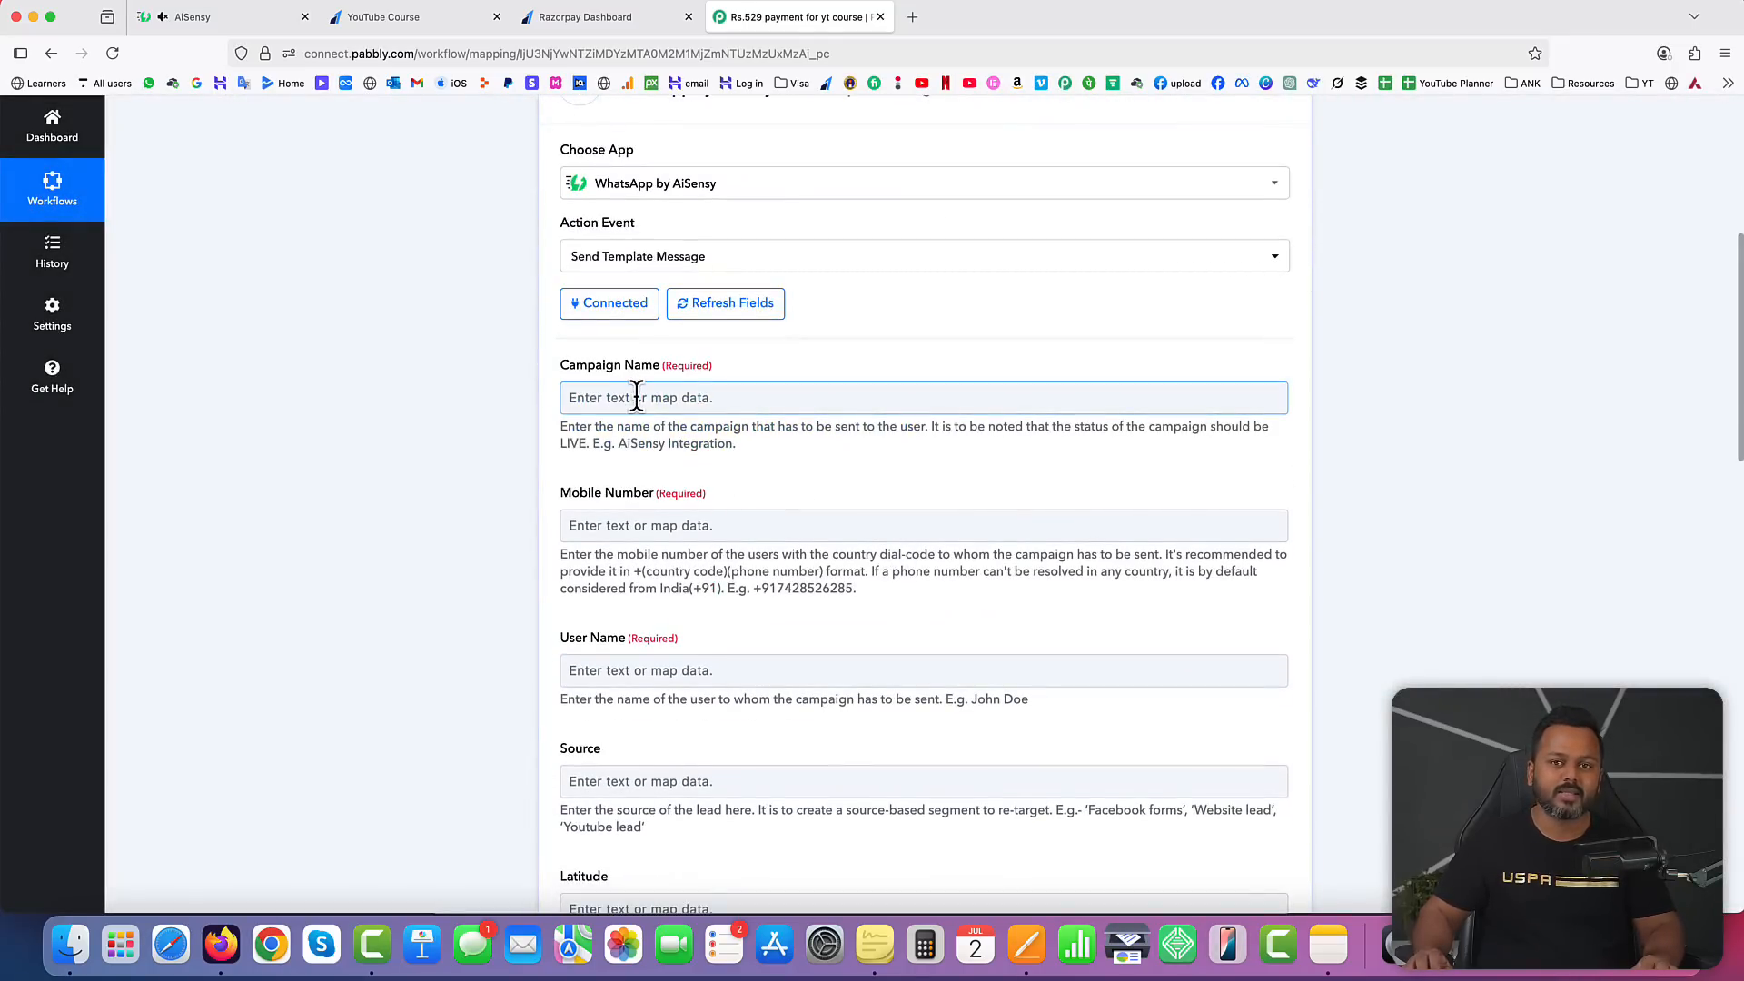
pyautogui.click(240, 20)
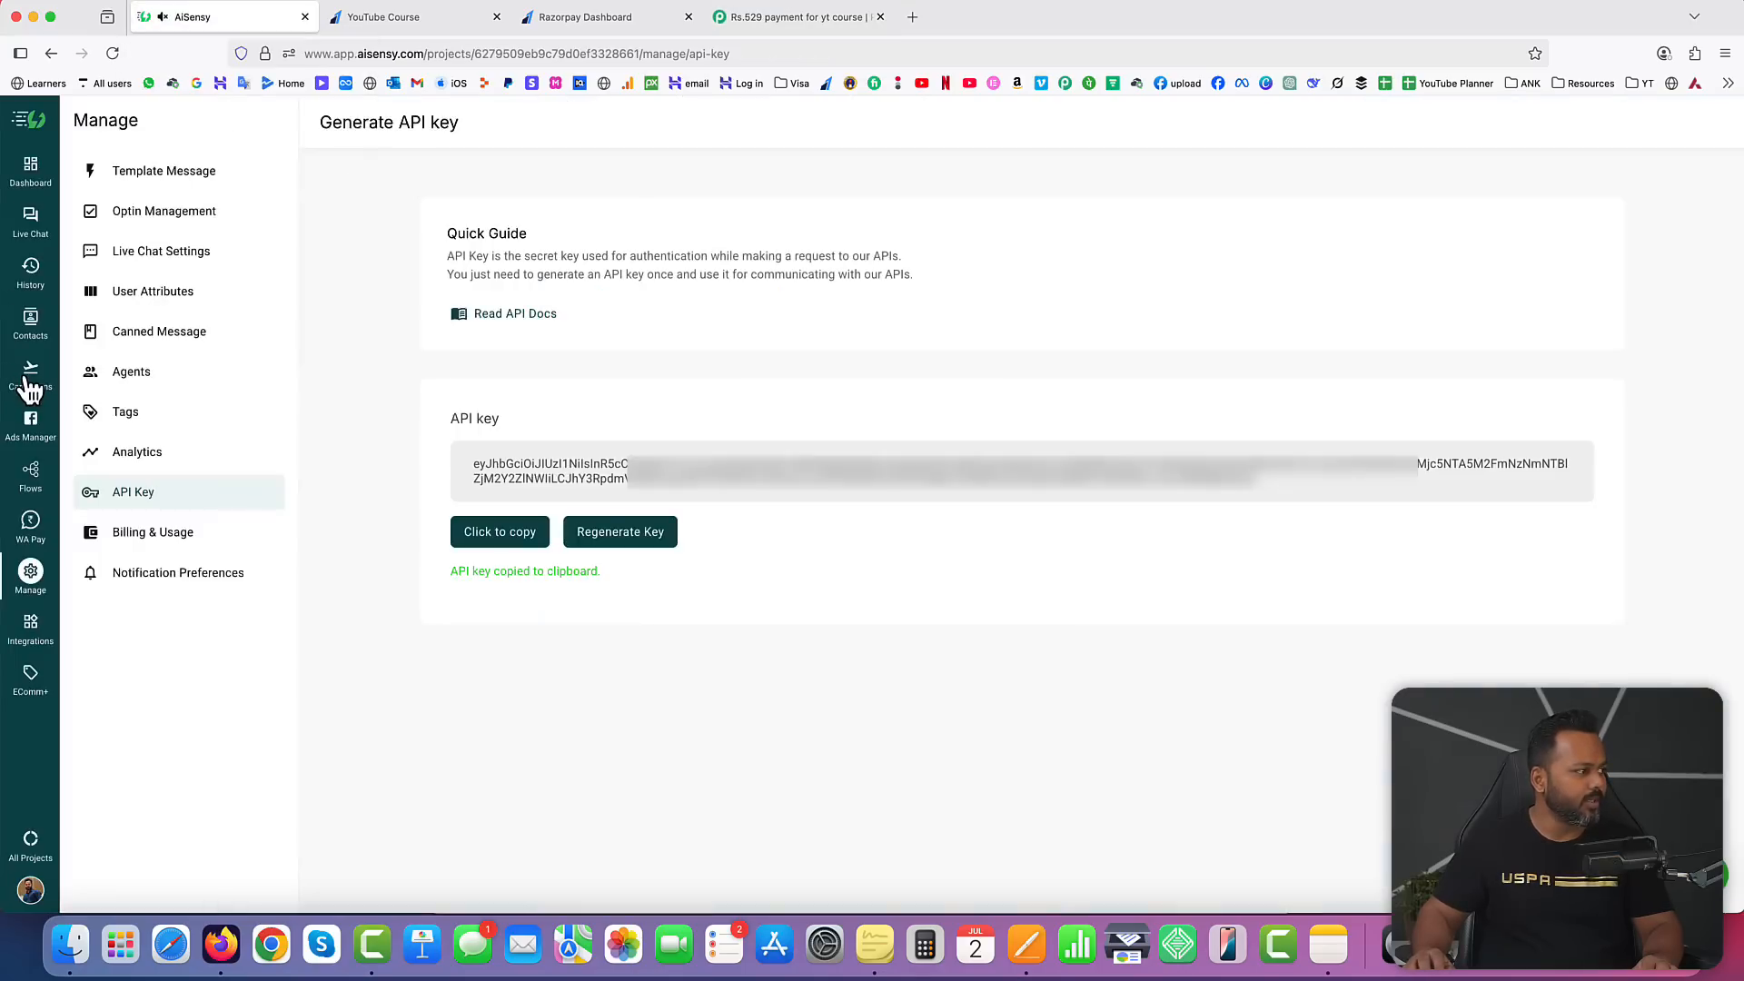
pyautogui.click(30, 381)
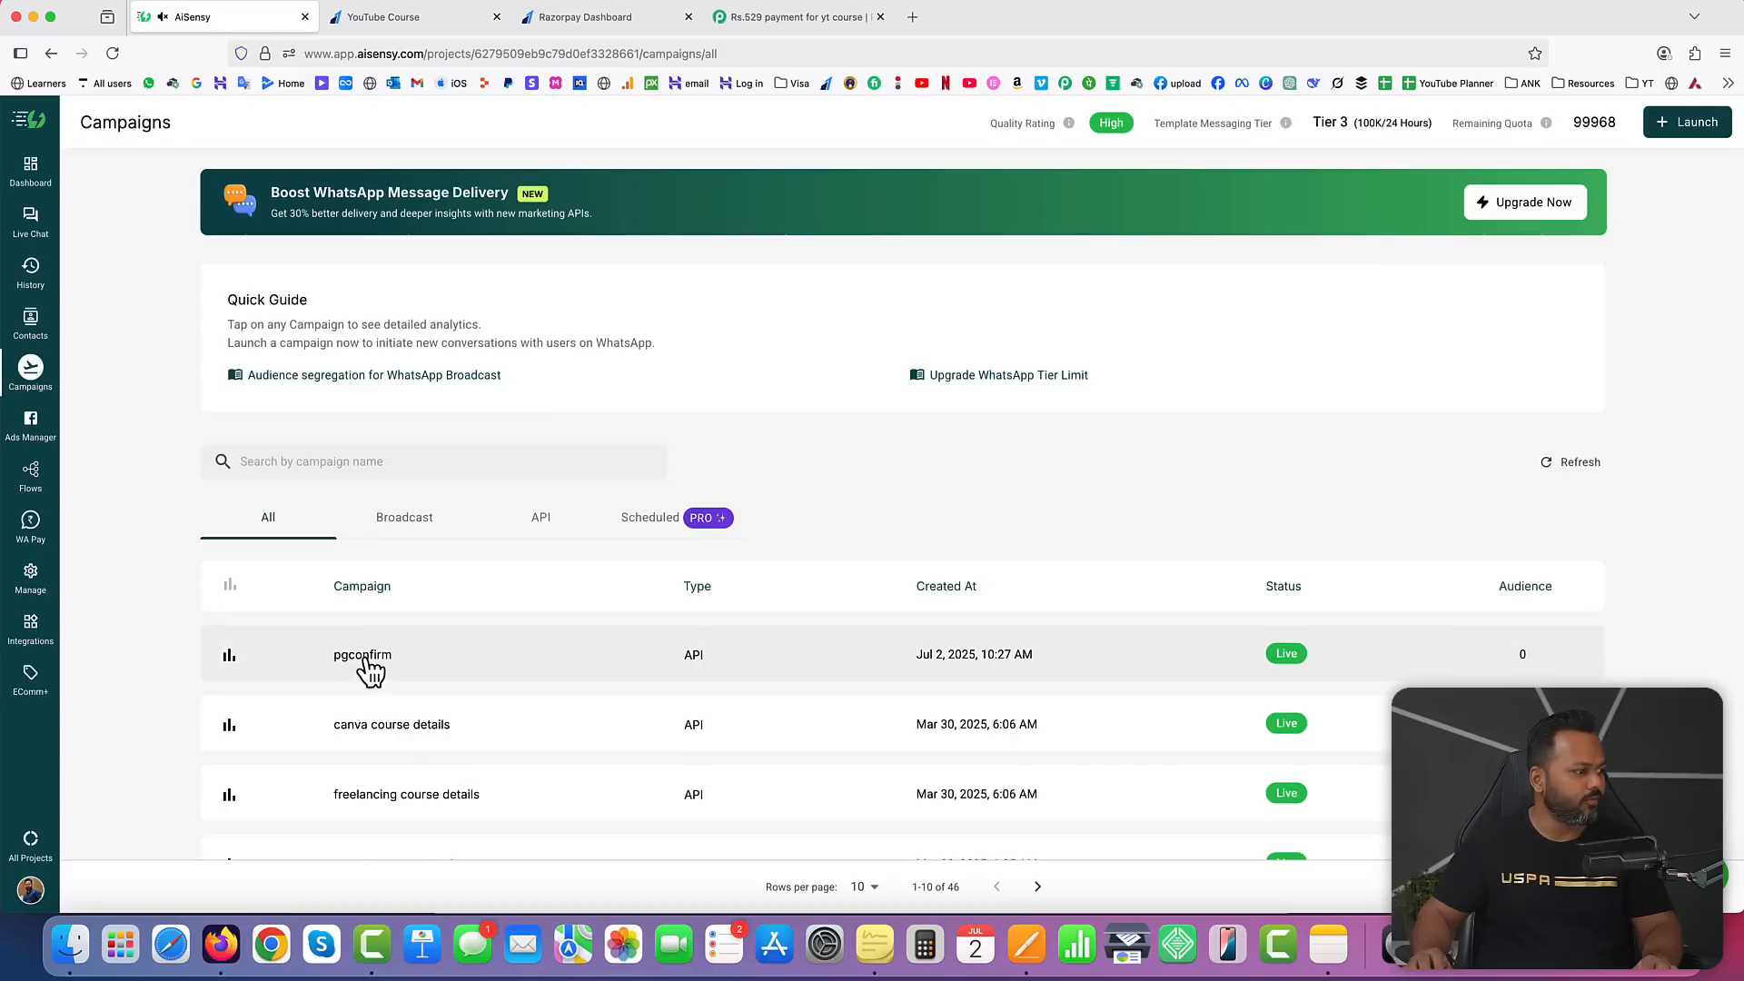
pyautogui.click(371, 663)
pyautogui.doubleClick(153, 118)
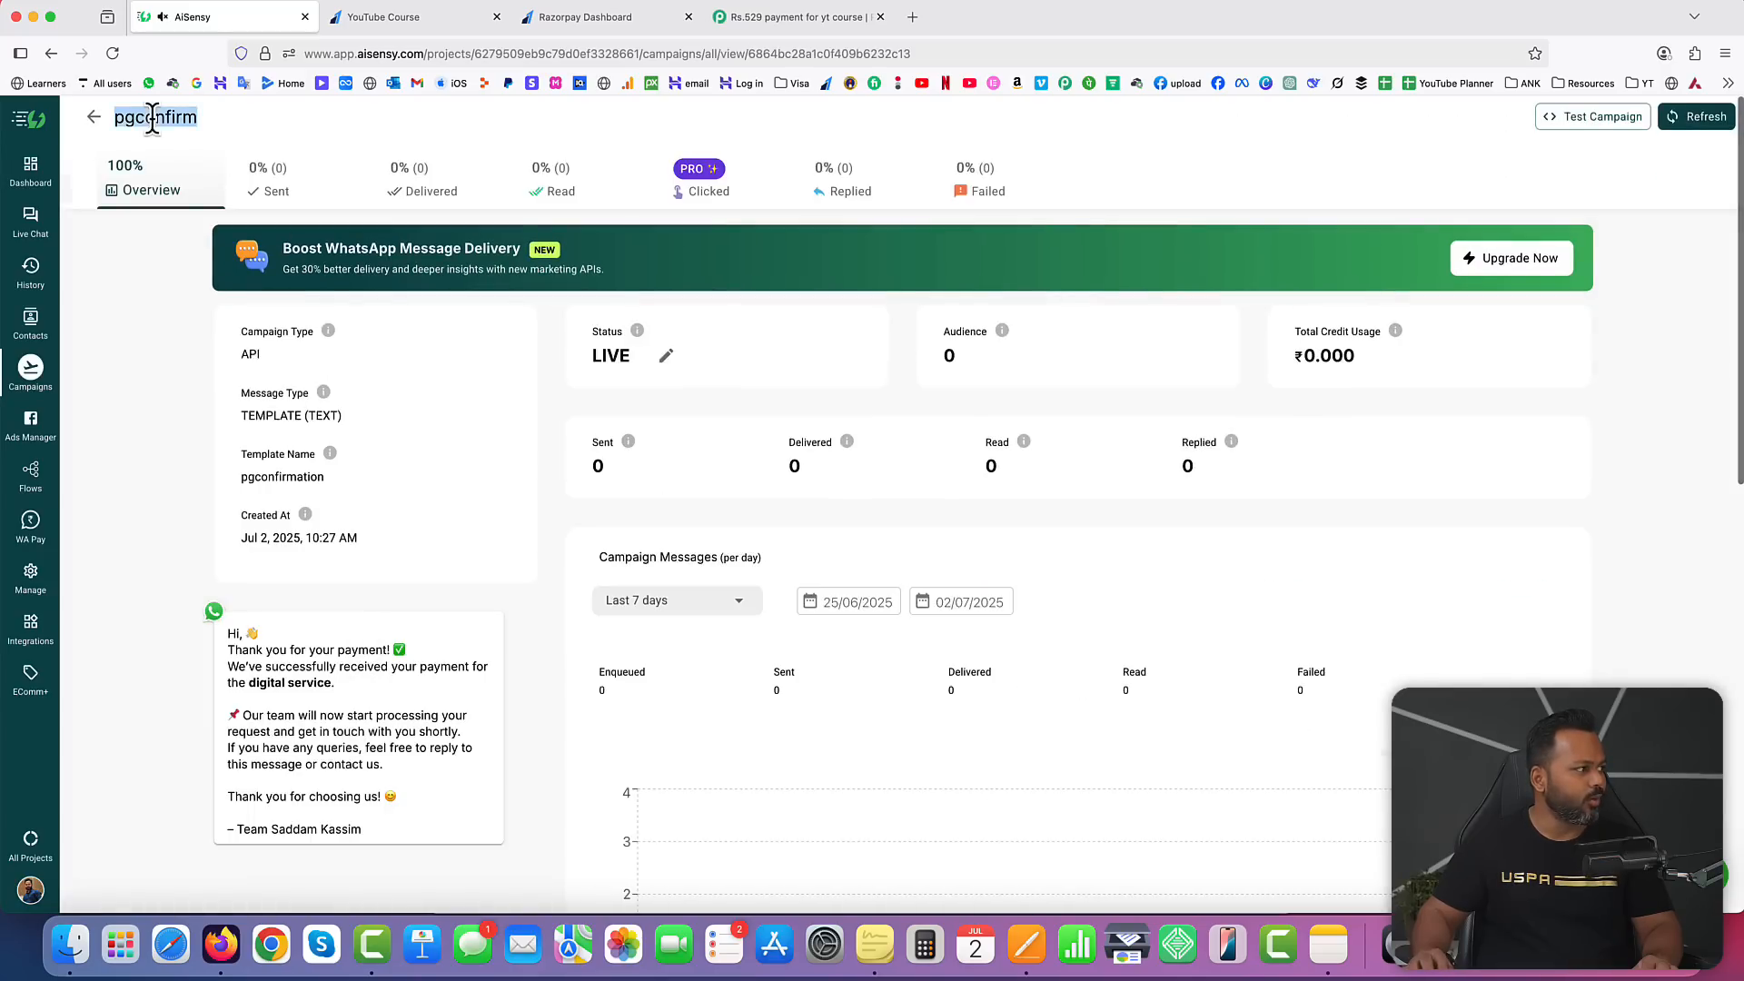
pyautogui.rightClick(153, 120)
pyautogui.click(174, 128)
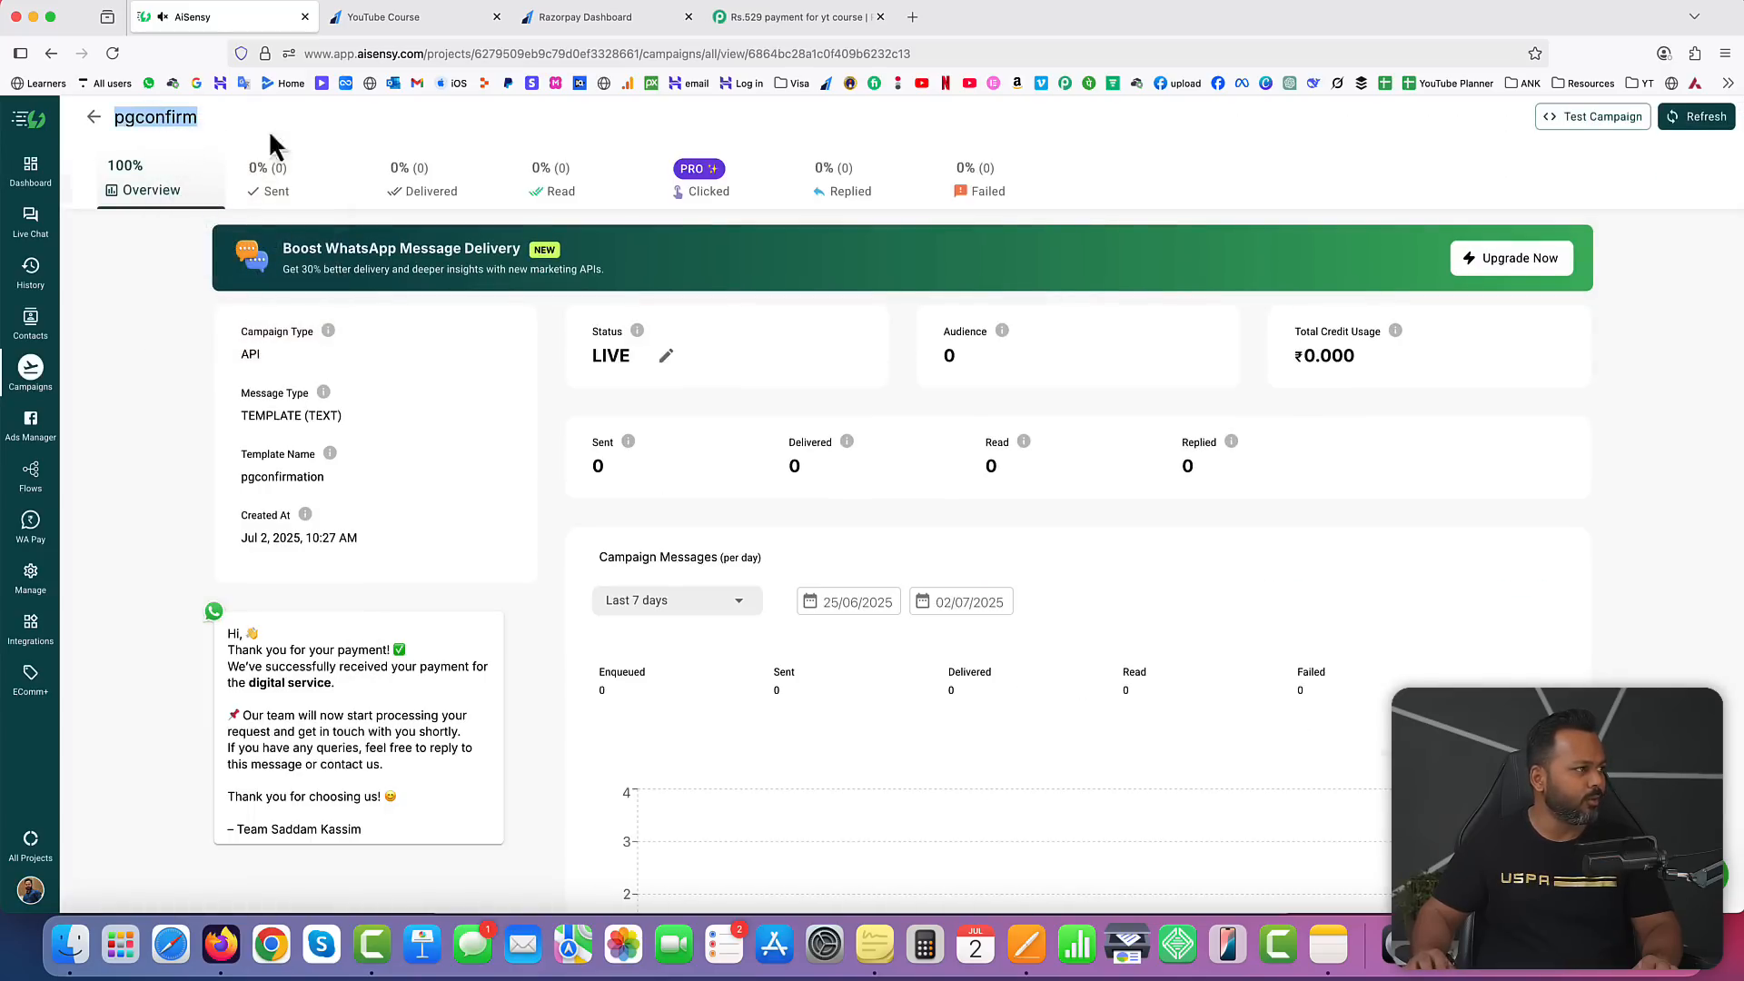
# Step: Return to Pabbly Connect and enter pgconfirm as the template message's Campaign Name
pyautogui.click(774, 27)
pyautogui.click(631, 396)
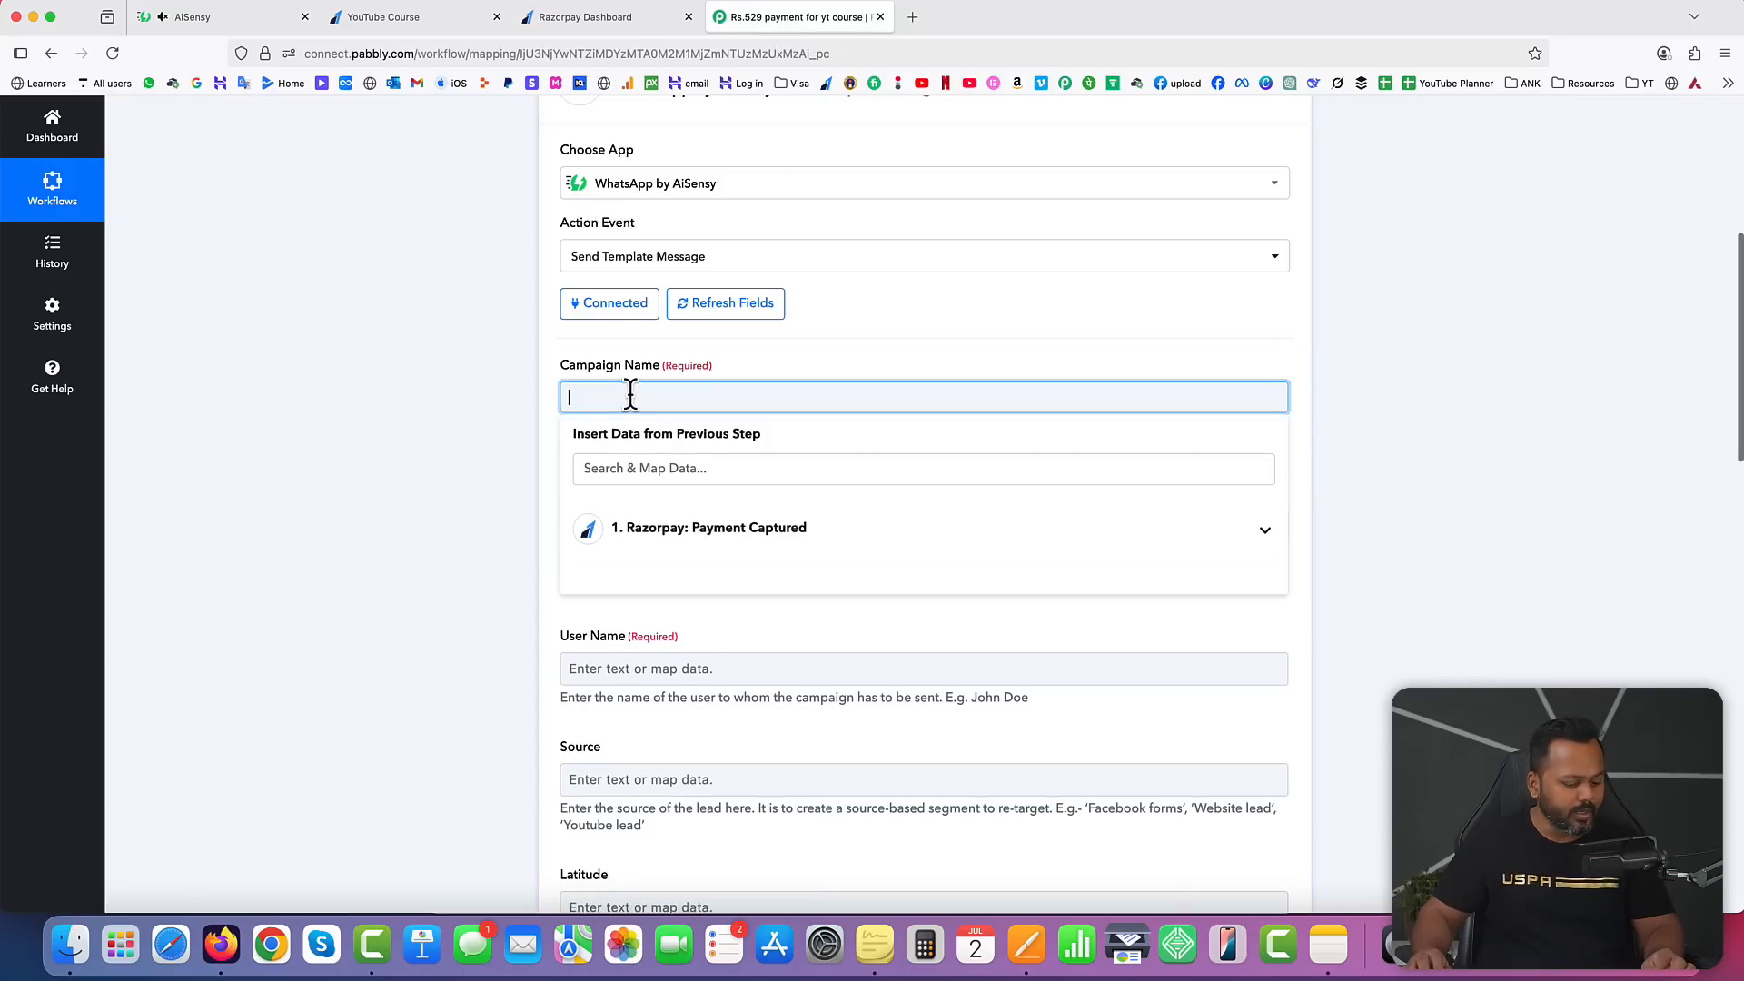
pyautogui.press('super+v')
pyautogui.click(465, 439)
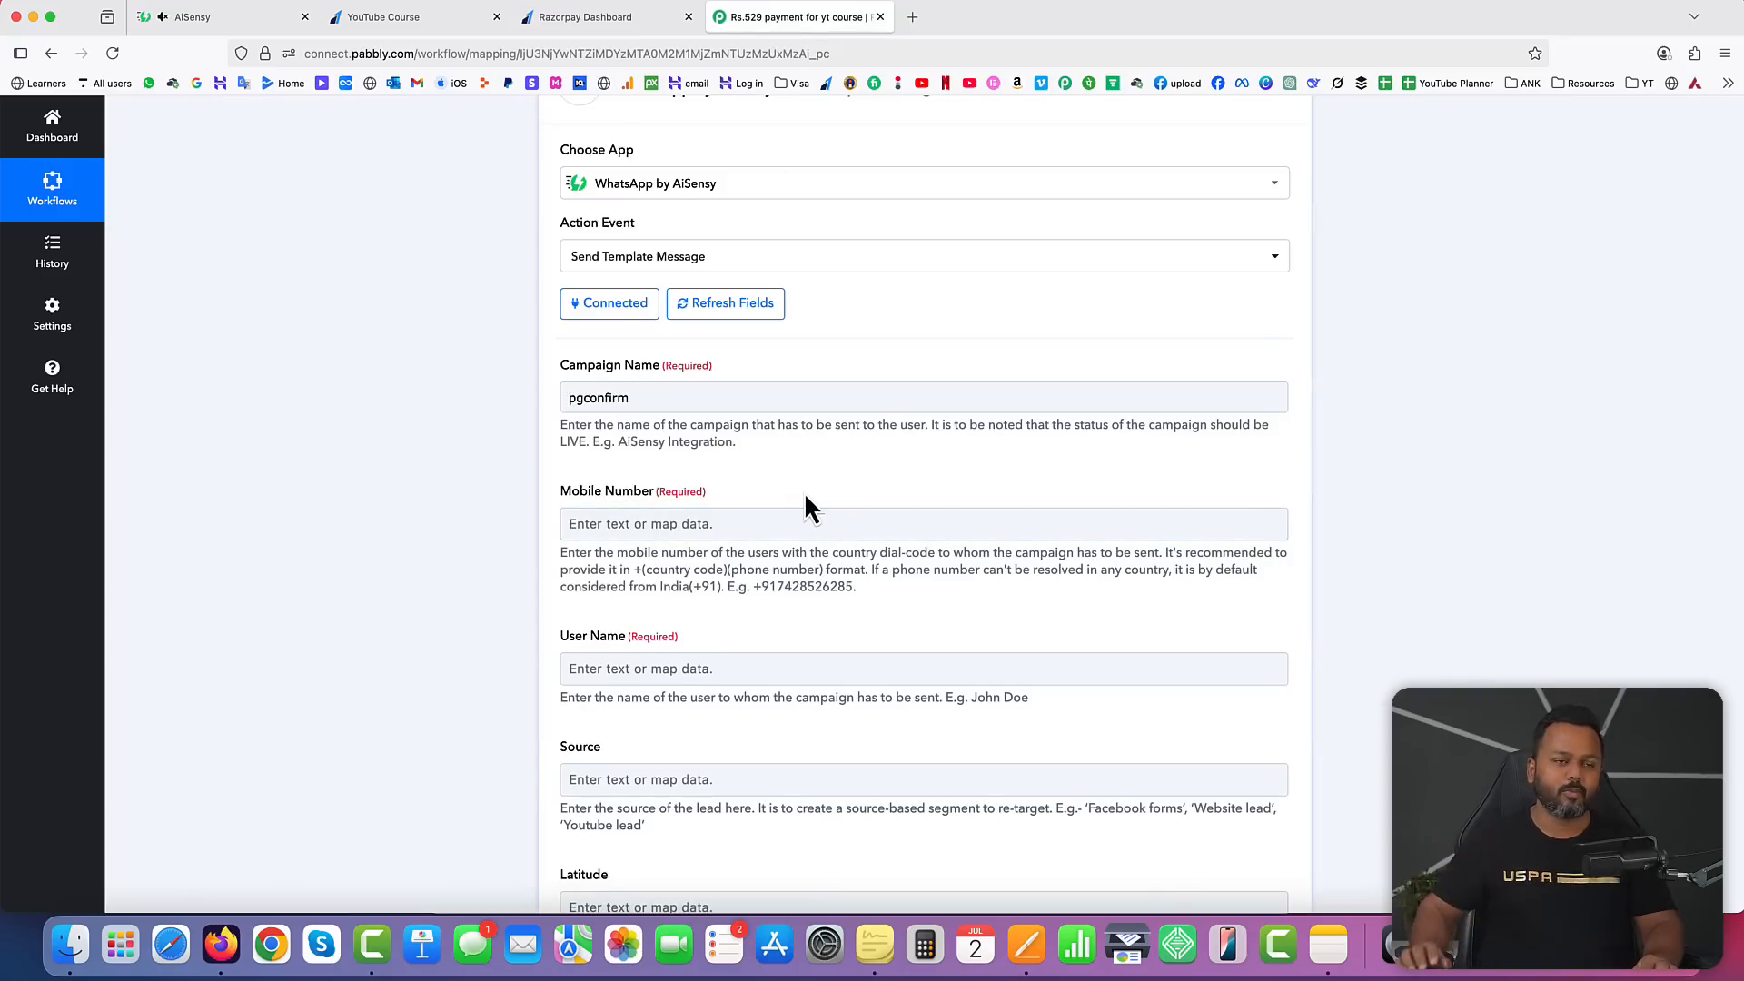
# Step: Map the Mobile Number field to Payload Payment Entity Contact from the Razorpay Payment Captured data
pyautogui.scroll(-3, 806, 498)
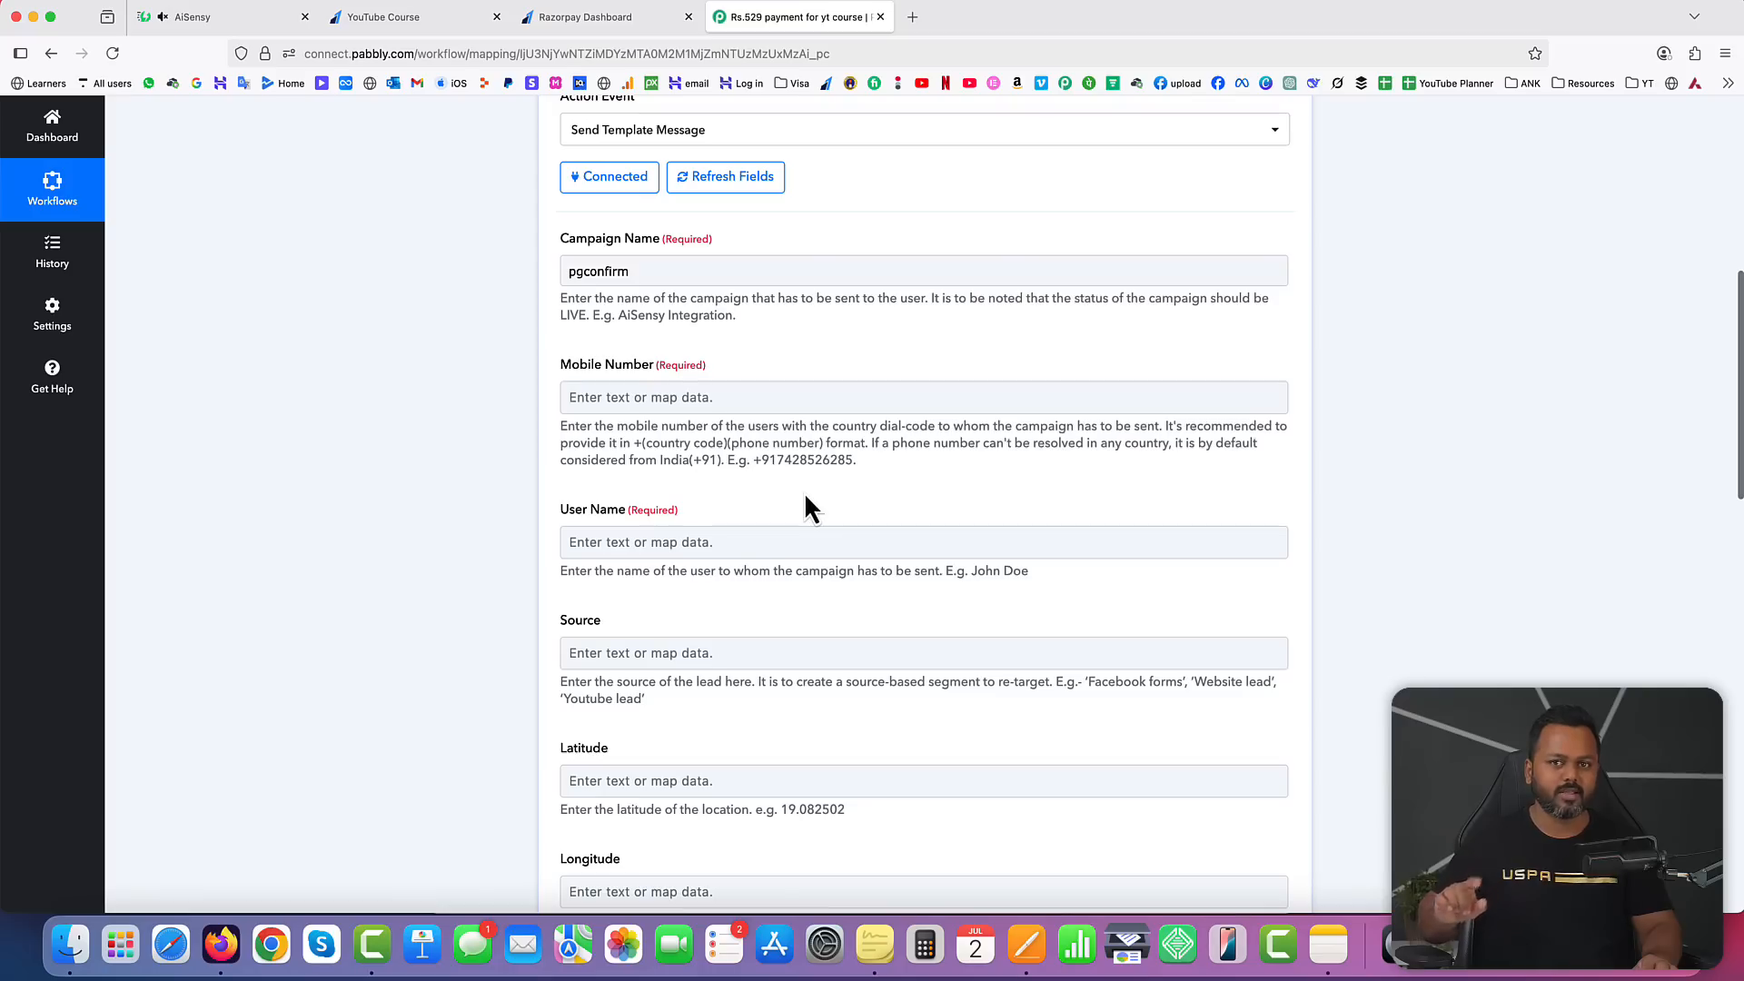
pyautogui.scroll(-2, 772, 486)
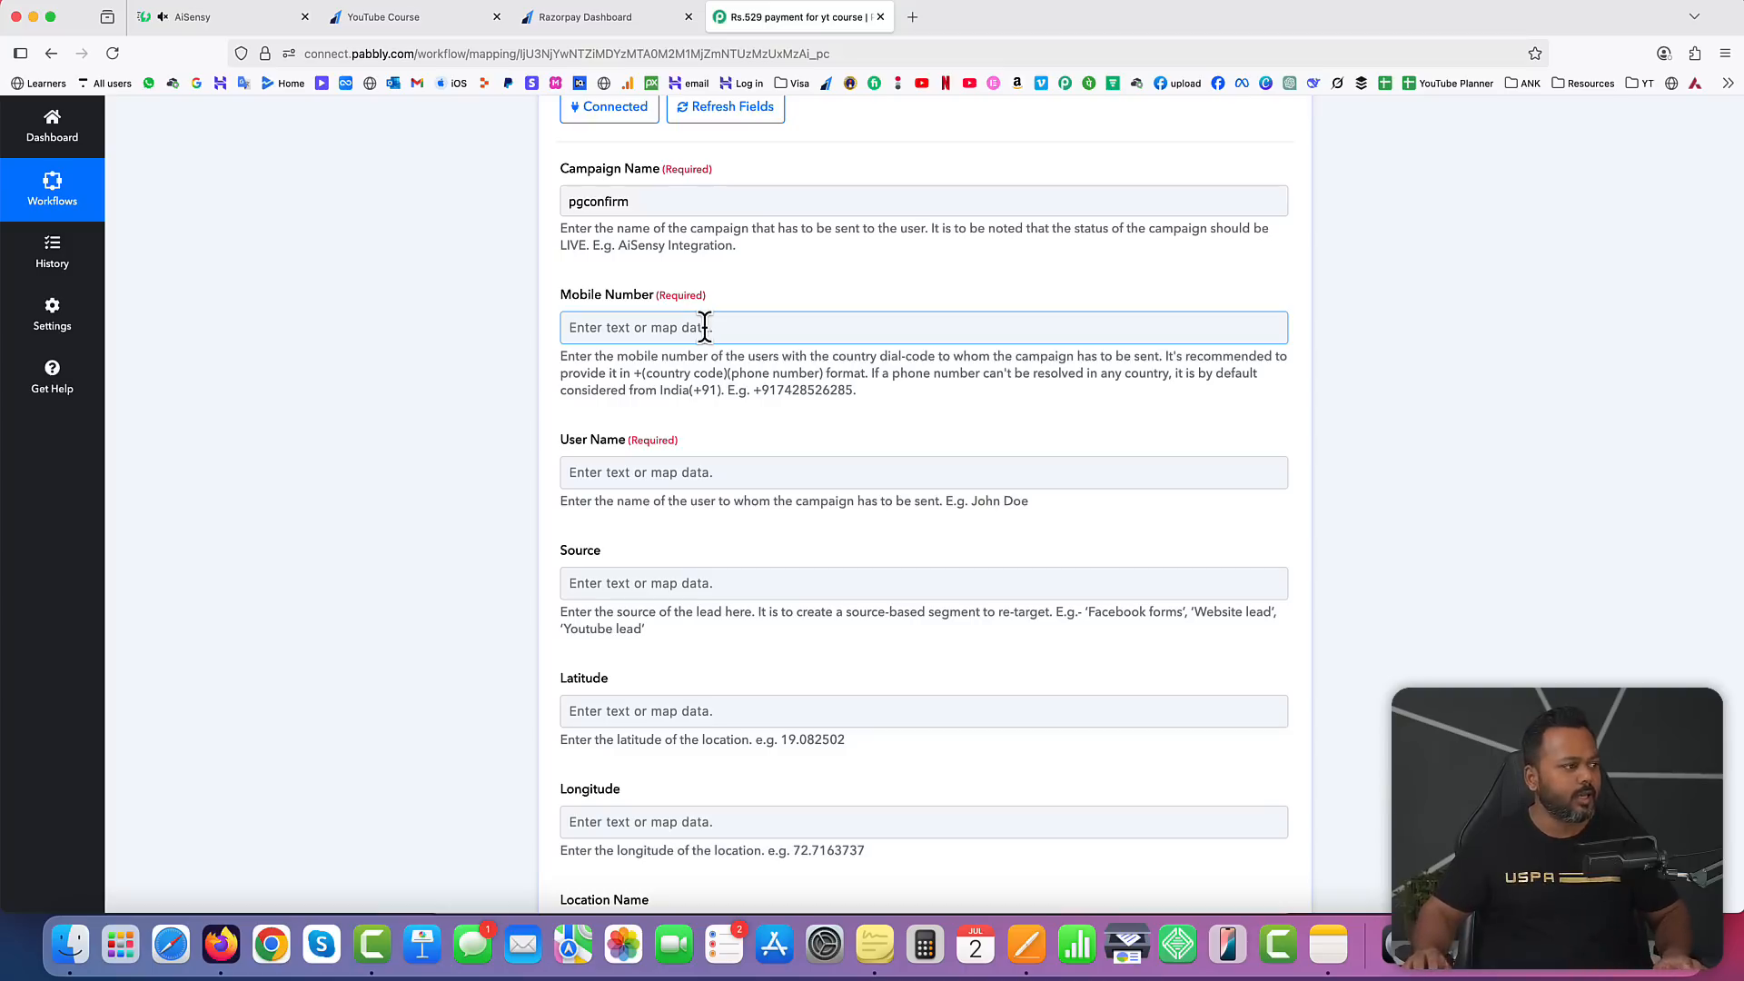
pyautogui.click(666, 323)
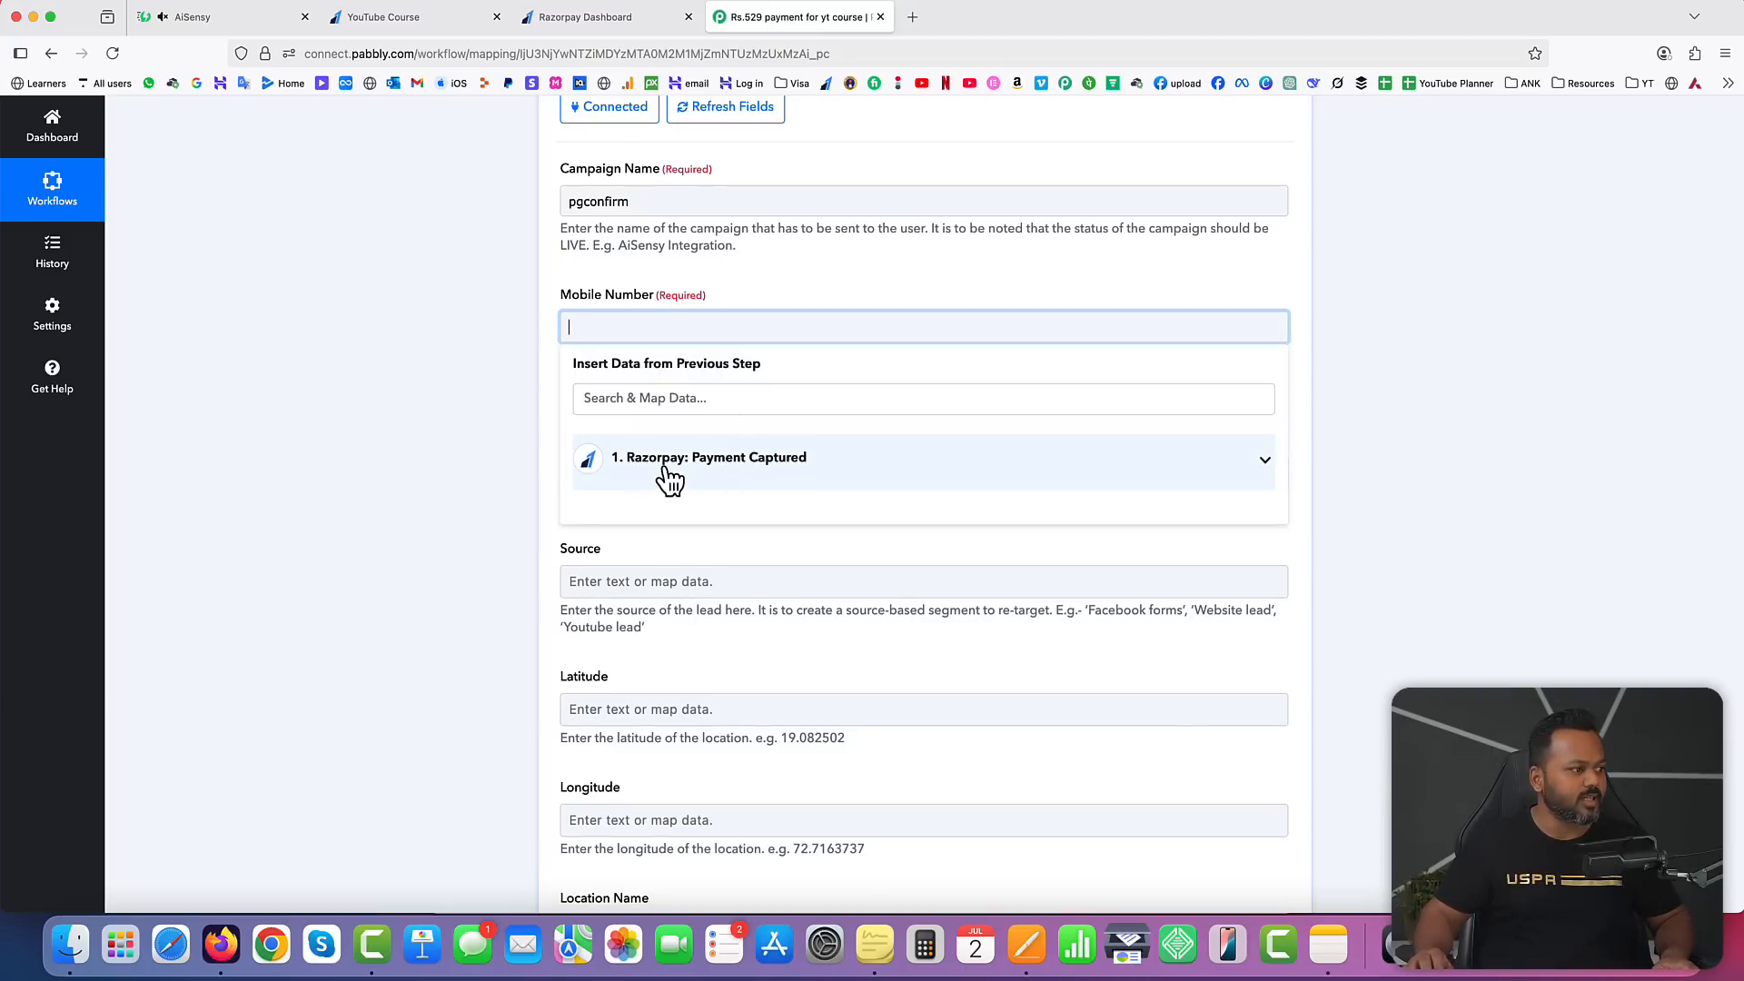
pyautogui.click(1266, 466)
pyautogui.scroll(-3, 1318, 459)
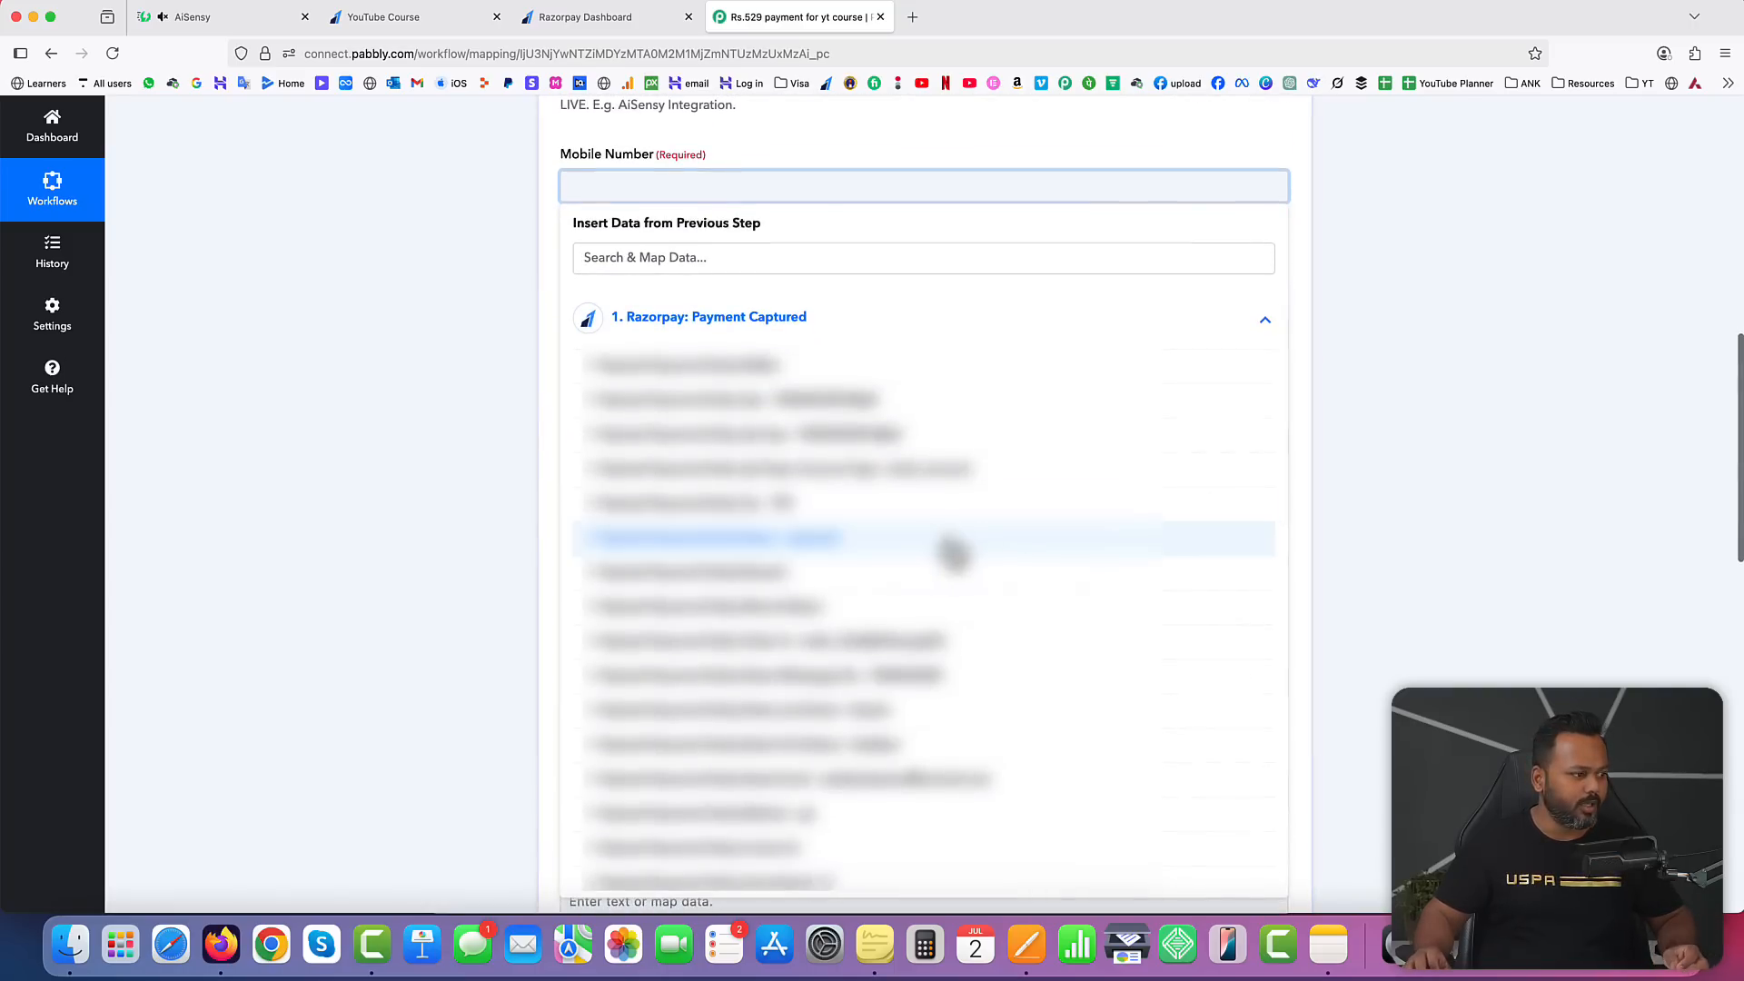
pyautogui.scroll(-2, 949, 551)
pyautogui.scroll(-5, 949, 551)
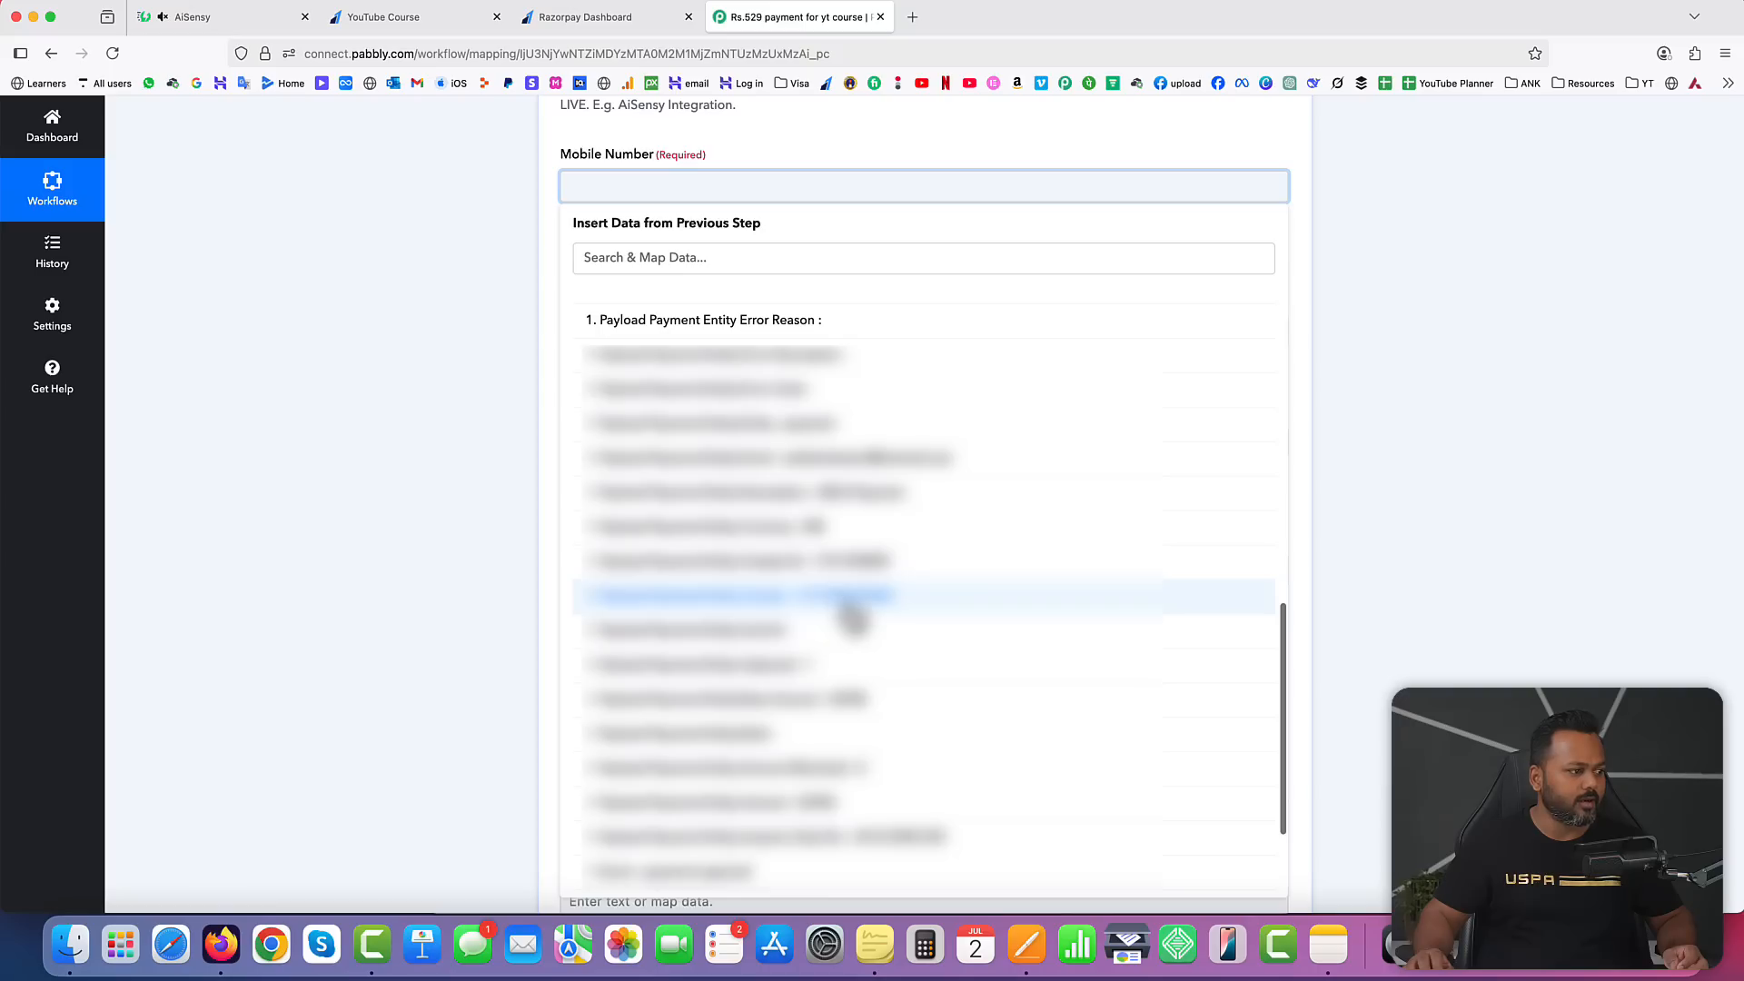
pyautogui.click(829, 603)
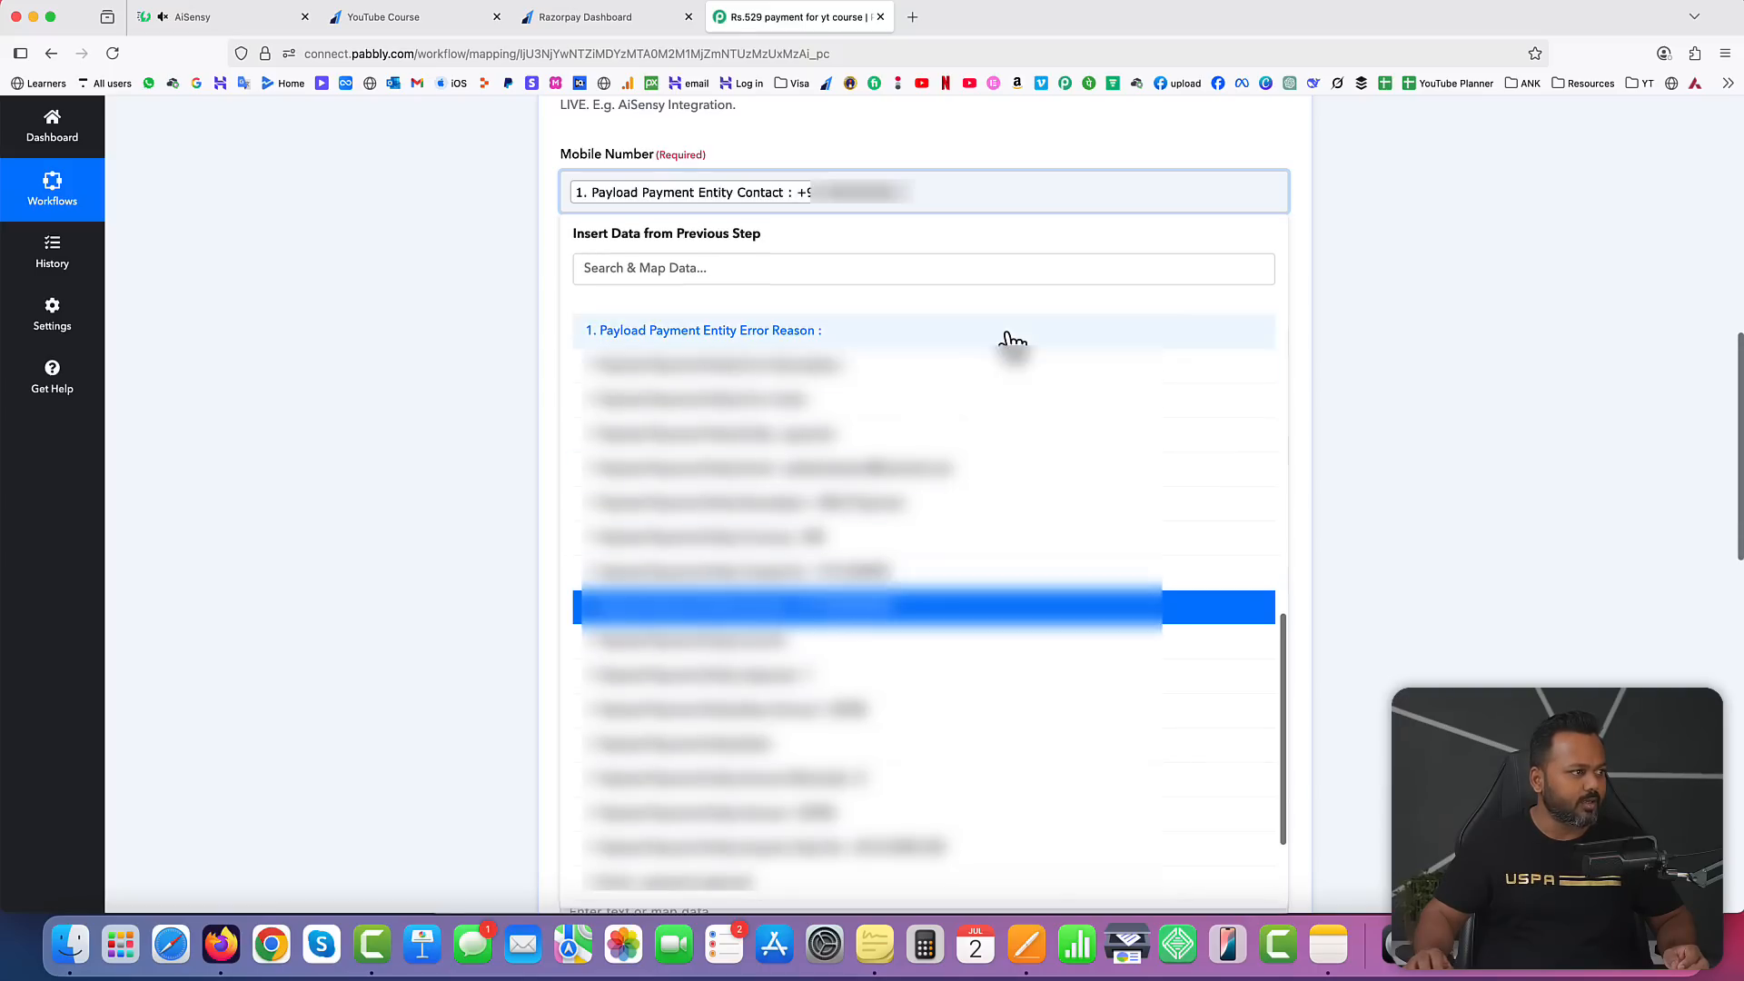
pyautogui.click(962, 156)
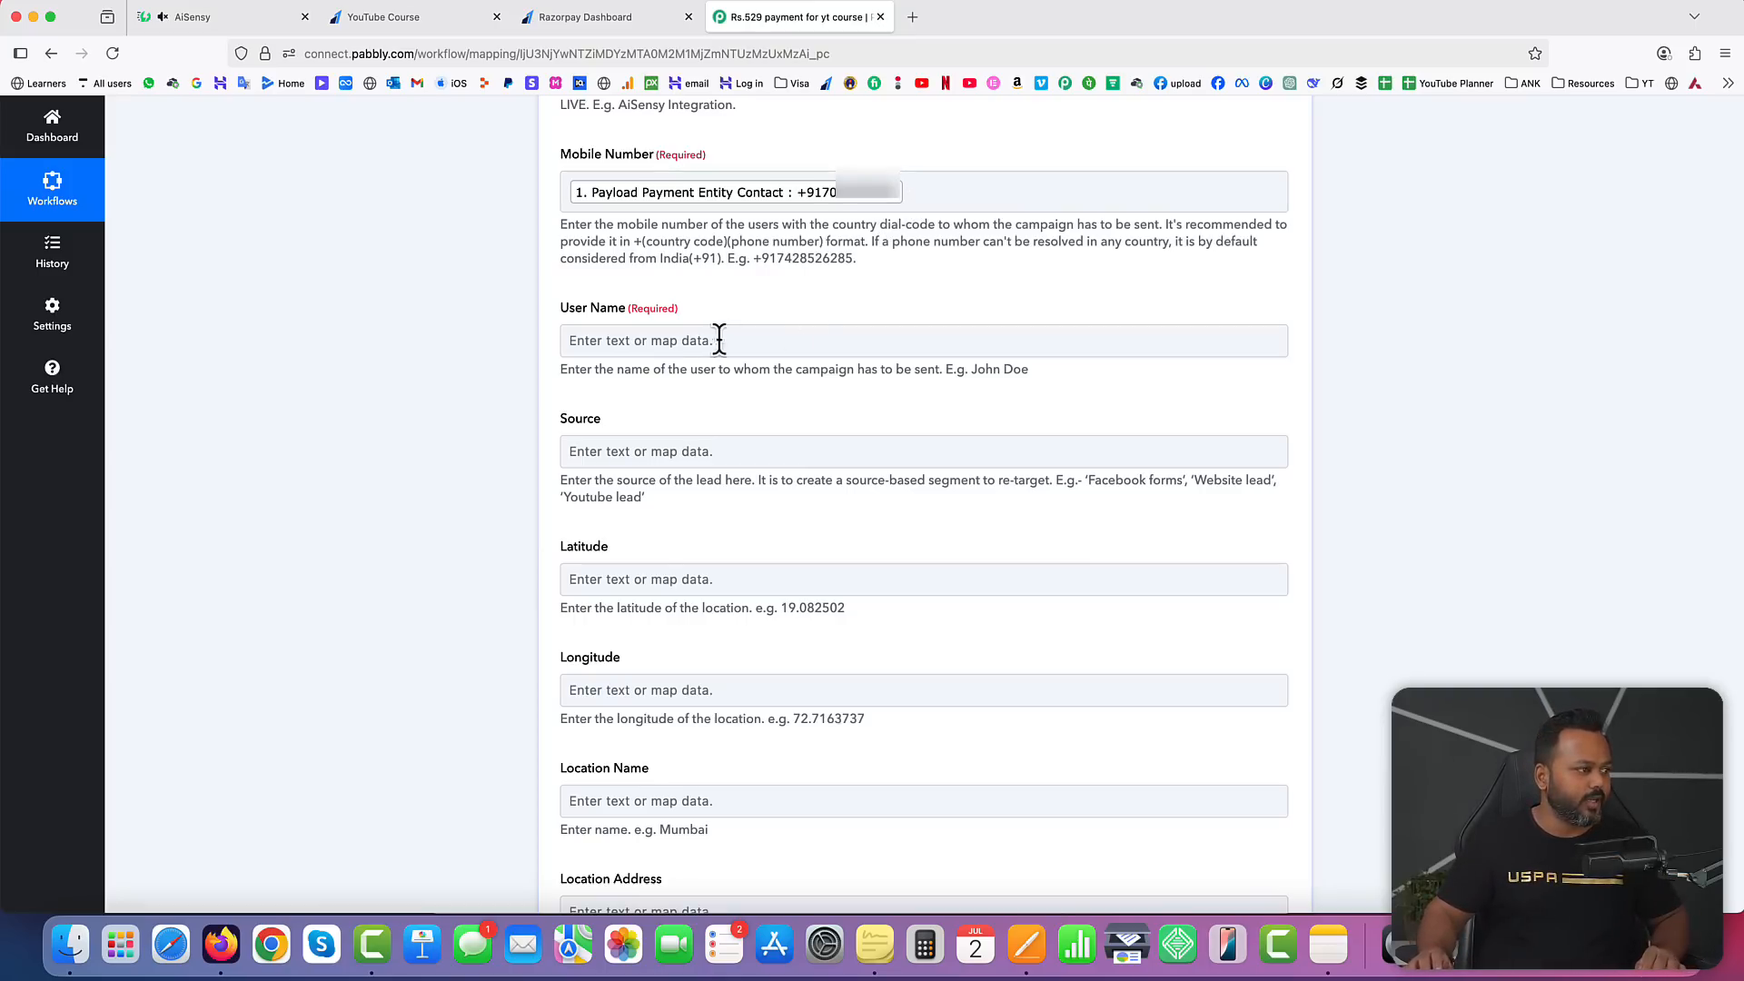
# Step: Map the User Name field to Payload Payment Entity Notes First Name from the Razorpay data
pyautogui.click(668, 340)
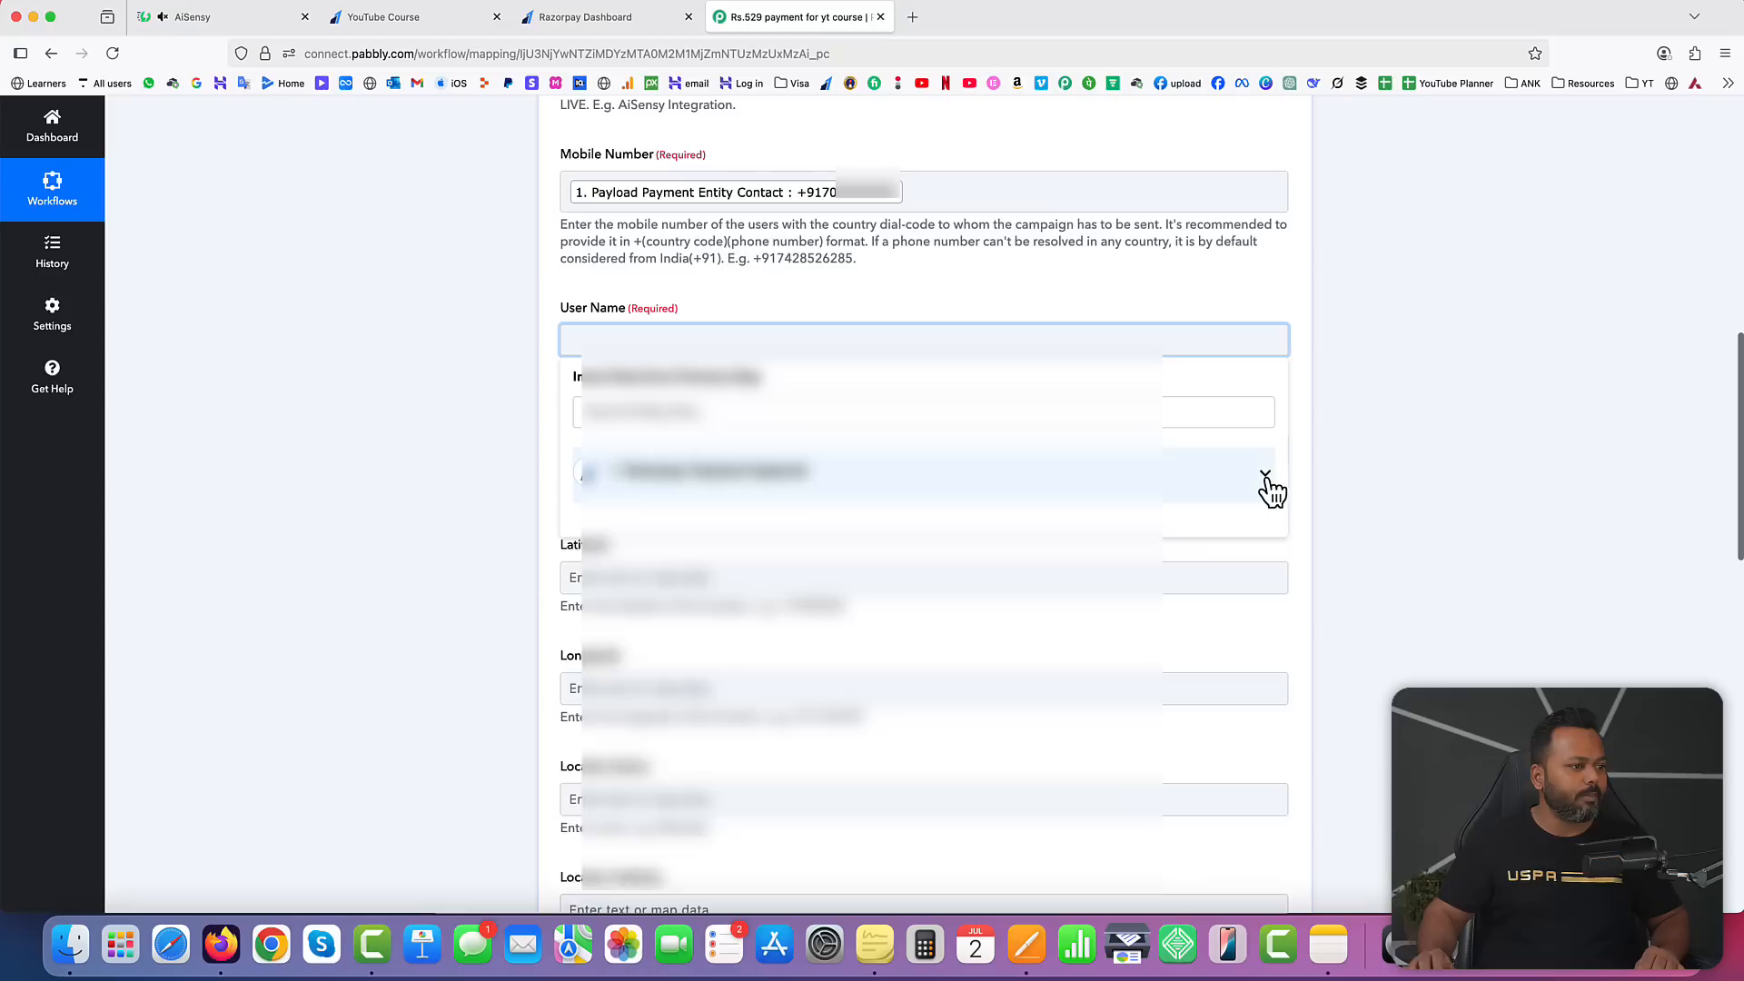
pyautogui.click(1268, 486)
pyautogui.scroll(-2, 938, 666)
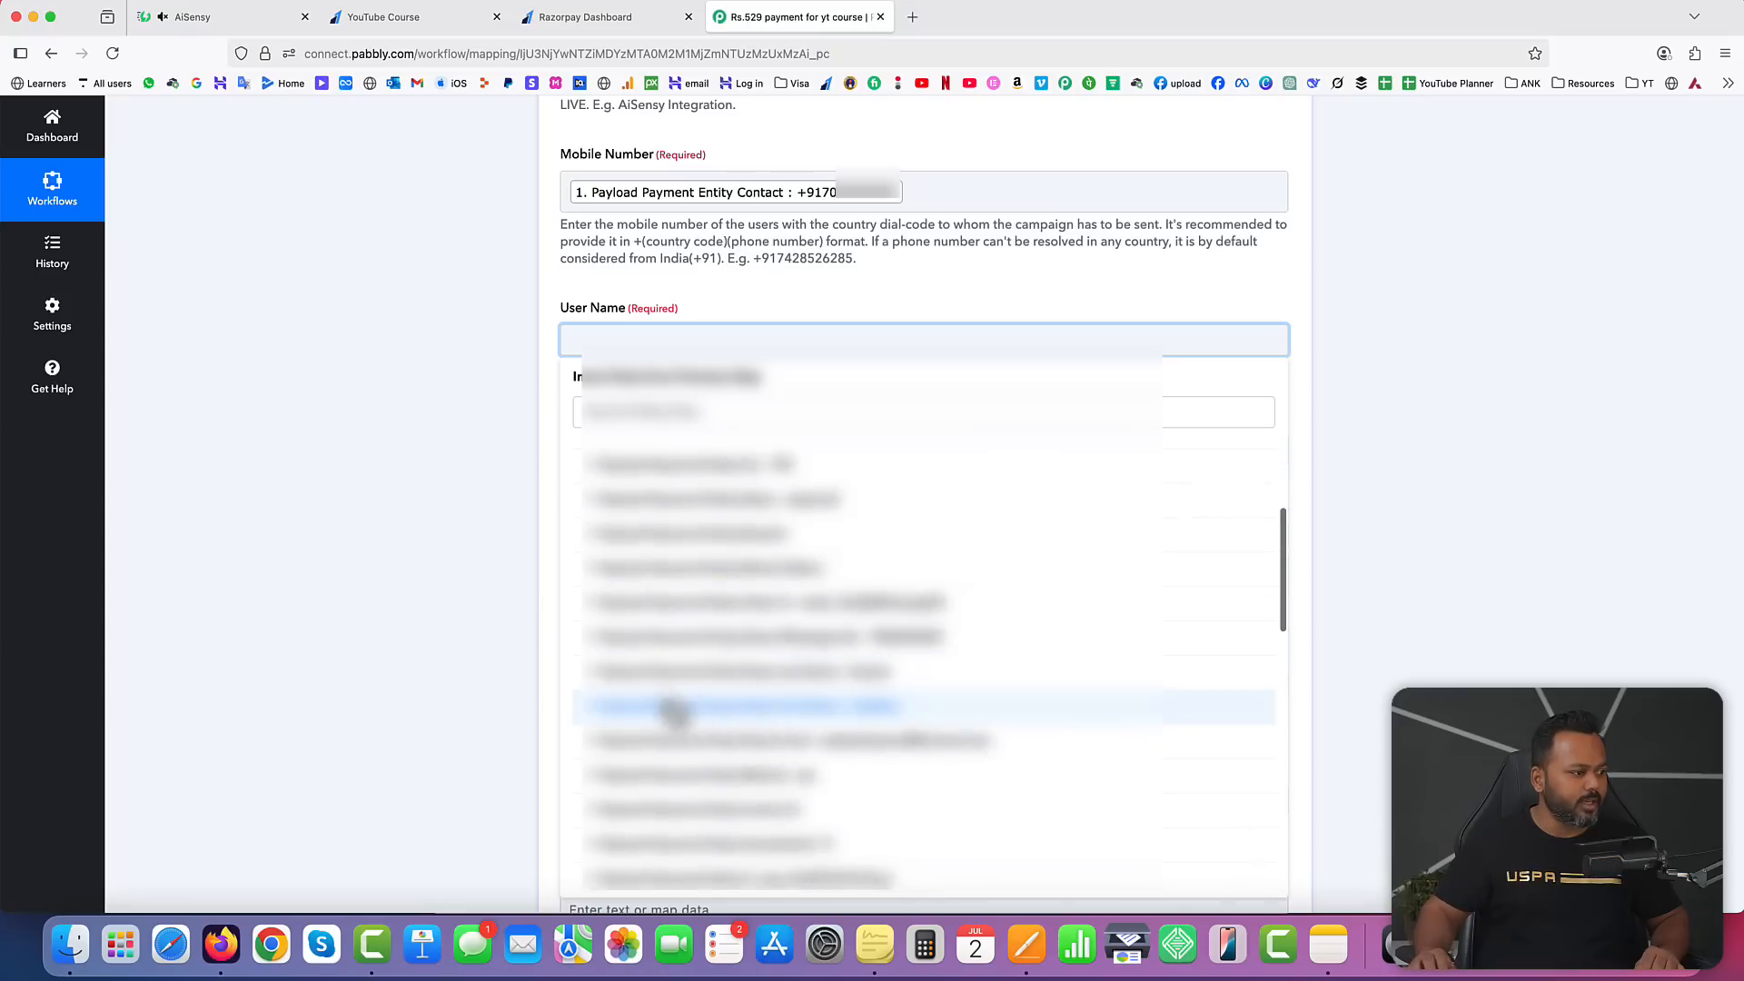
pyautogui.click(868, 718)
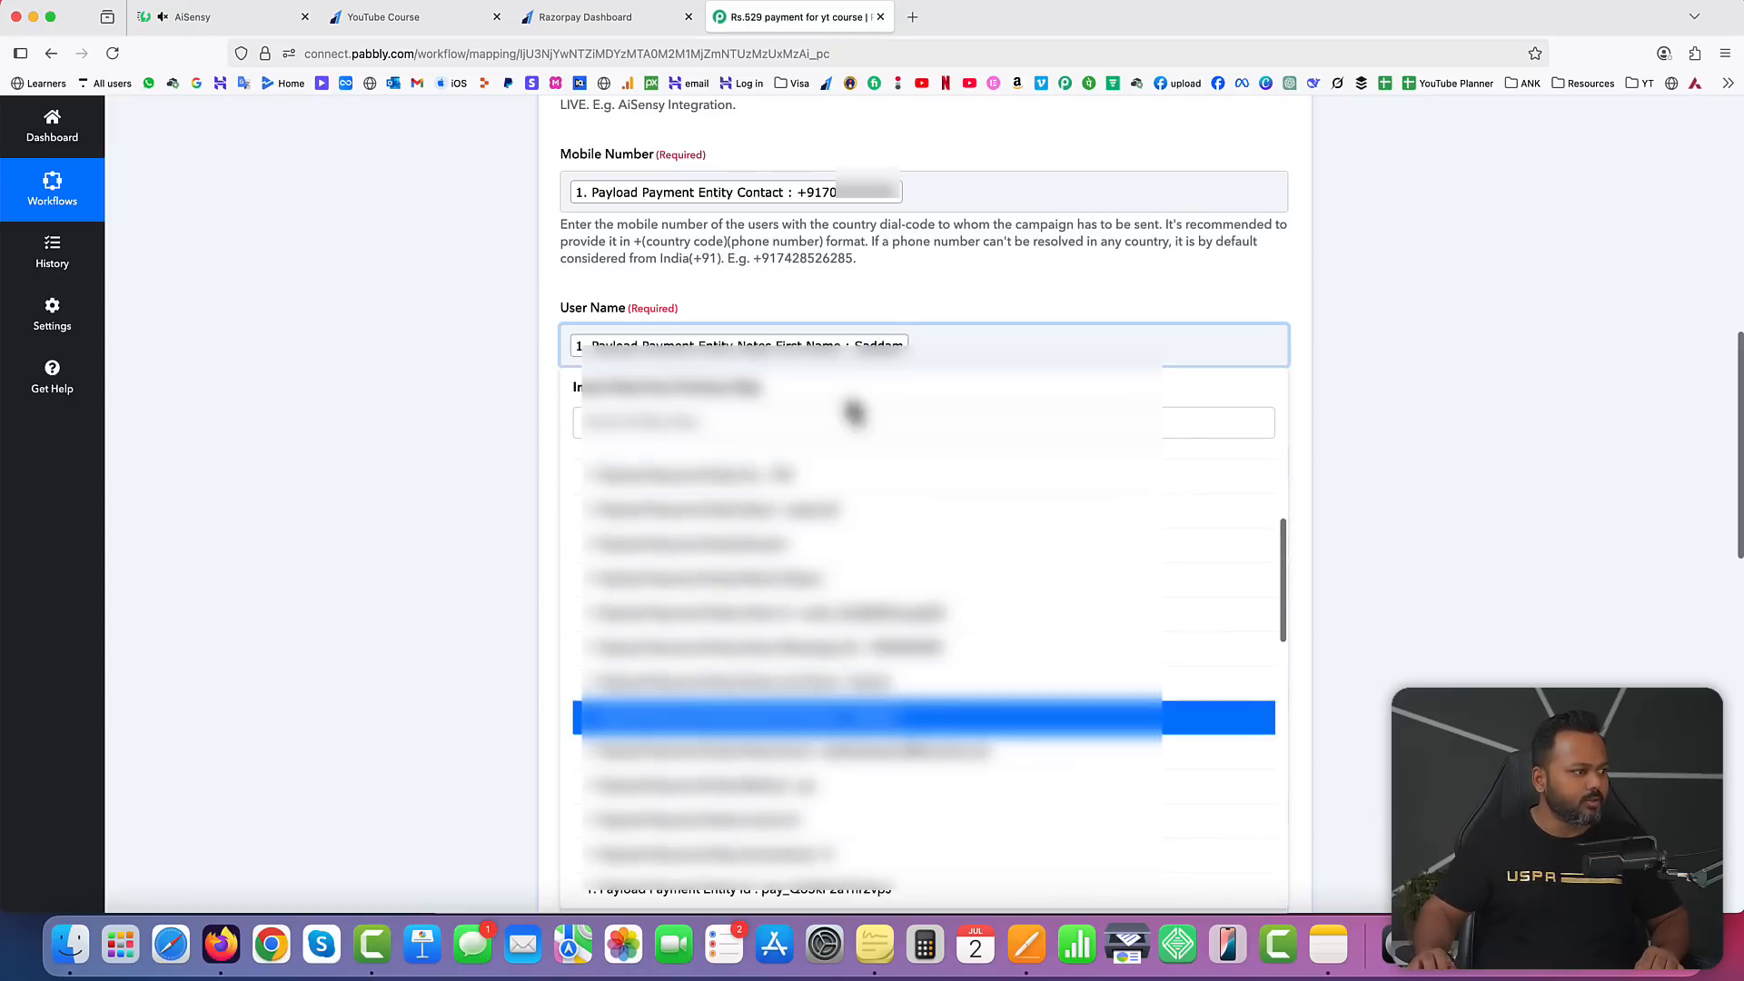
pyautogui.click(821, 275)
# Step: Leave the optional message fields empty, save the AiSensy action with a test request and collapse the step
pyautogui.scroll(-3, 888, 565)
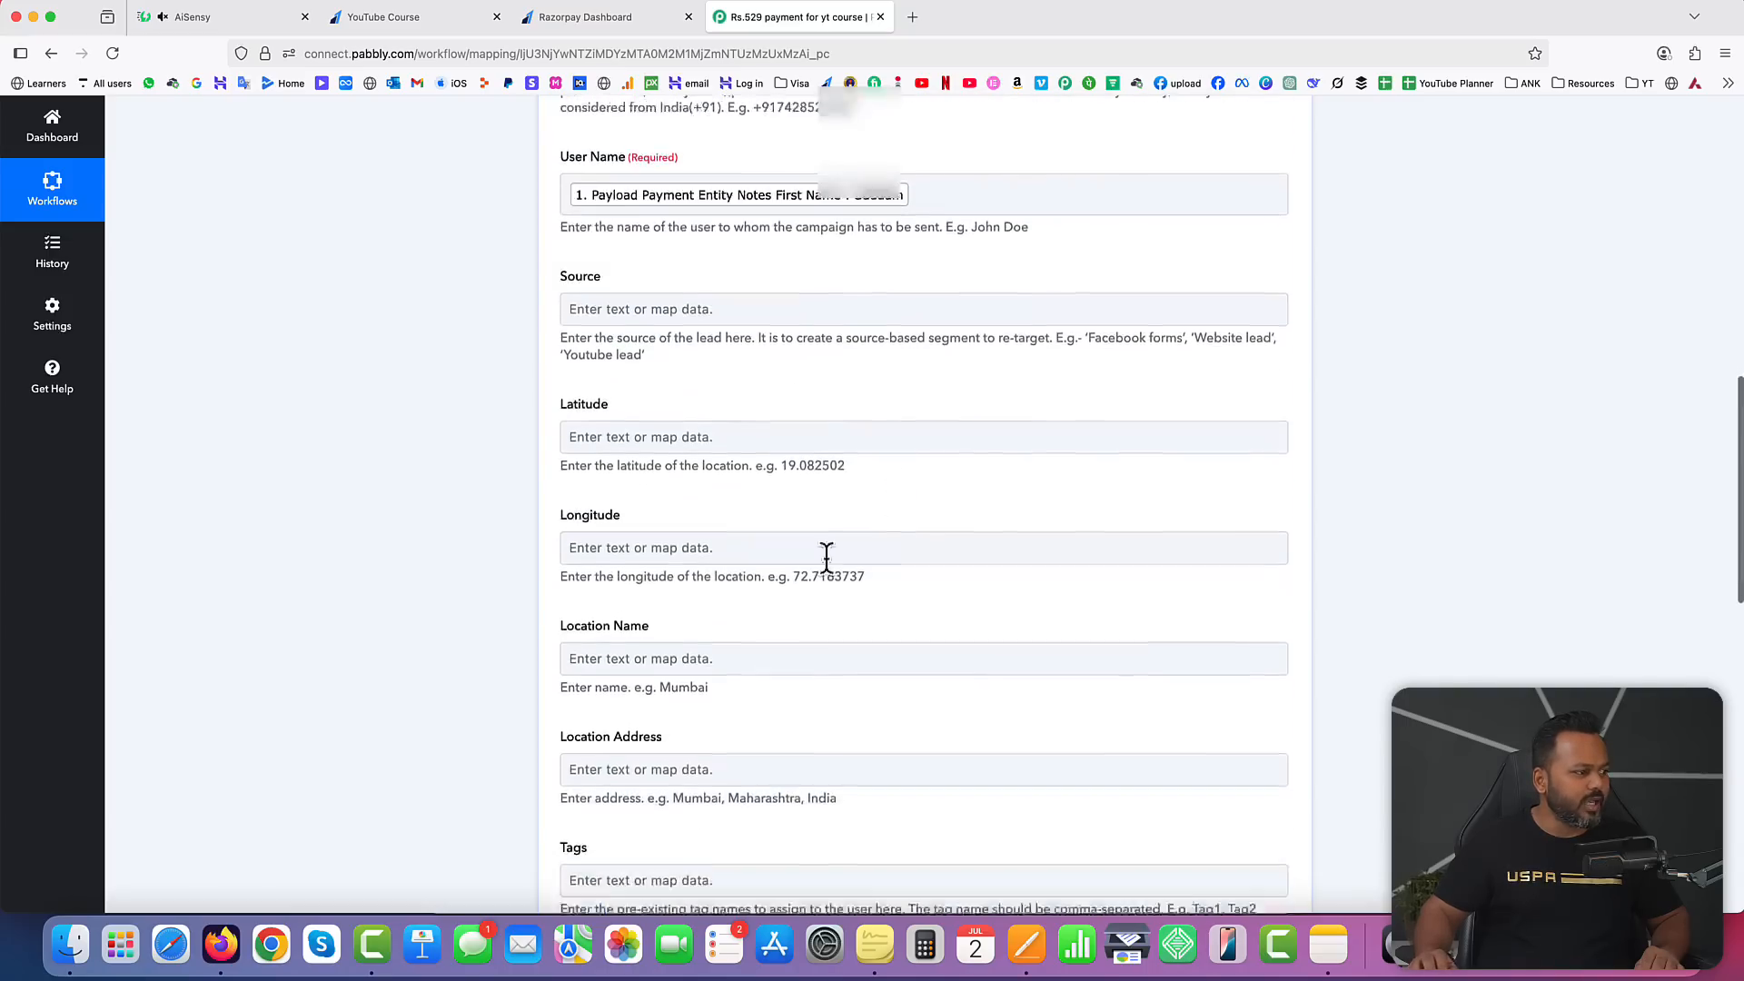
pyautogui.scroll(-2, 763, 488)
pyautogui.scroll(-7, 764, 488)
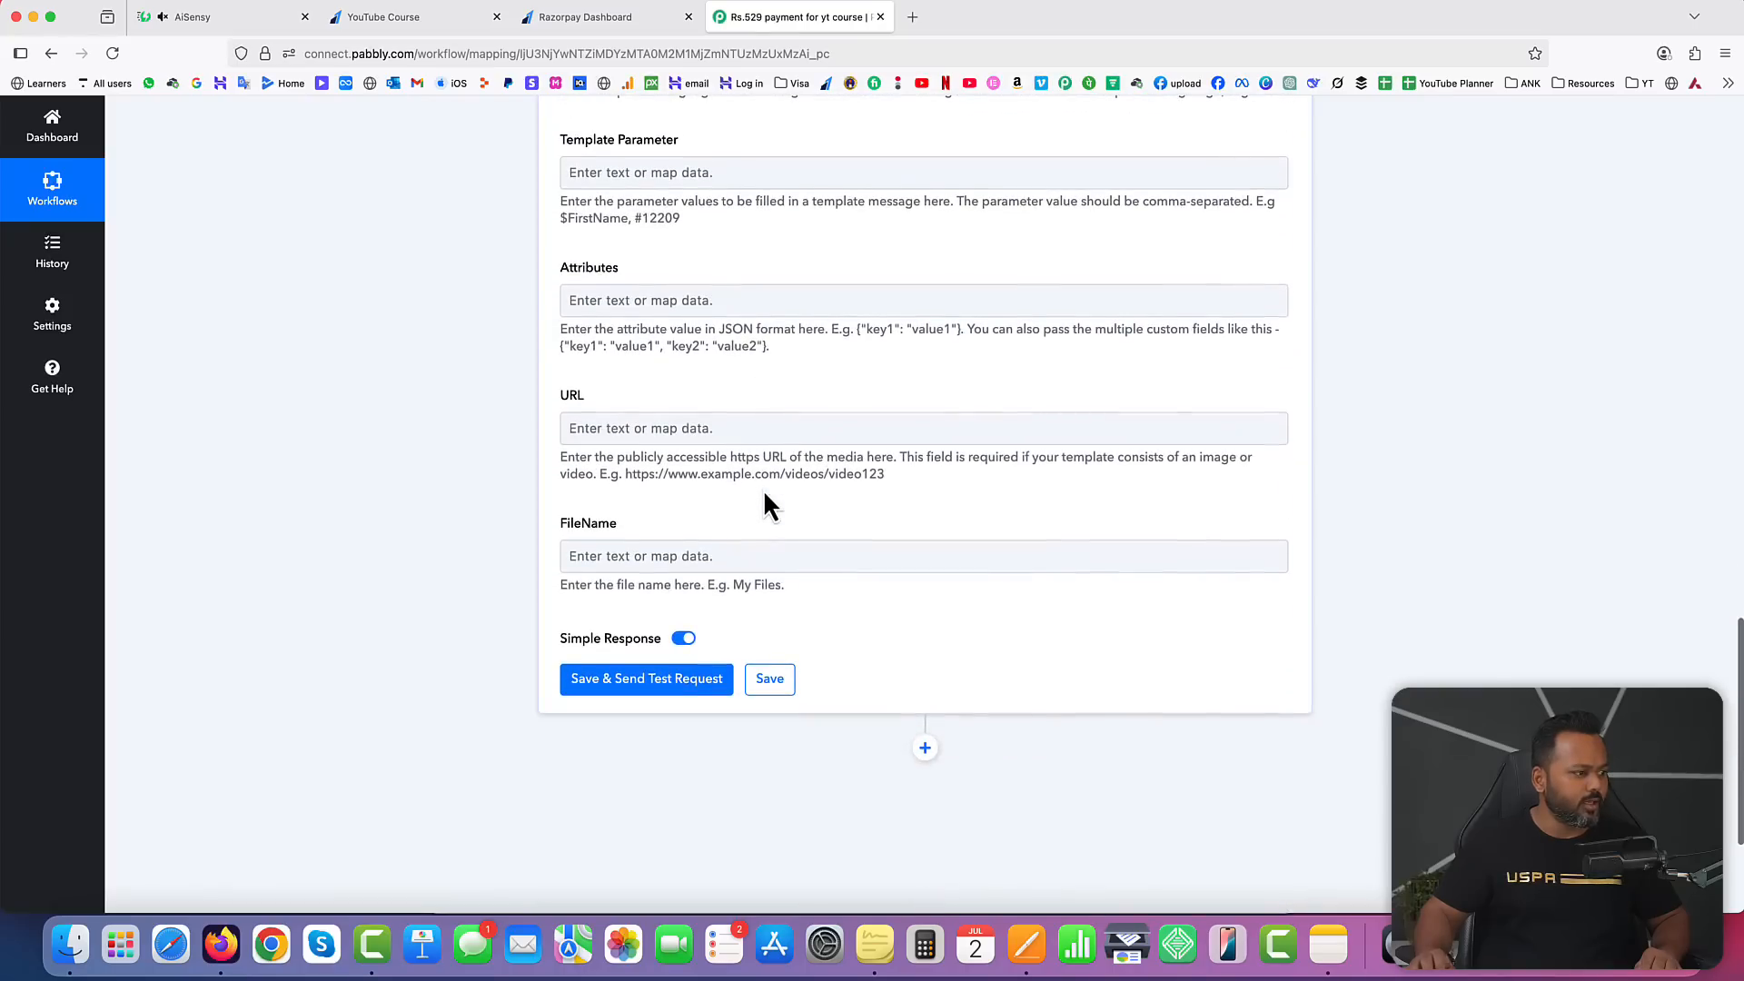
pyautogui.click(661, 688)
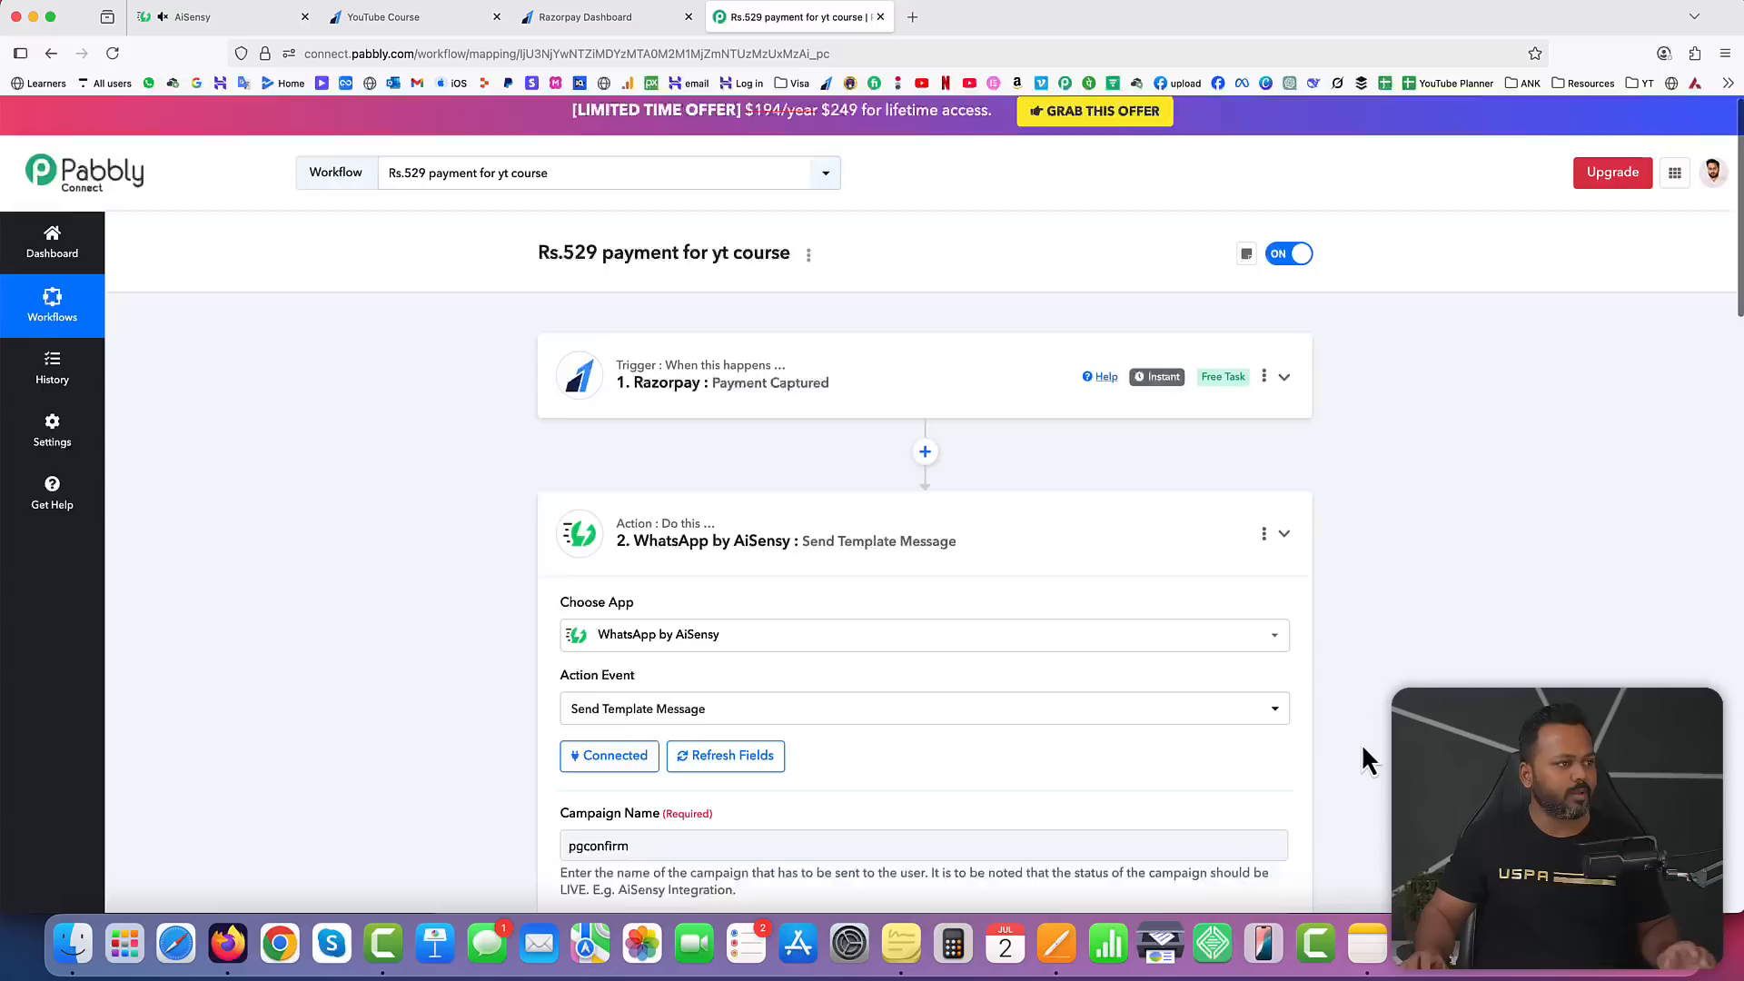
pyautogui.click(1283, 544)
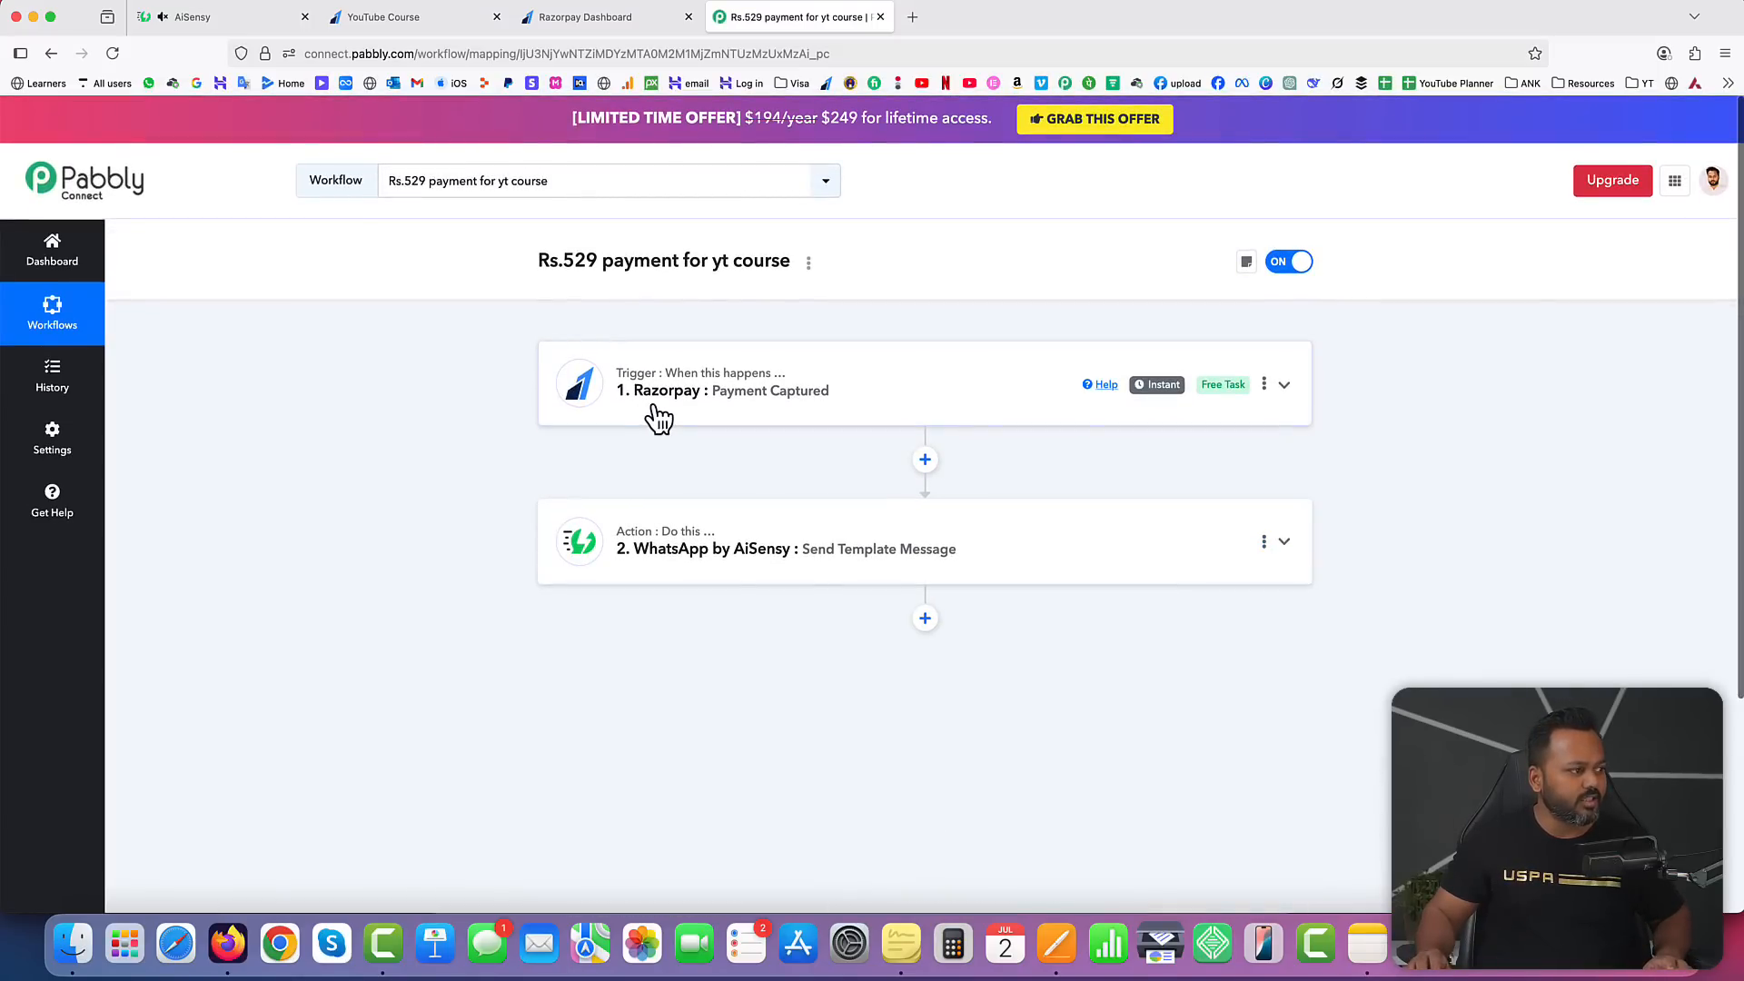